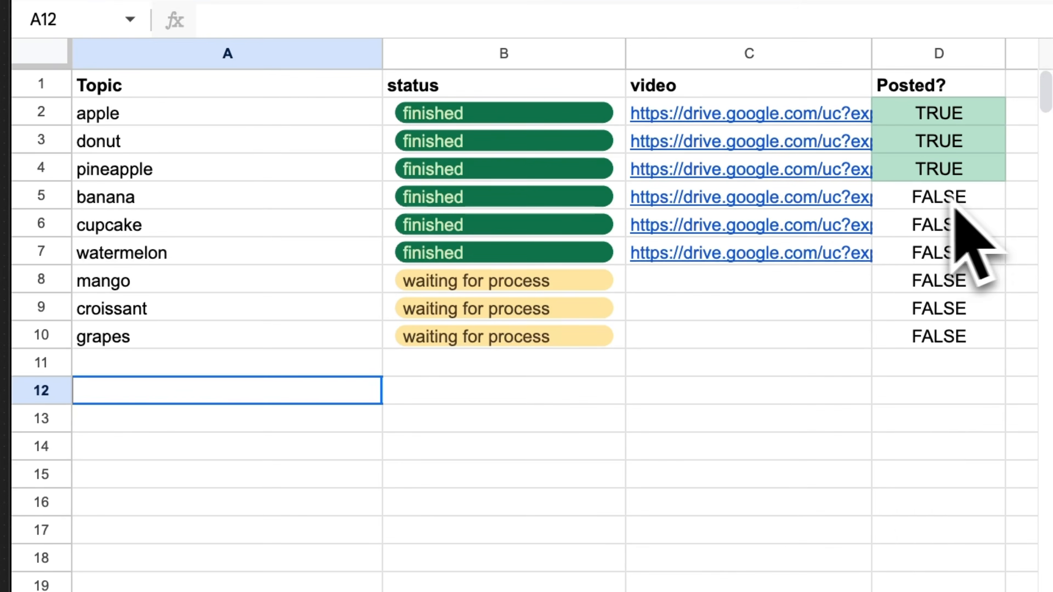
- Select the banana topic in the spreadsheet, and open the Captions Agent node's prompt in the expanded expression editor
click(692, 201)
click(604, 237)
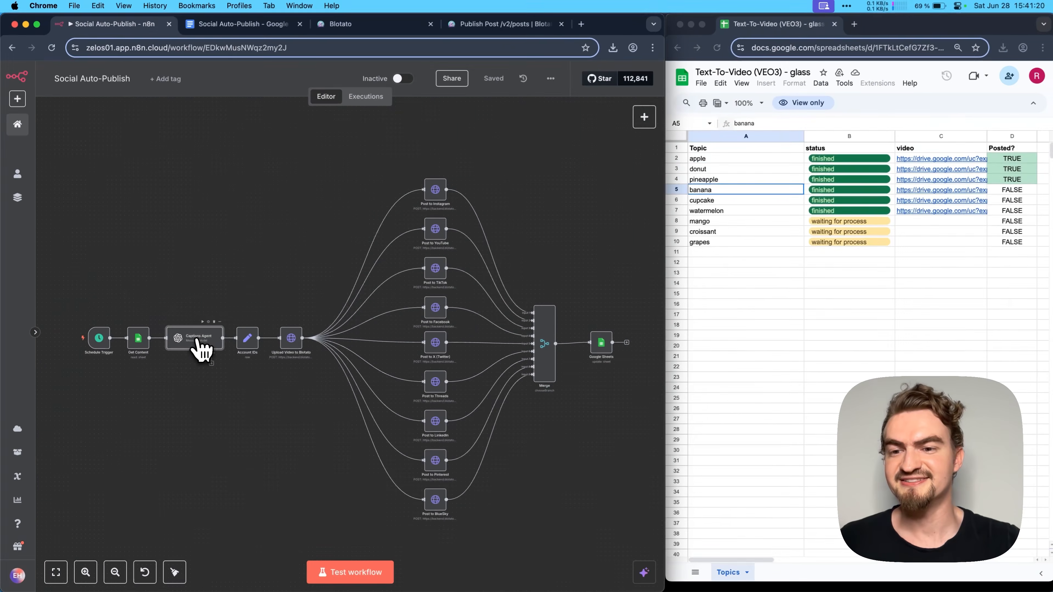
double_click(546, 289)
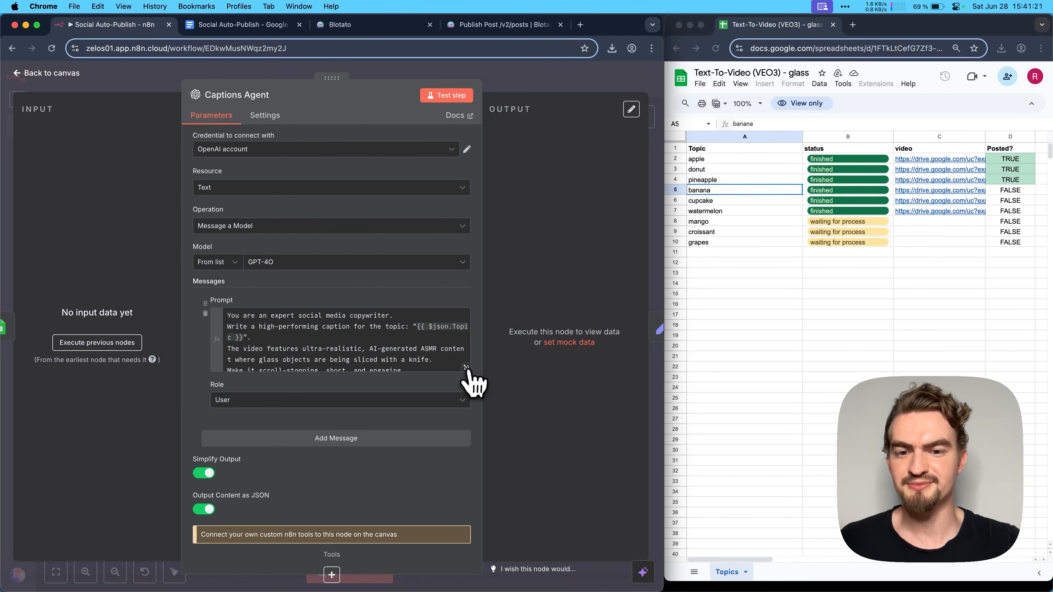
click(466, 368)
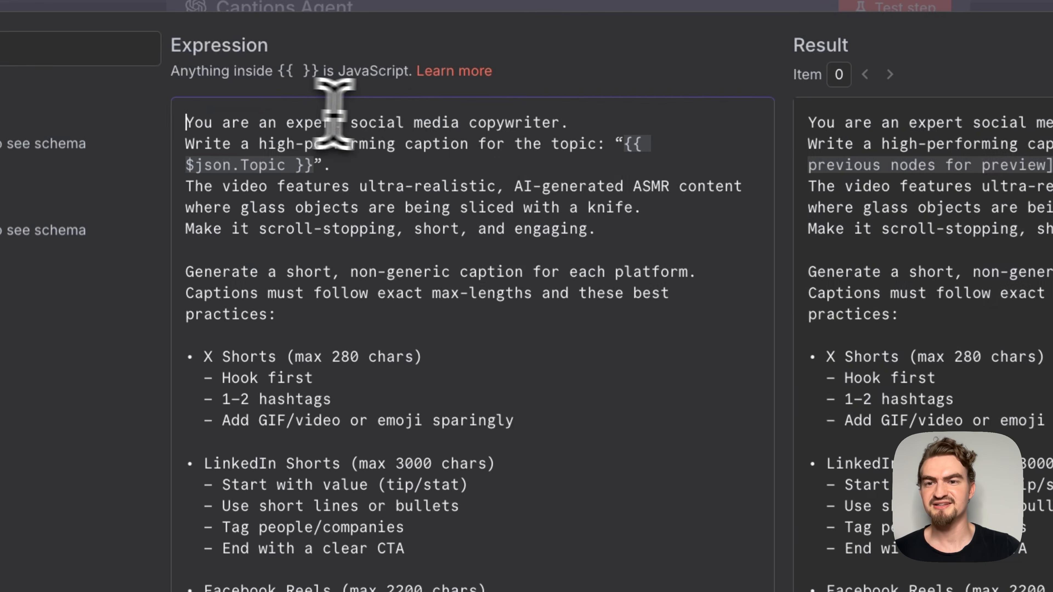
- Examine the Captions Agent prompt's opening instructions and the X Shorts caption rules
drag(236, 148, 415, 149)
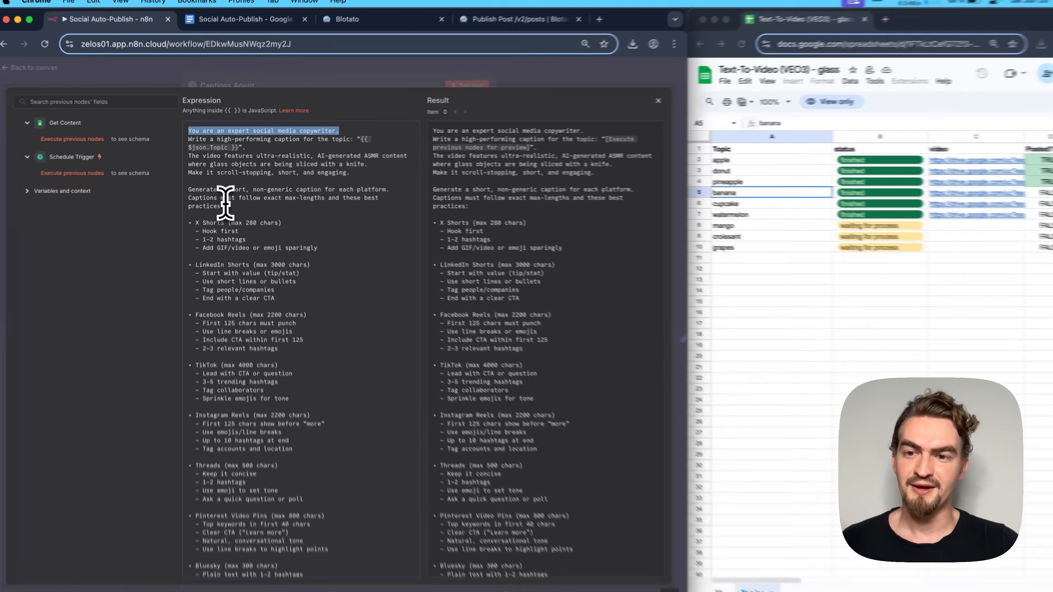
scroll(249, 220, down, 1)
scroll(211, 168, down, 2)
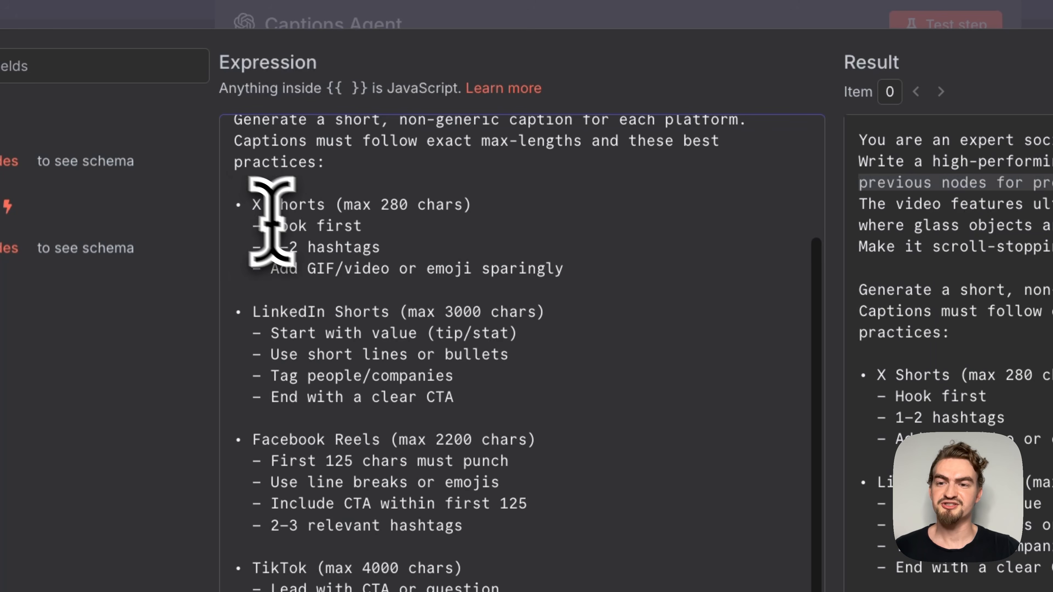
click(188, 155)
drag(232, 202, 464, 206)
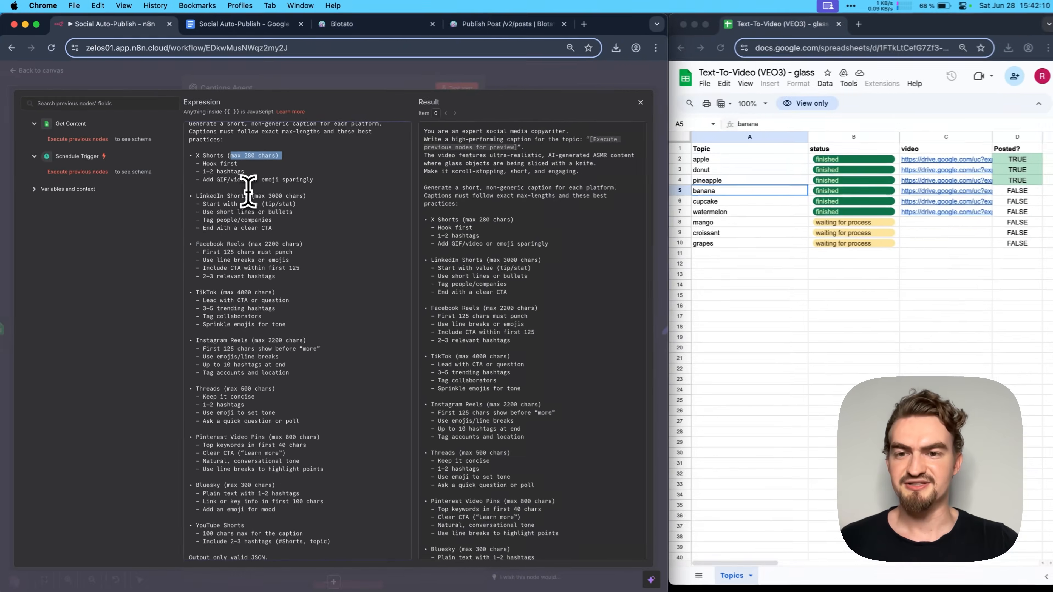
scroll(667, 365, down, 3)
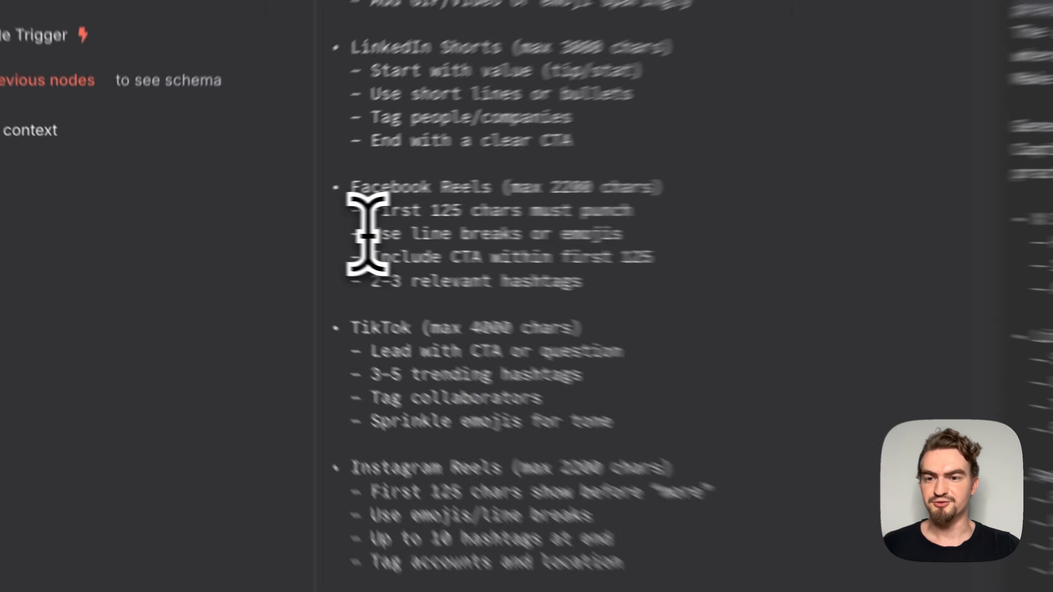
- Review the remaining per-platform caption rules, from Facebook Reels to YouTube Shorts, and the example JSON output
drag(201, 224, 305, 224)
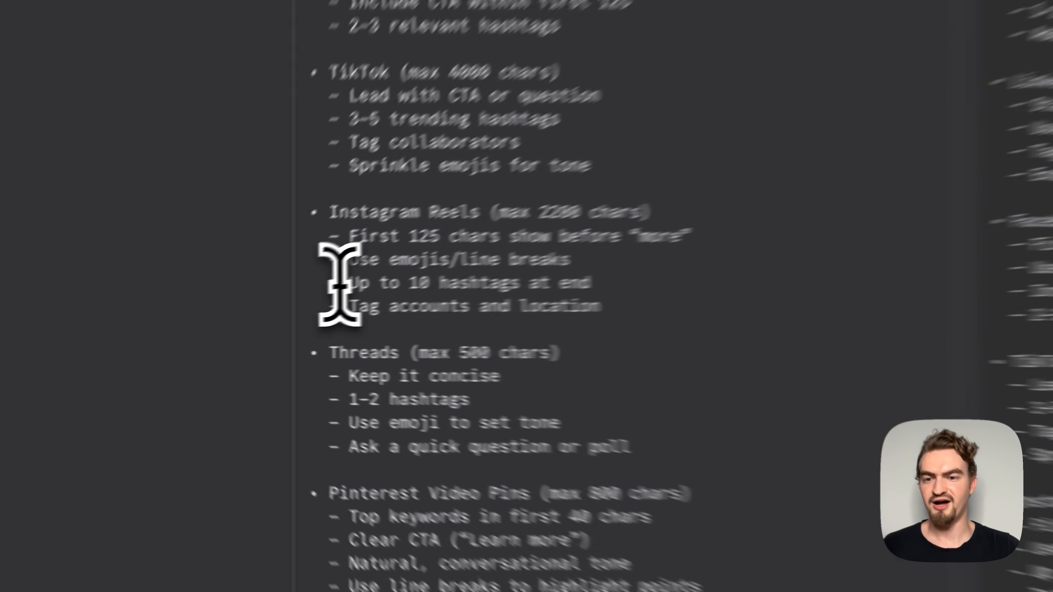
drag(400, 588, 634, 588)
drag(608, 273, 687, 273)
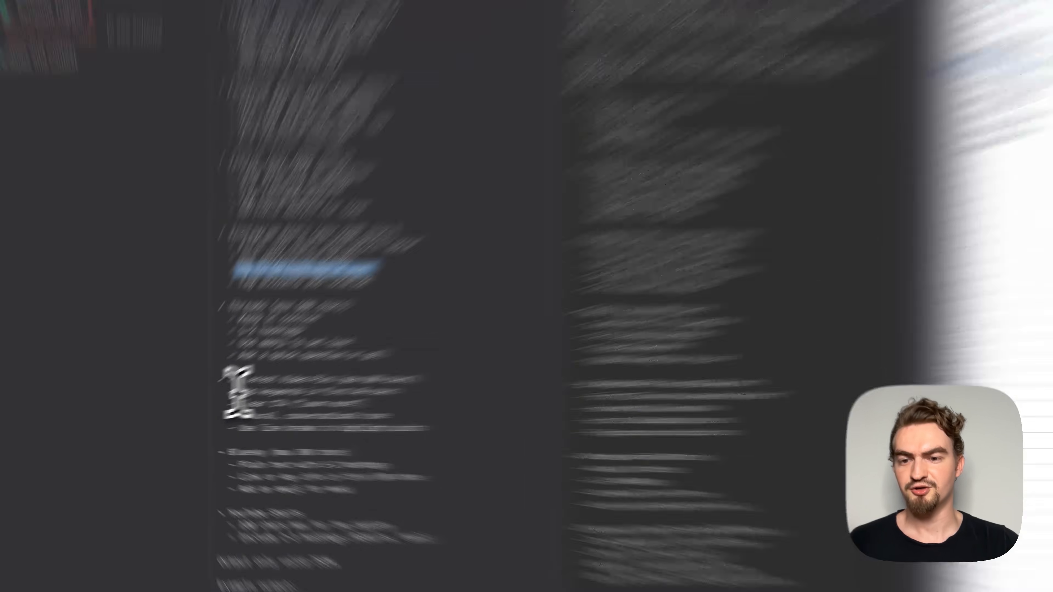
drag(365, 337, 744, 336)
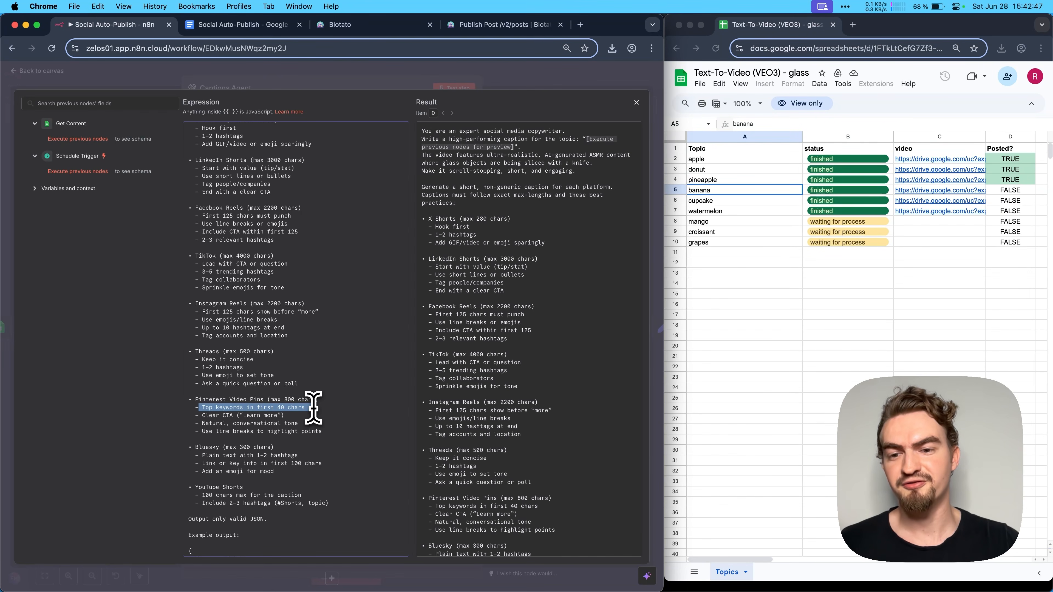
scroll(314, 408, down, 2)
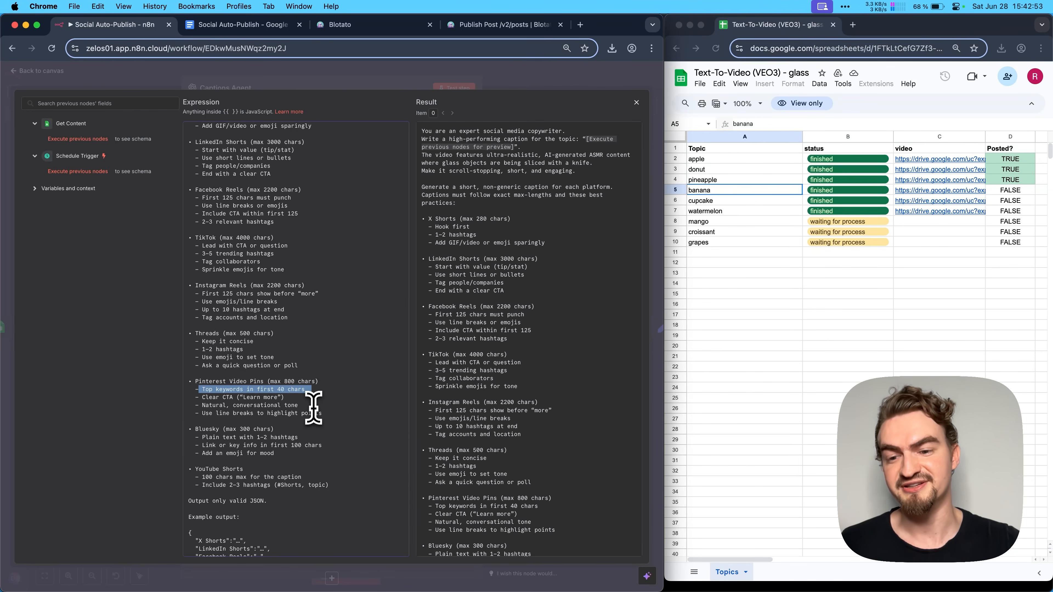
scroll(314, 408, down, 5)
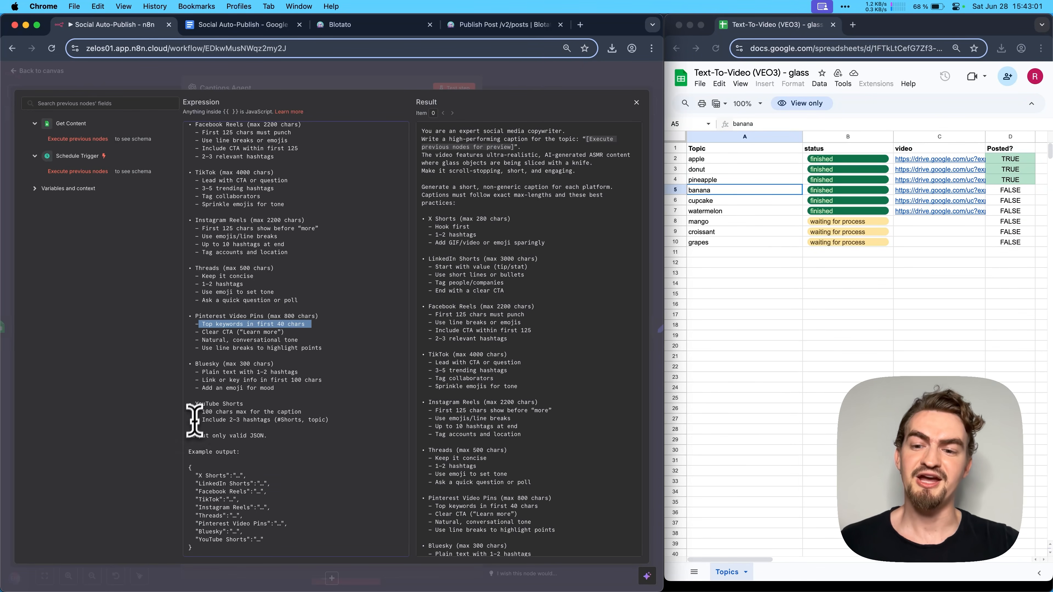
drag(187, 456, 221, 551)
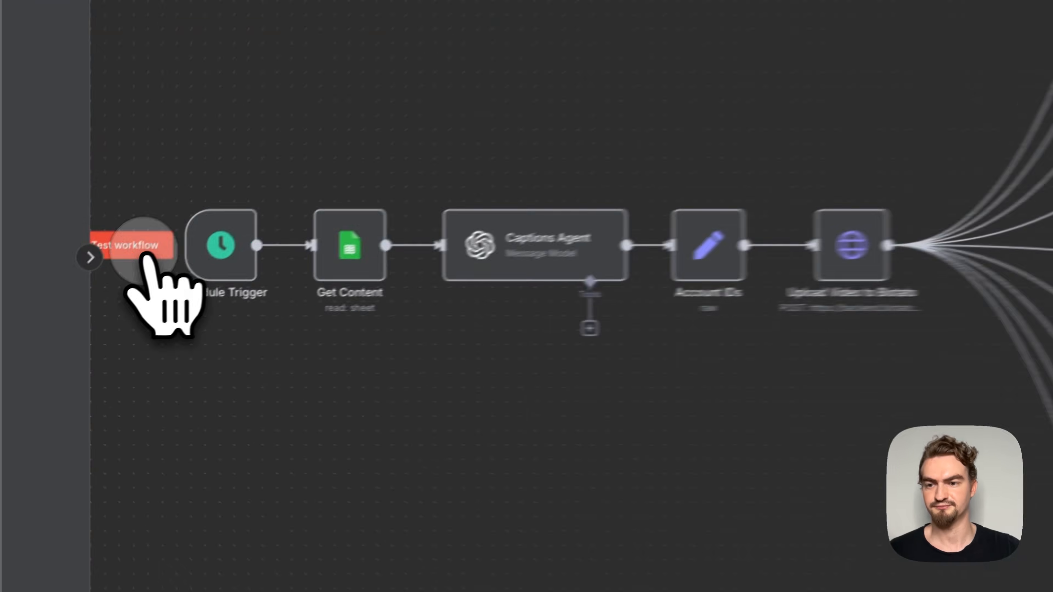
- Run the Social Auto-Publish workflow from its Schedule Trigger twice to publish the banana and cupcake videos
click(47, 330)
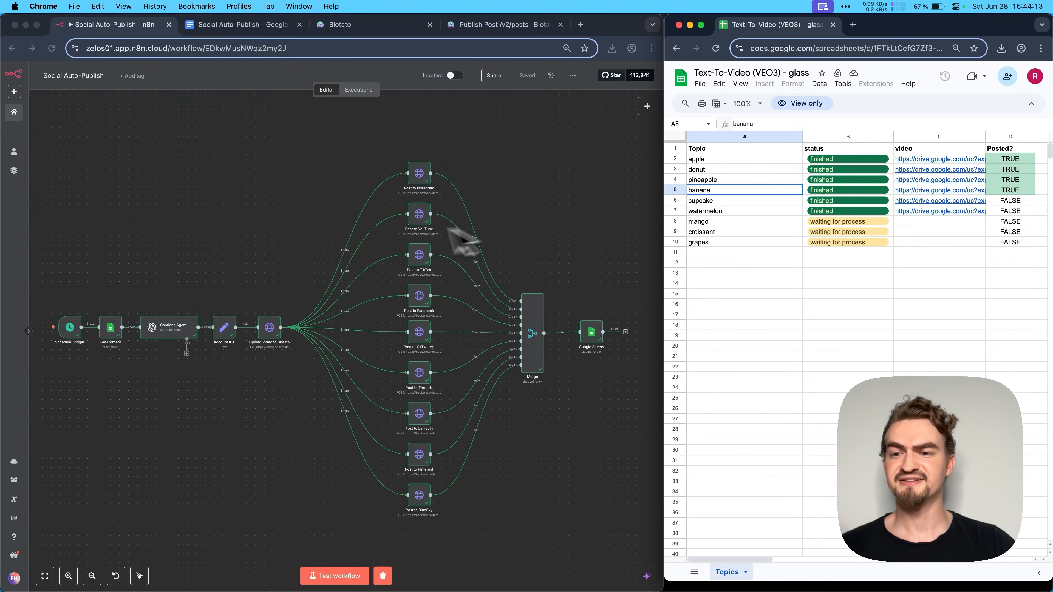
click(60, 301)
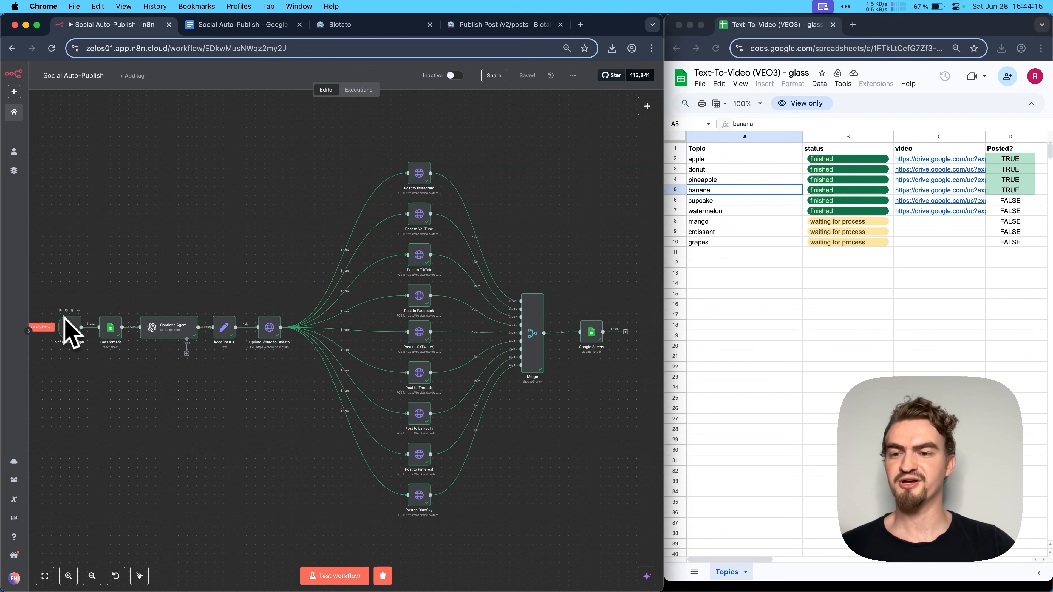
click(46, 328)
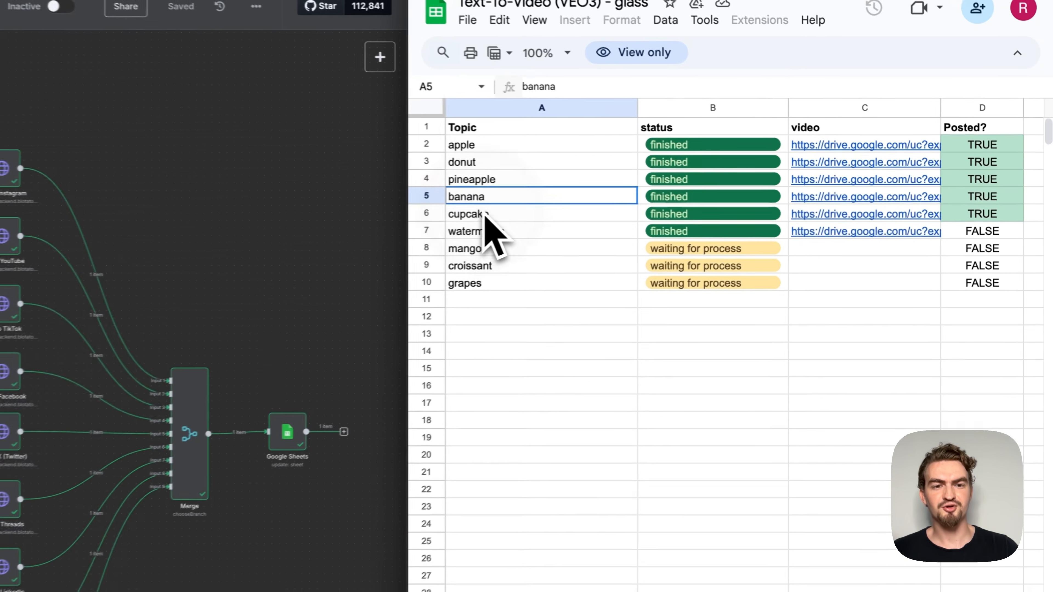
- Open the video link in the spreadsheet's cupcake row and watch the downloaded clip
click(717, 201)
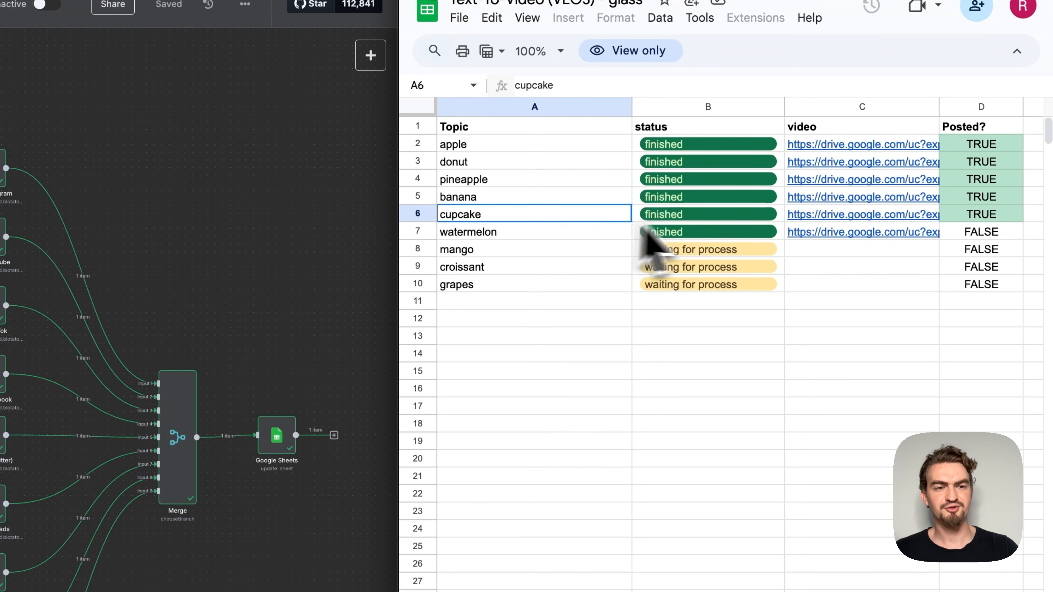
click(809, 229)
click(752, 243)
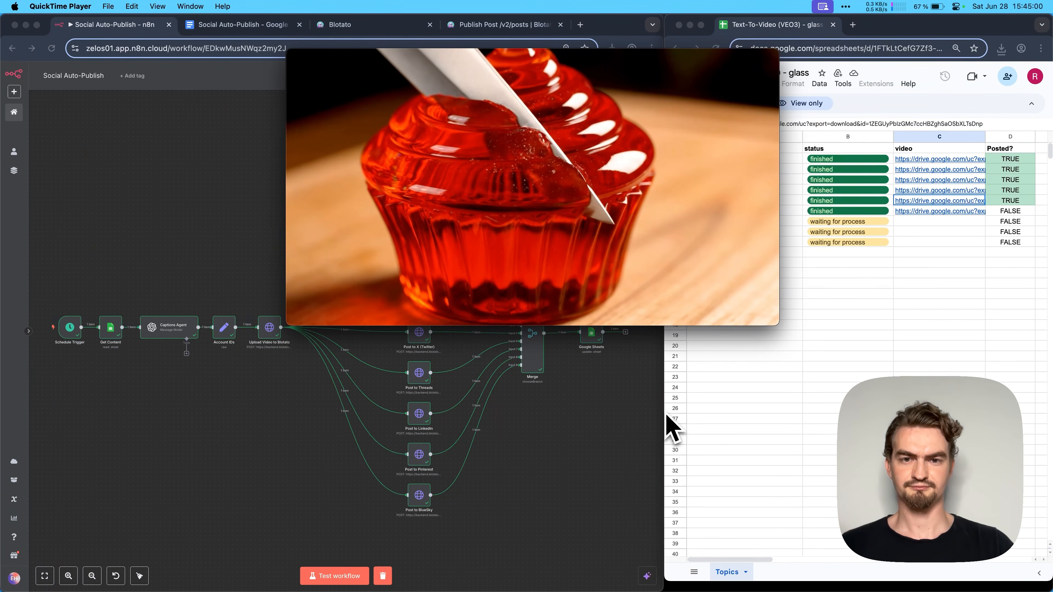
mouse_move(656, 327)
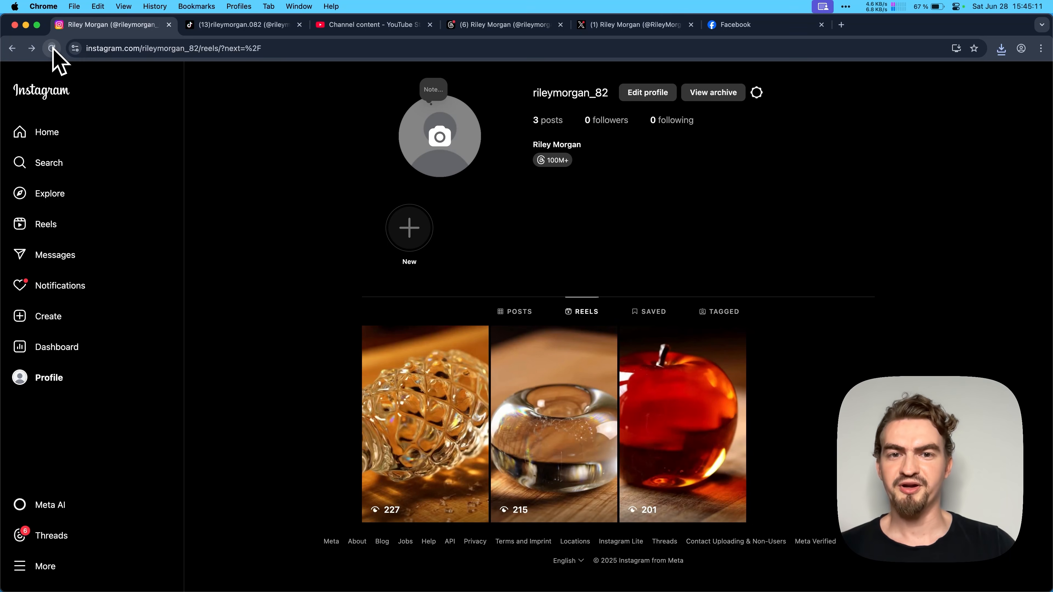
- Reload the Instagram profile's reels and open the cupcake reel to read its caption
click(52, 48)
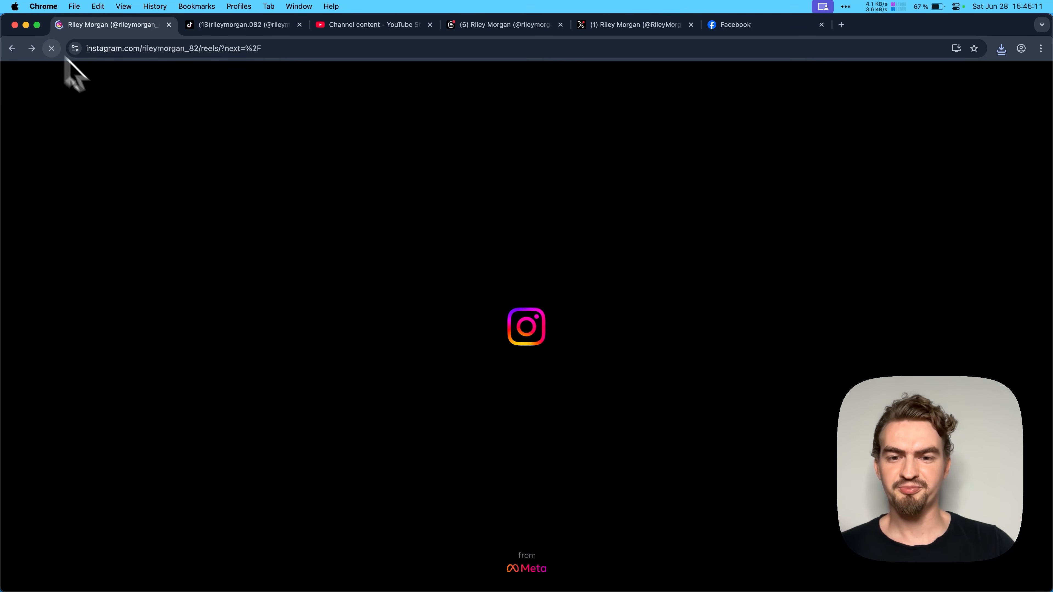
scroll(487, 259, down, 1)
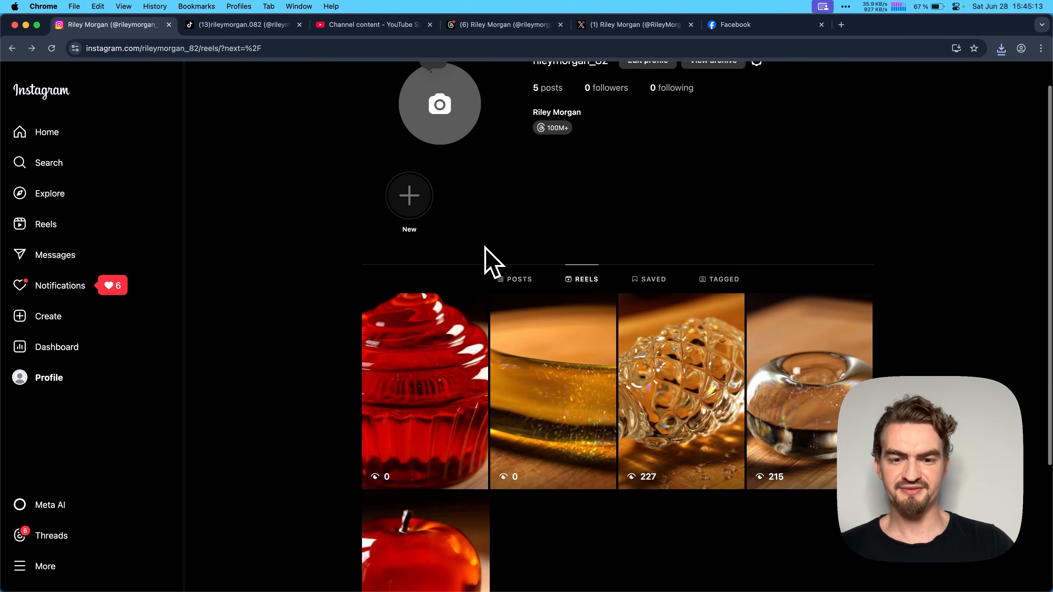
scroll(555, 343, down, 2)
click(408, 330)
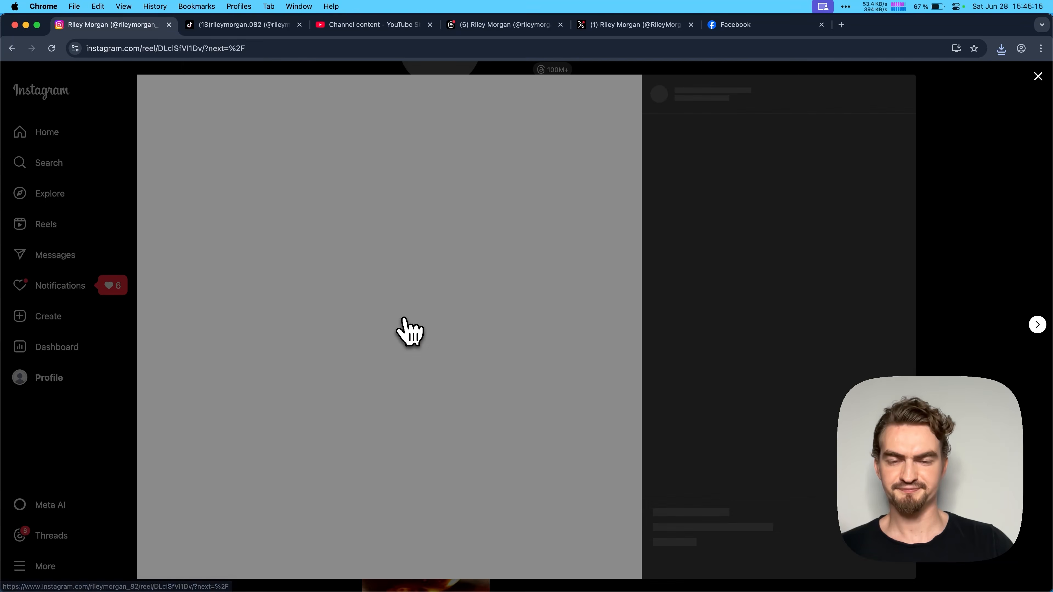
drag(741, 127, 818, 184)
click(821, 187)
- Reload the TikTok profile and open its newest cupcake video, and check the uploads in YouTube Studio
click(263, 29)
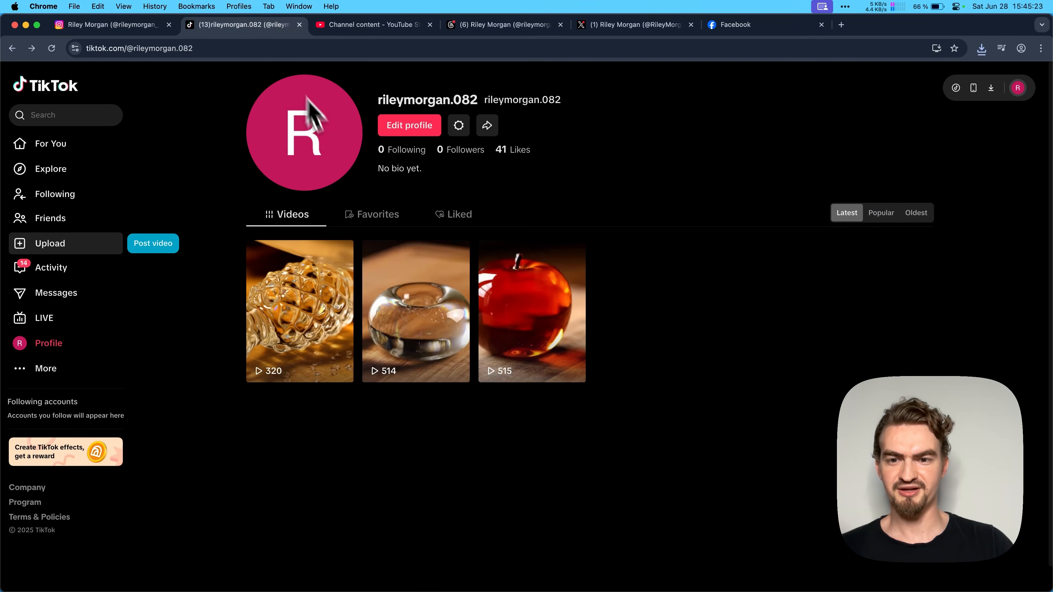
click(51, 48)
click(299, 291)
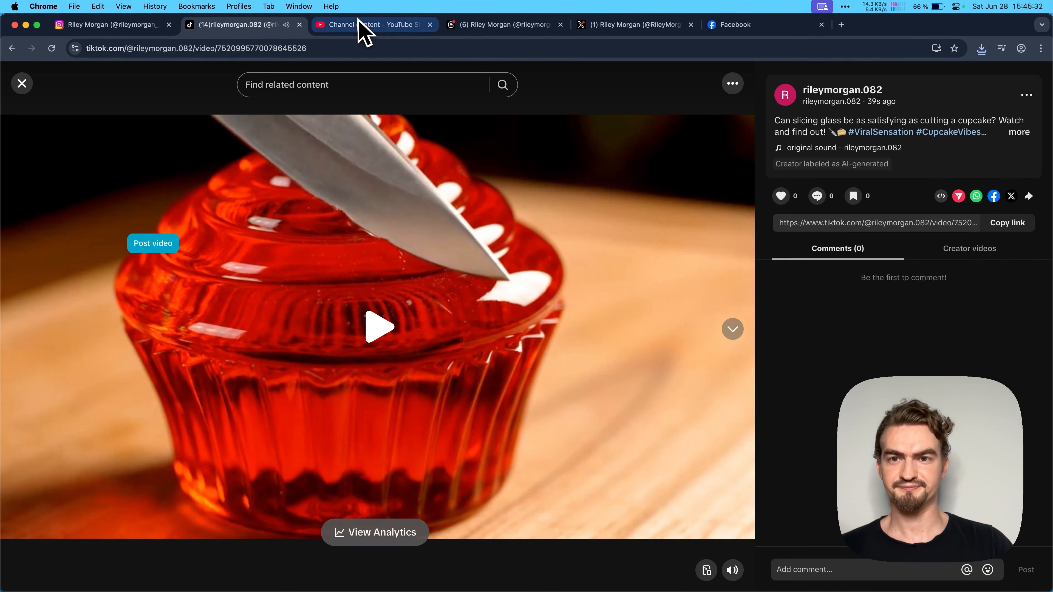
click(365, 26)
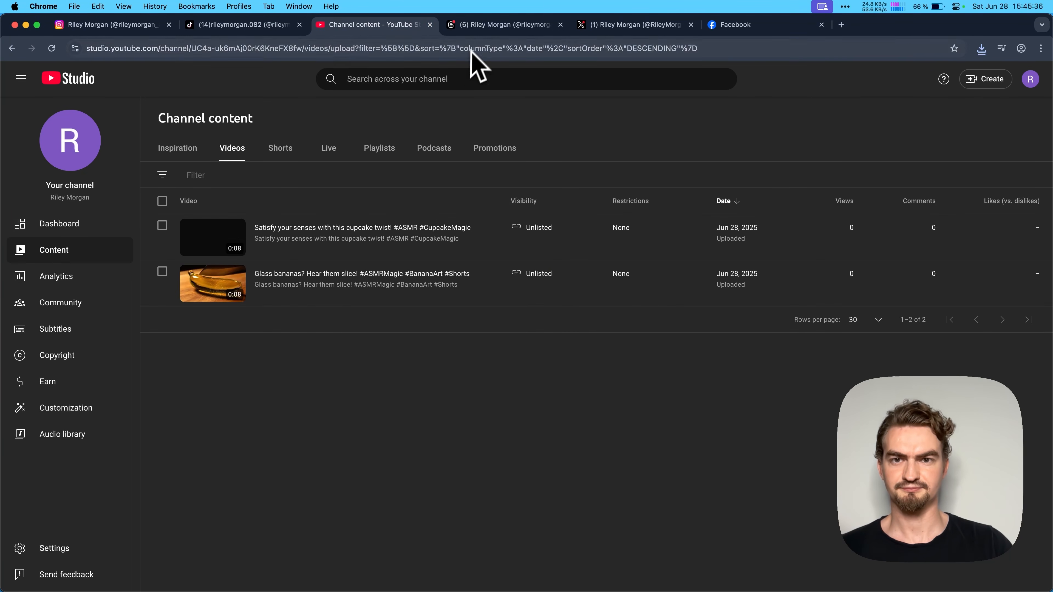
- Reload the Threads profile and view the published cupcake post
click(482, 29)
key(super+r)
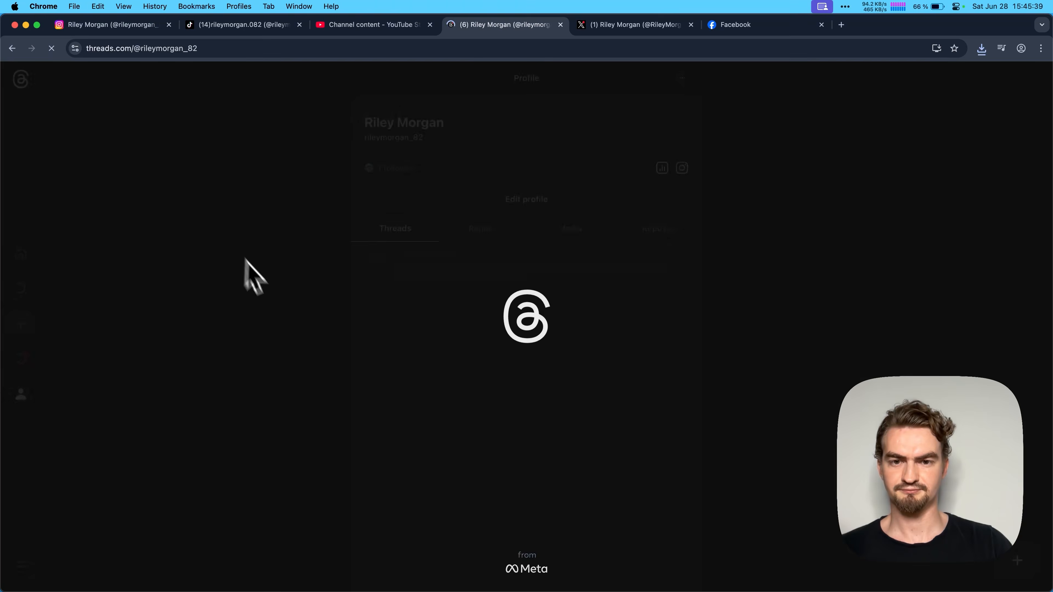
scroll(435, 276, down, 3)
scroll(440, 282, down, 1)
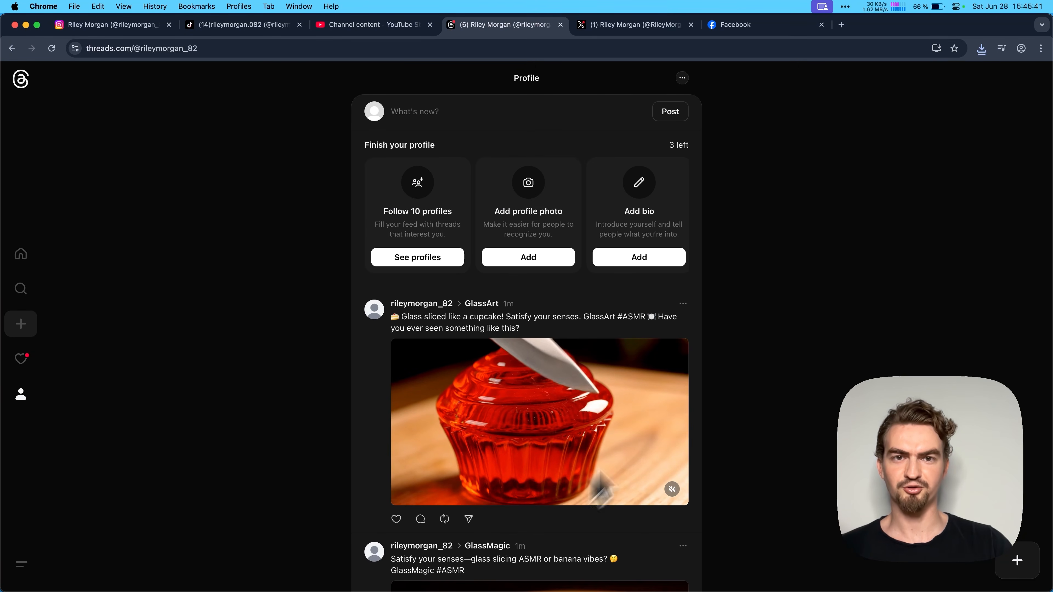
- Reload the X profile and look through its posts for the published cupcake video
click(636, 26)
click(51, 48)
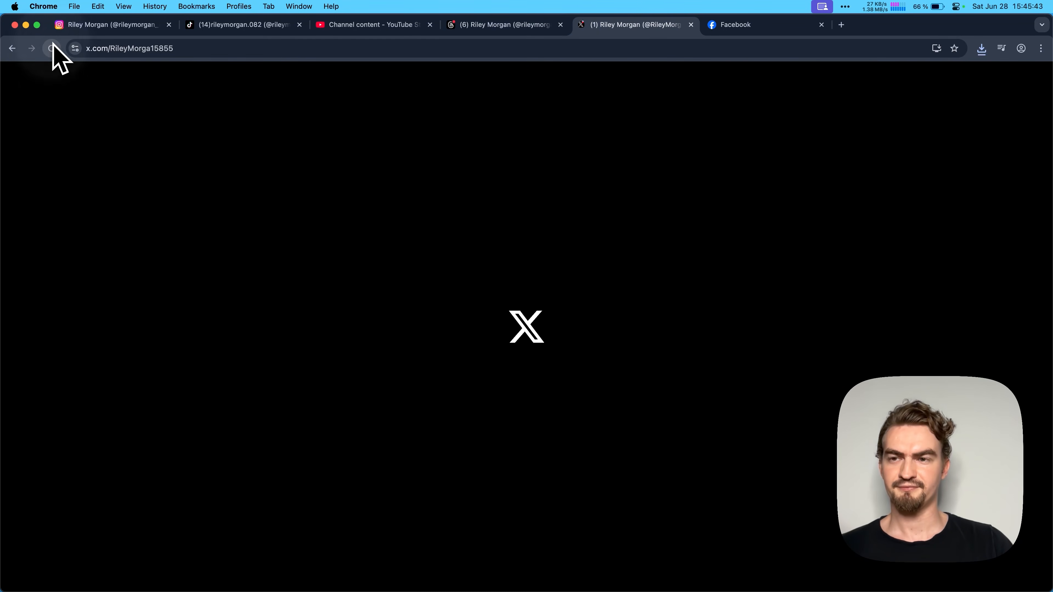
scroll(511, 218, down, 6)
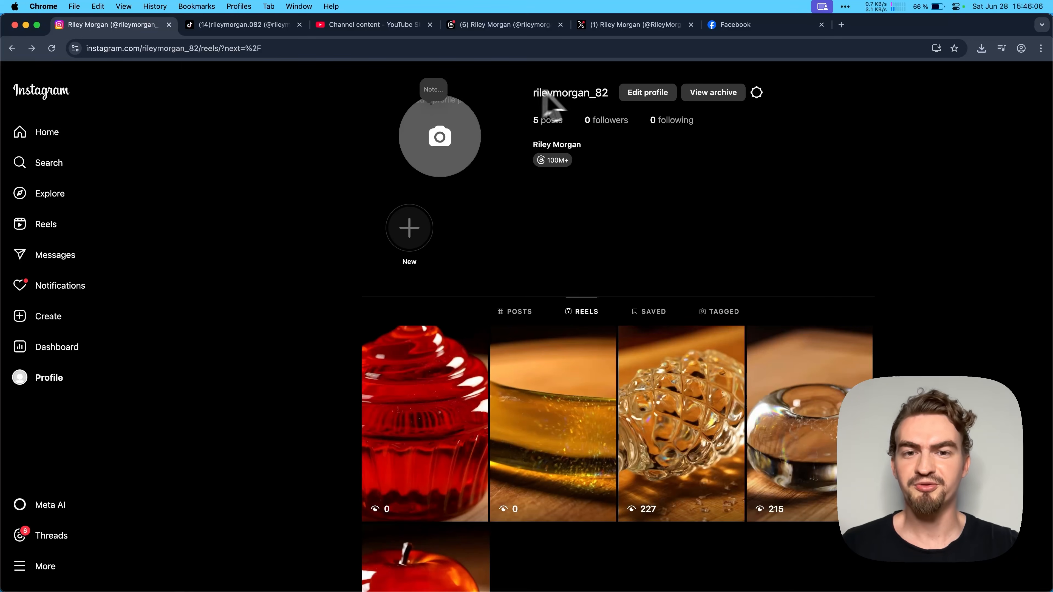
scroll(586, 162, down, 2)
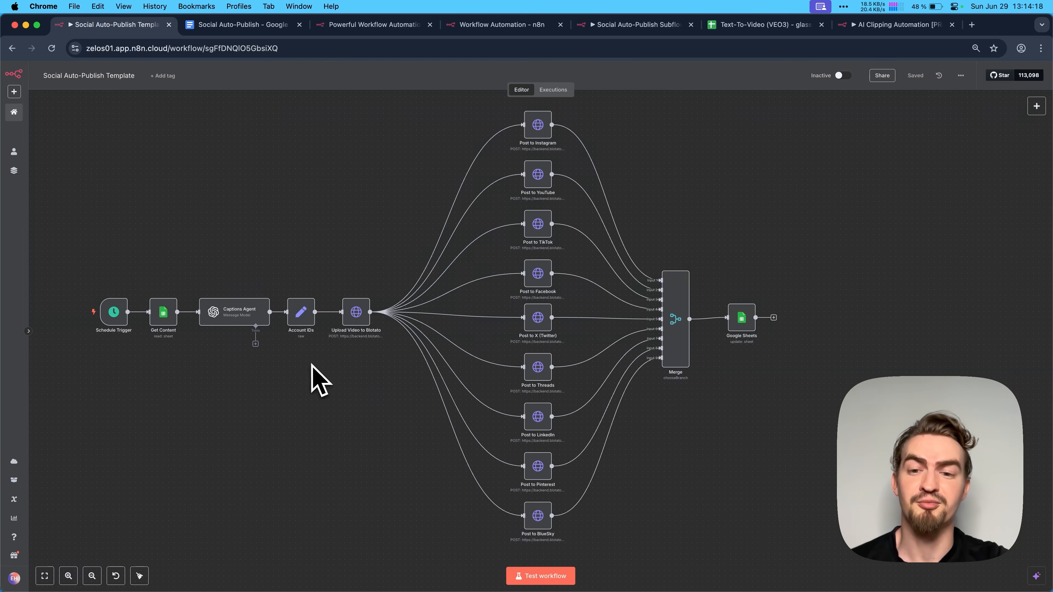
- Switch to the n8n website and open its Get Started sign-up page
click(365, 26)
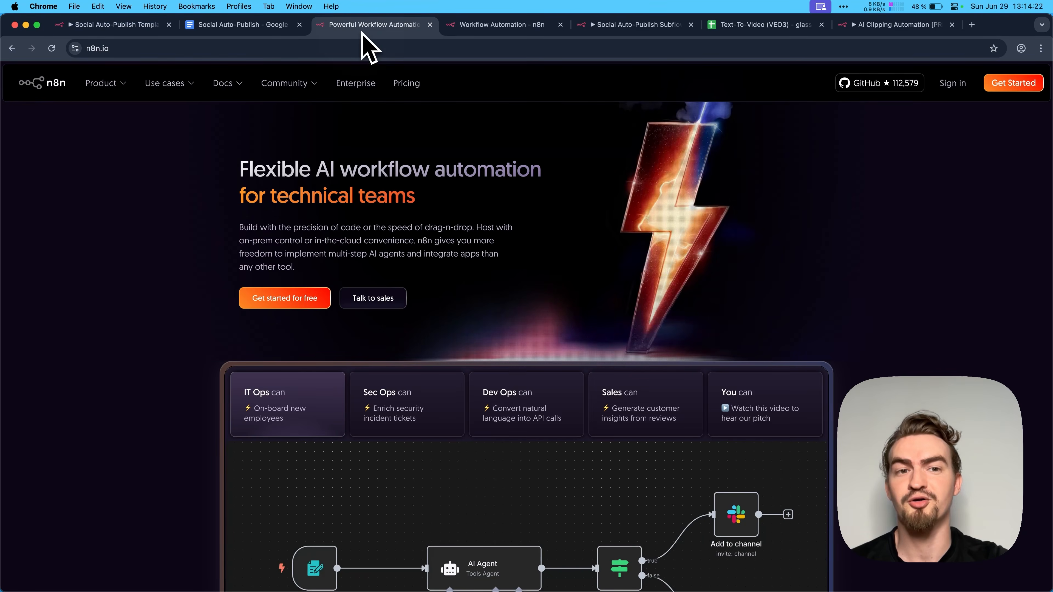
click(1006, 89)
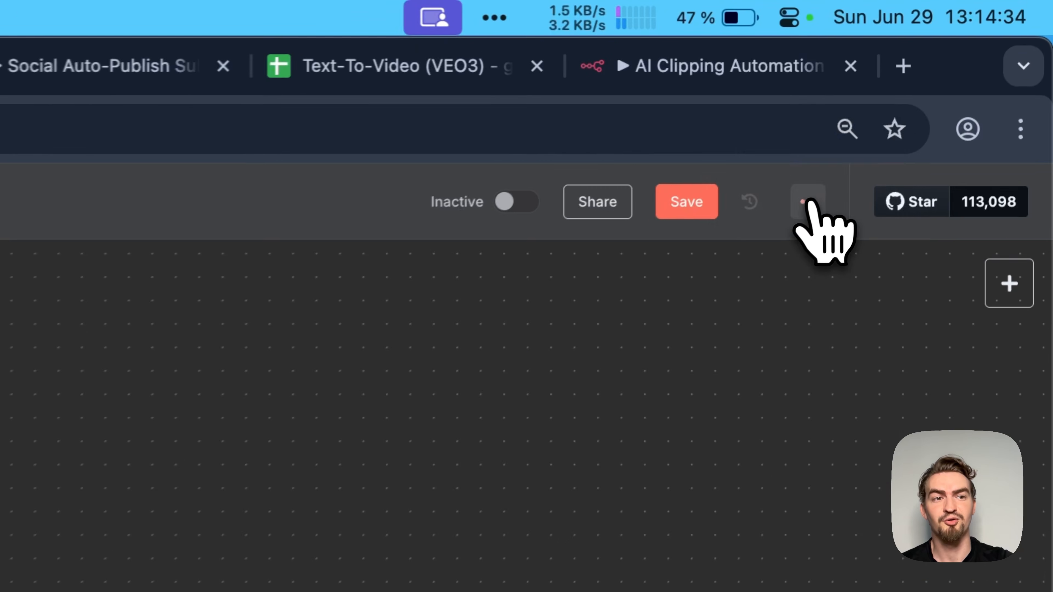
- Import the Social Auto-Publish template from a file into the new blank n8n workflow
click(960, 76)
click(759, 367)
click(405, 184)
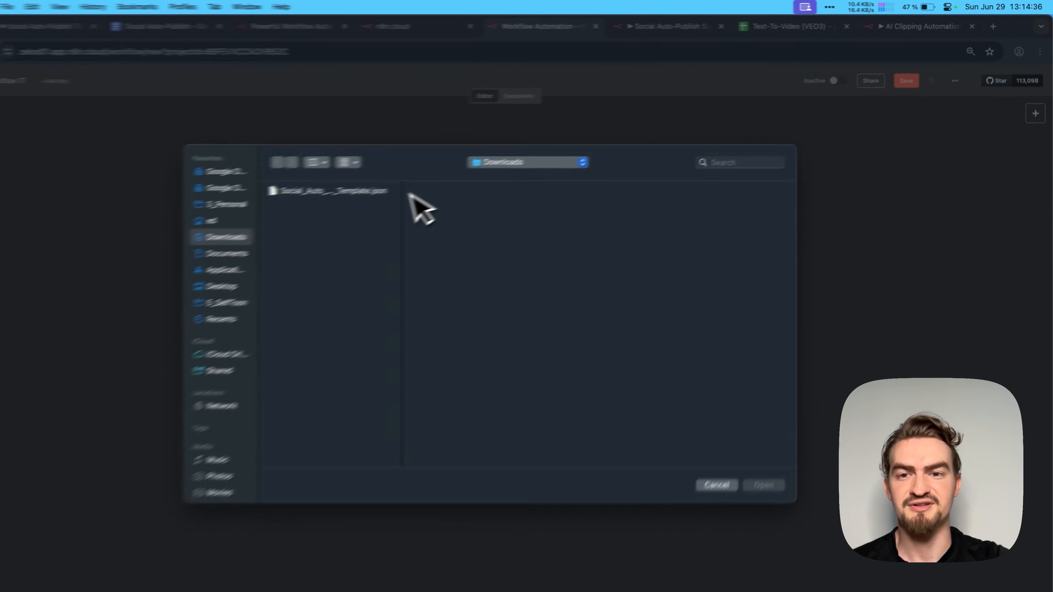
double_click(404, 184)
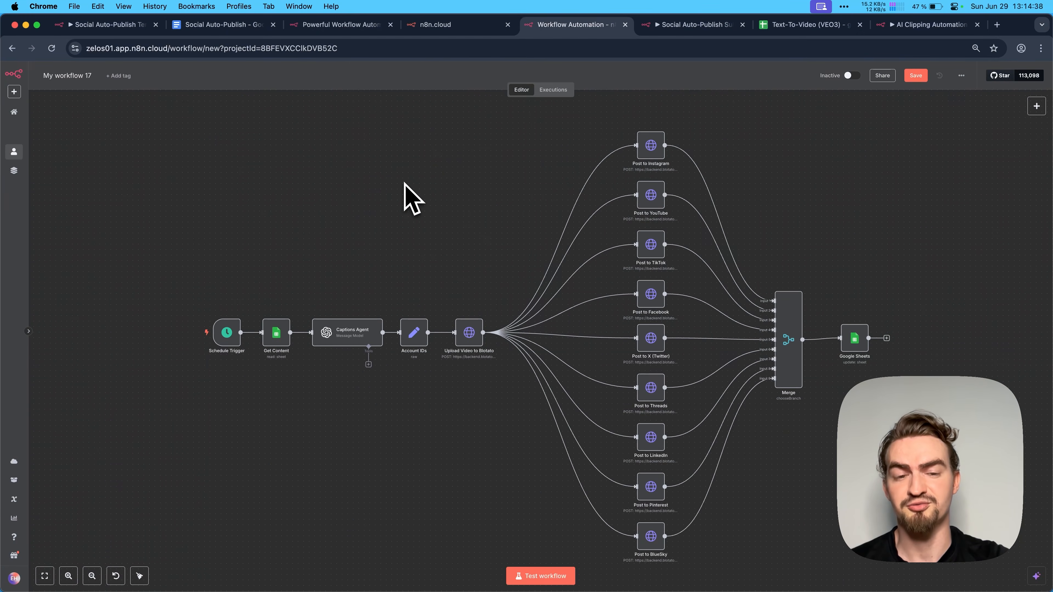
scroll(360, 170, right, 2)
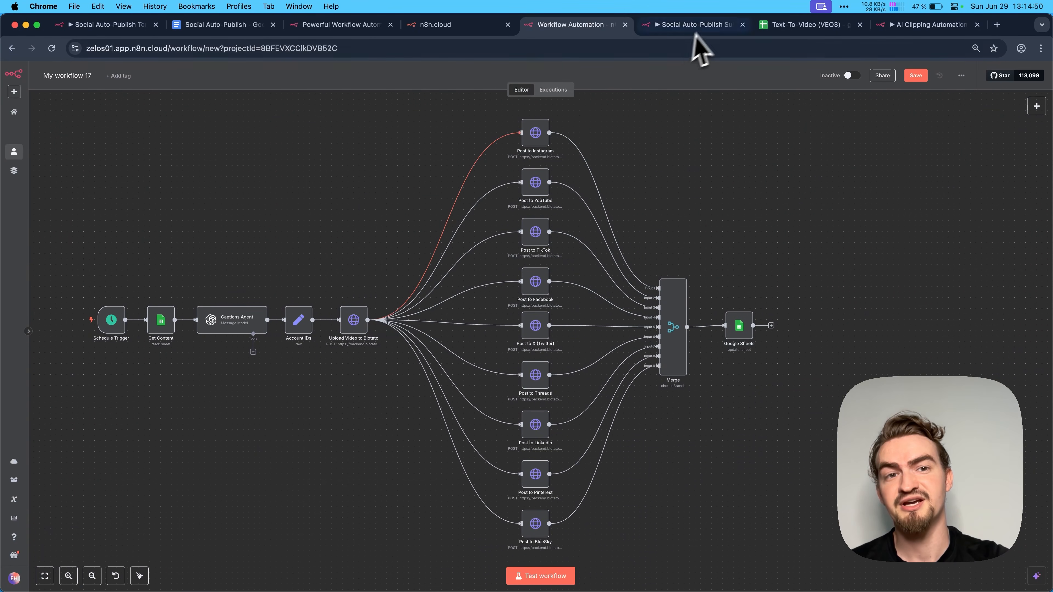
- Switch to the Social Auto-Publish Subflow workflow and examine its starting trigger node
click(700, 26)
scroll(440, 218, right, 2)
scroll(436, 216, right, 2)
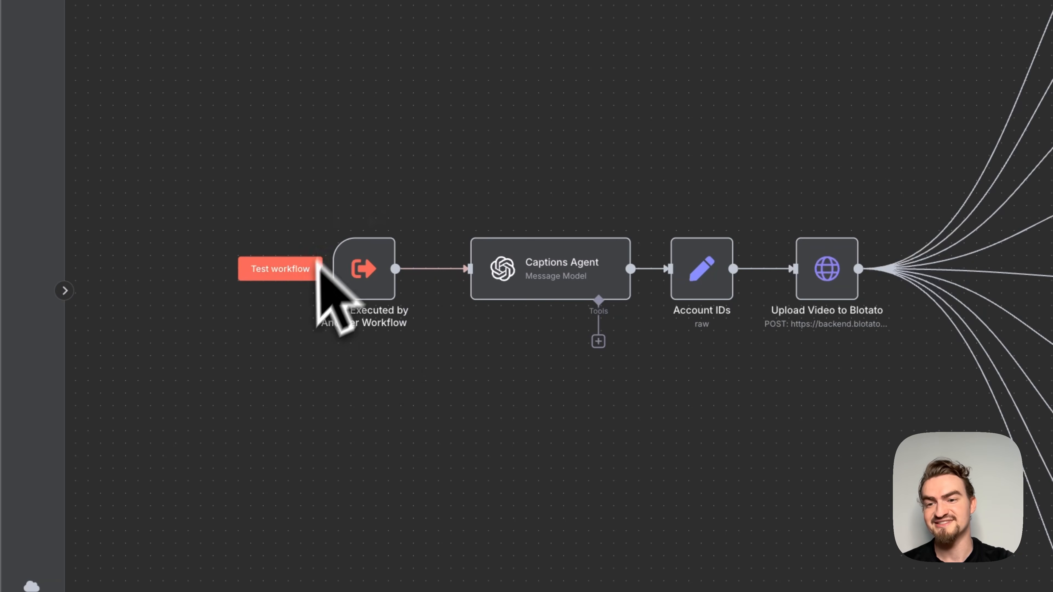
- Switch to the AI Clipping Automation workflow and add an Execute Sub-workflow node after Save Shorts
click(937, 22)
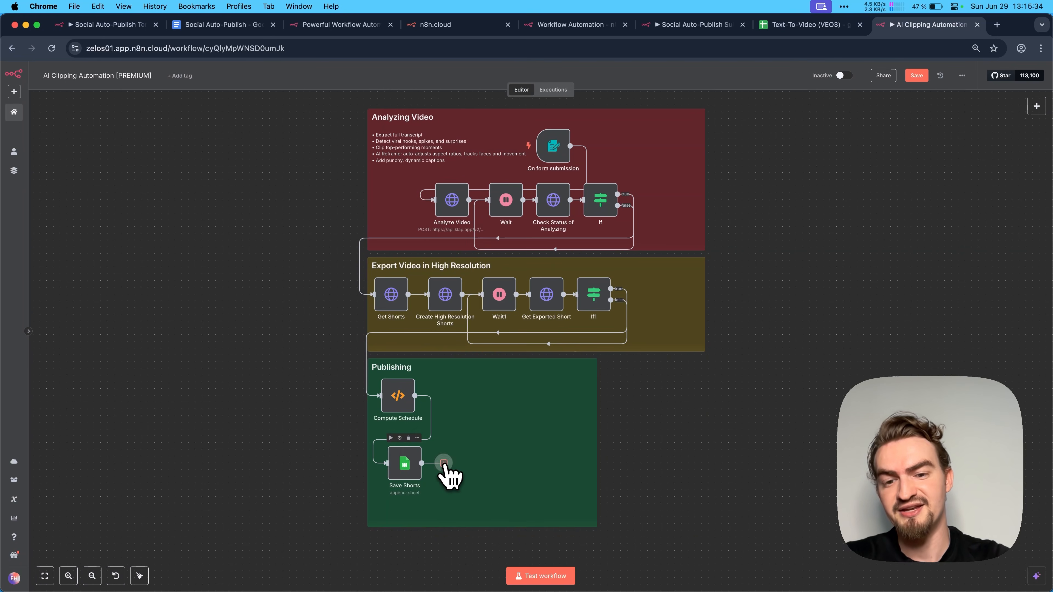
click(444, 464)
text(sub)
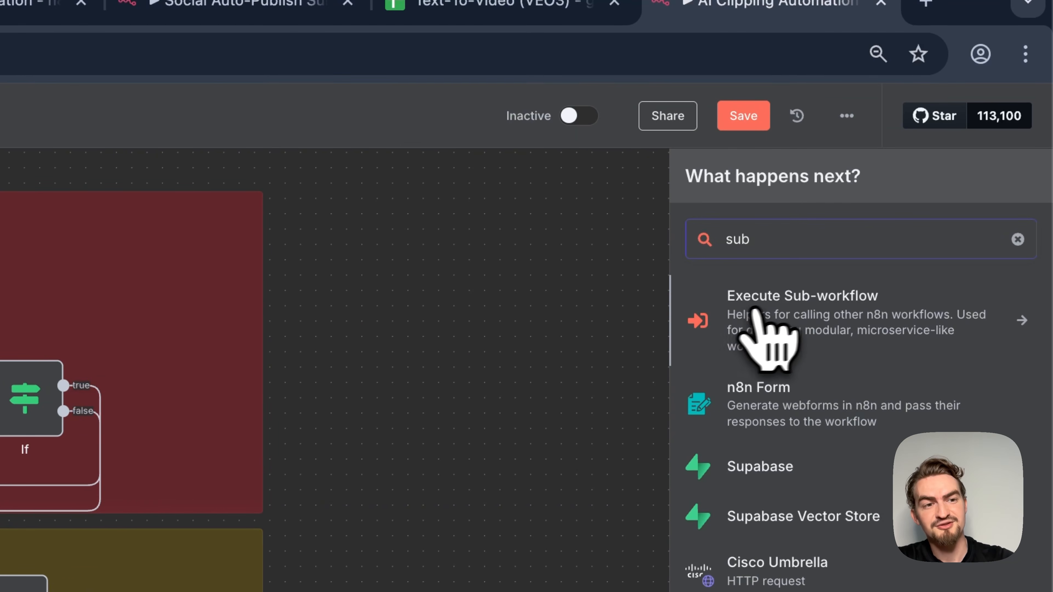
click(869, 326)
click(815, 348)
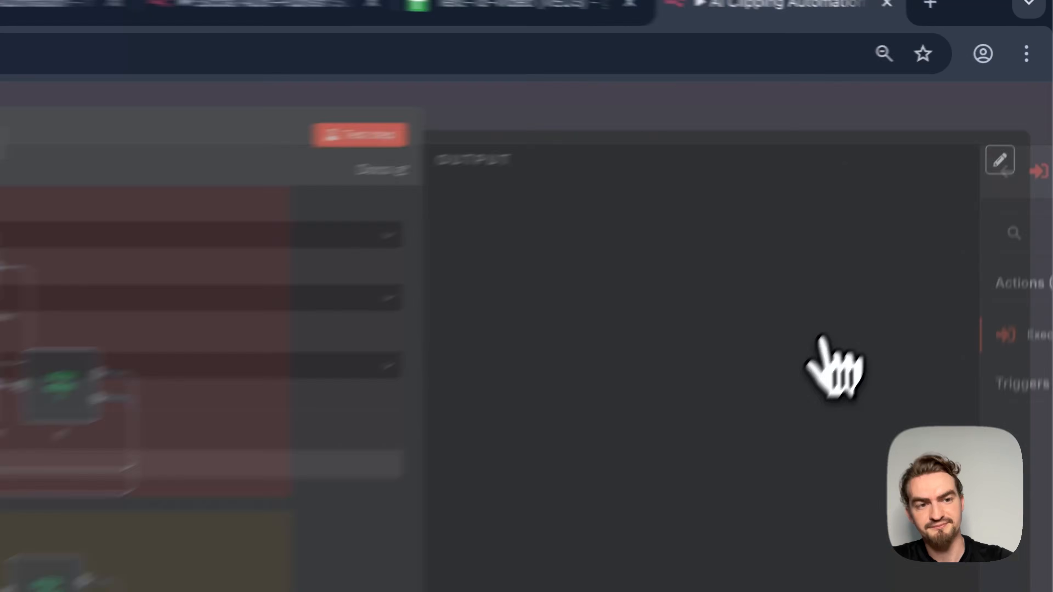
- Set the node to call the Social Auto-Publish Subflow workflow from the database and examine its topic and video_url inputs
click(399, 165)
text(sub)
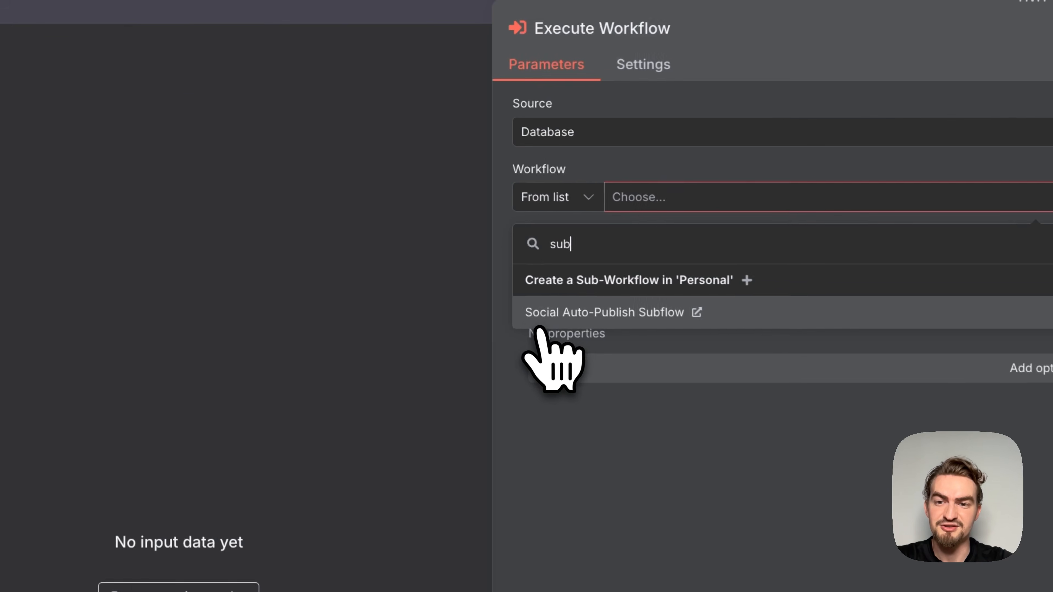
click(647, 311)
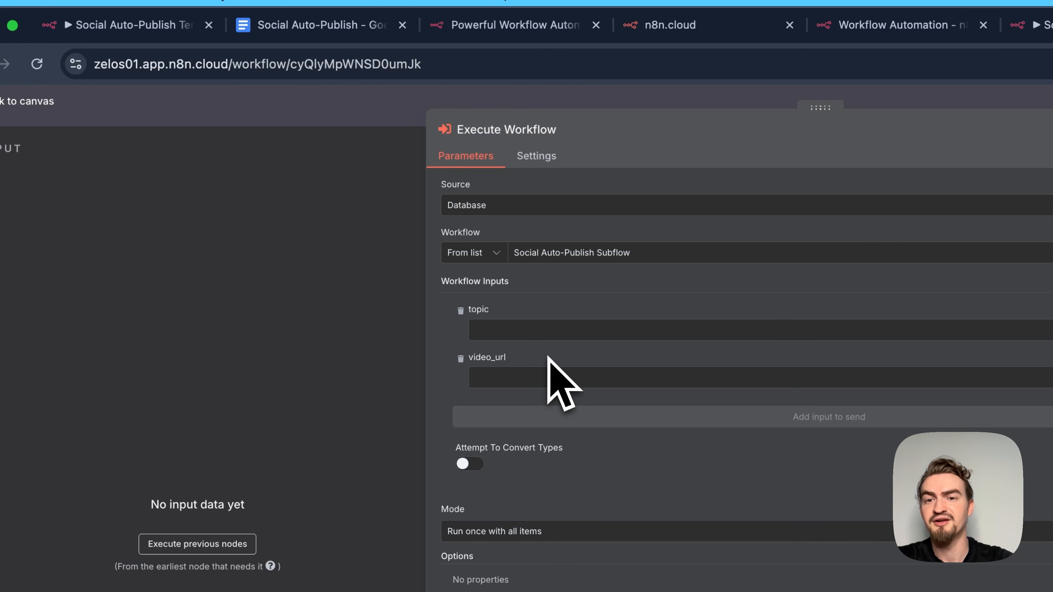
click(546, 375)
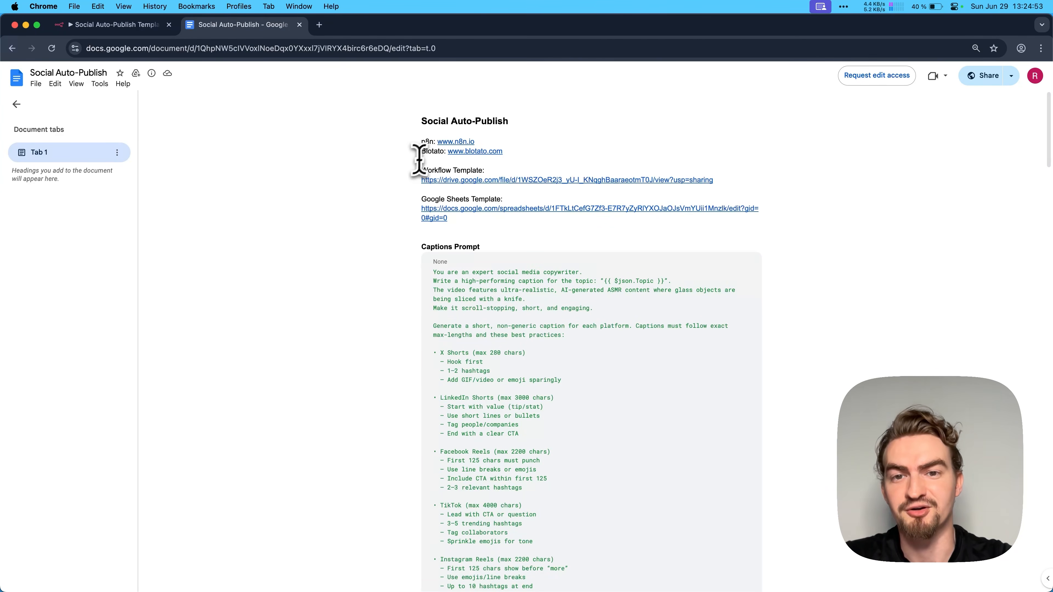
- Open the n8n website from the link in the Social Auto-Publish document and start the Get Started sign-up
click(453, 142)
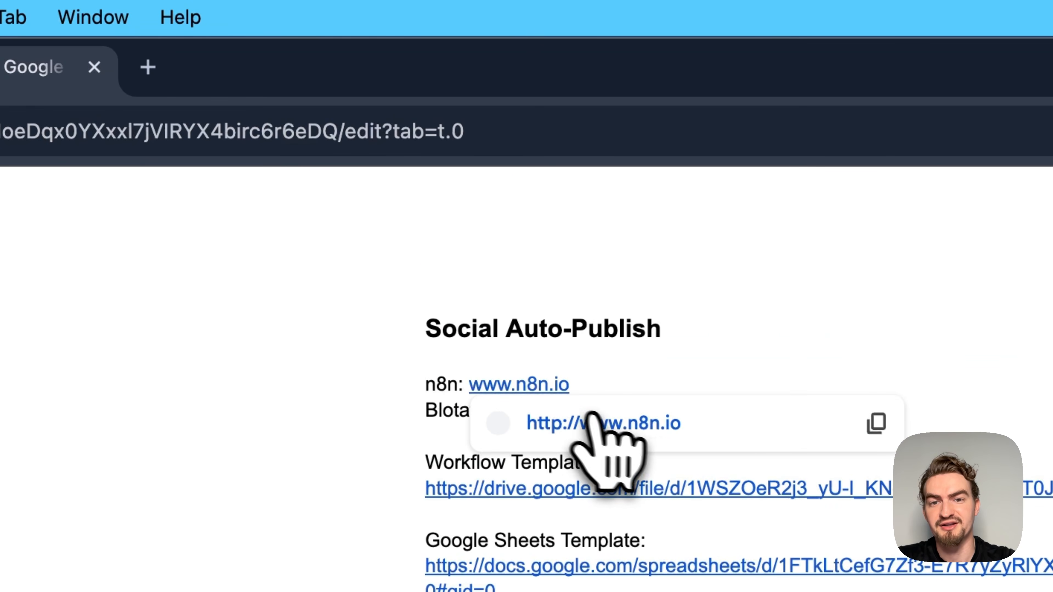
click(487, 162)
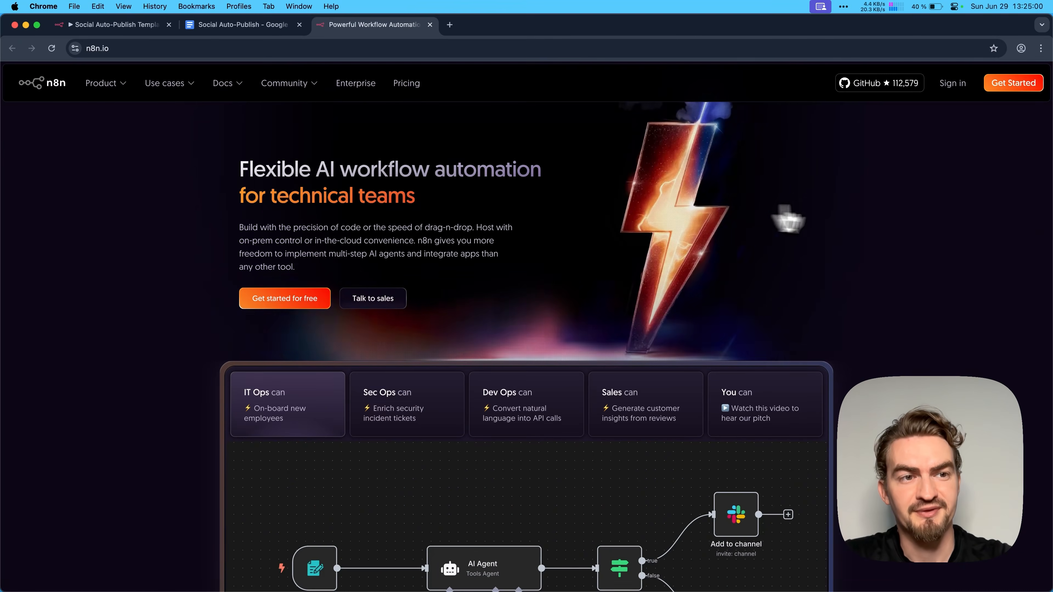
click(1024, 83)
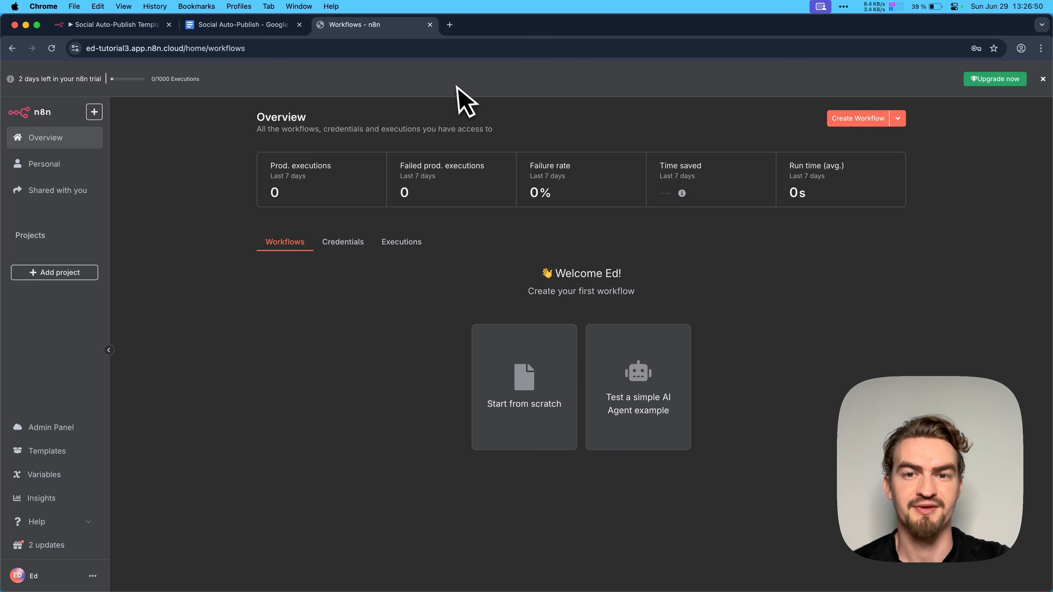
- Create a new workflow, dismiss the trial banner, and add a Schedule Trigger that runs every 1 day at midnight
click(856, 120)
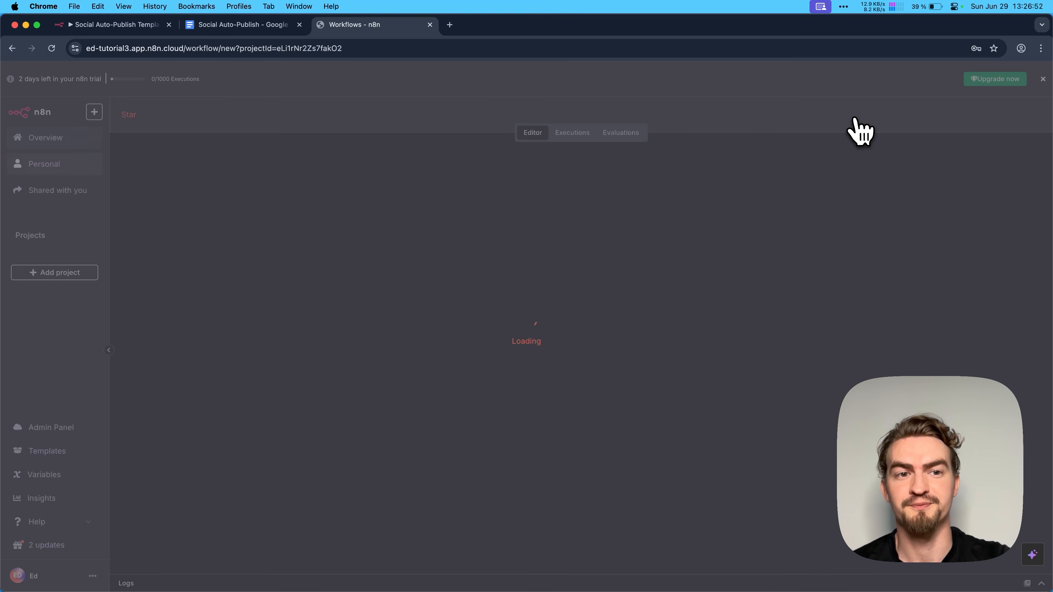
click(1043, 79)
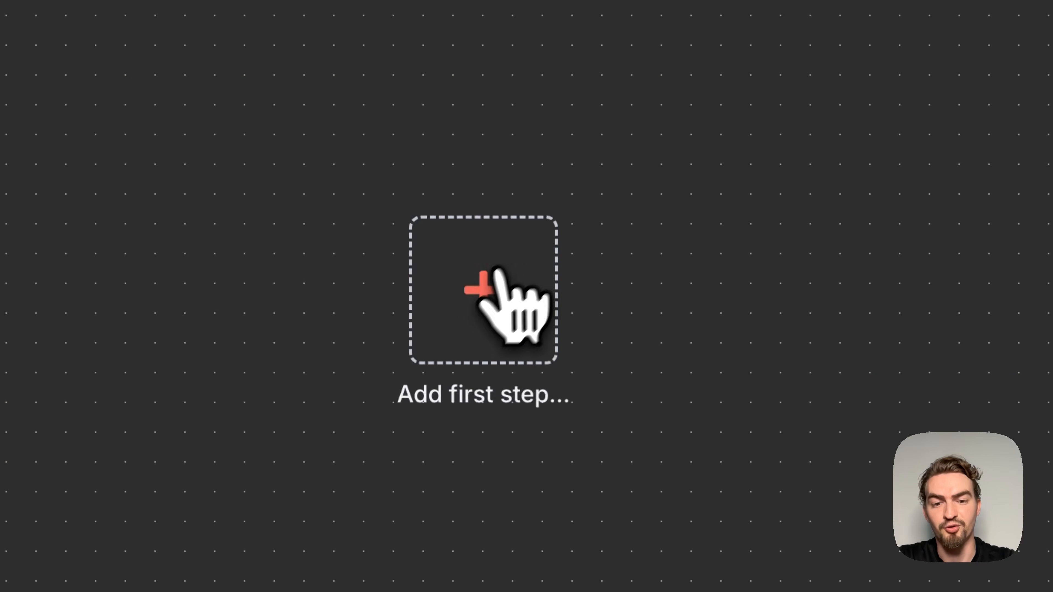
click(482, 289)
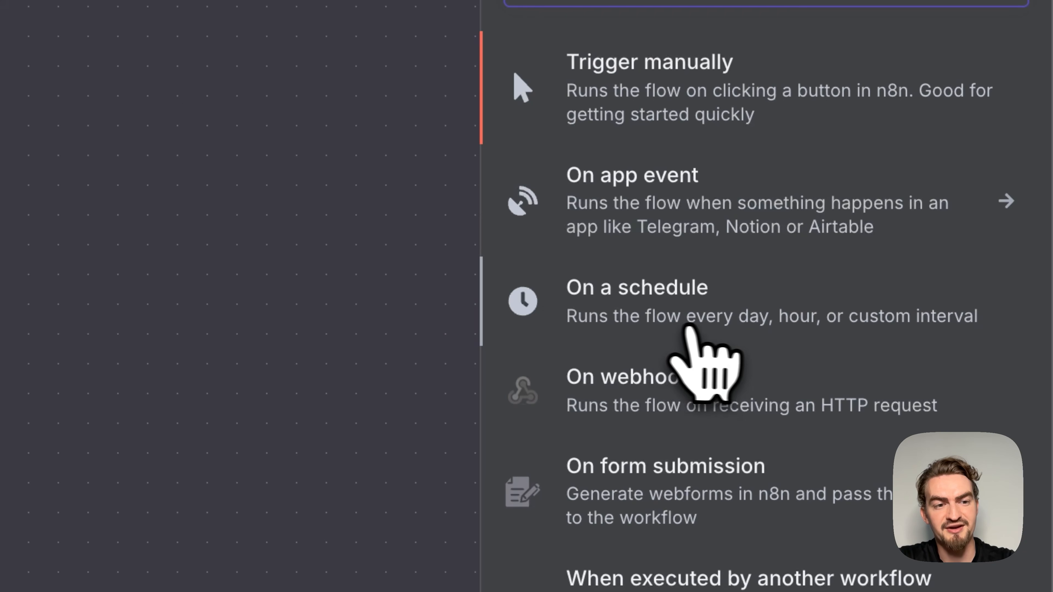
click(752, 319)
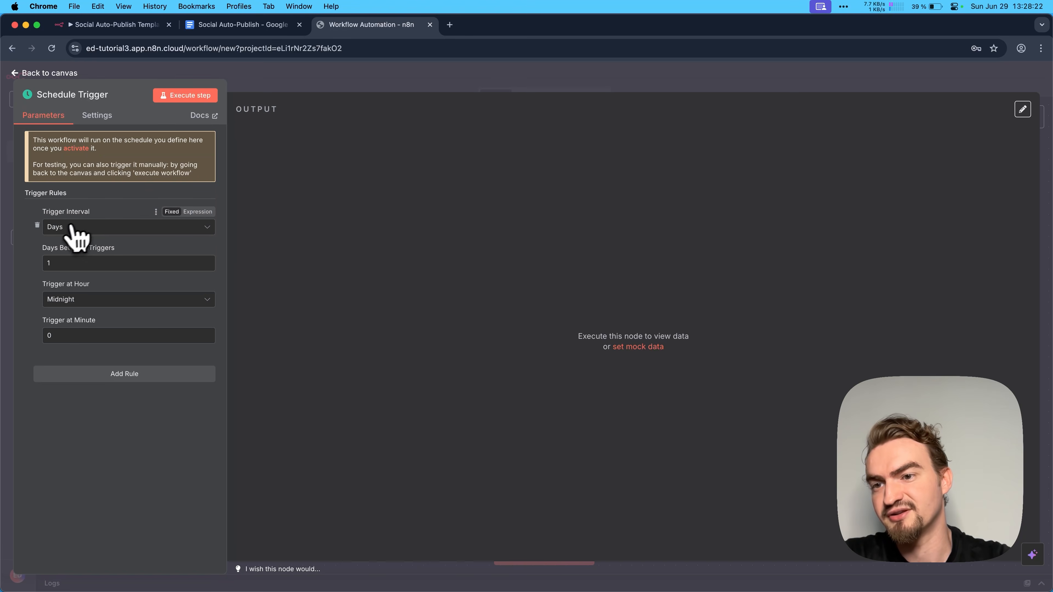
click(49, 258)
key(BackSpace)
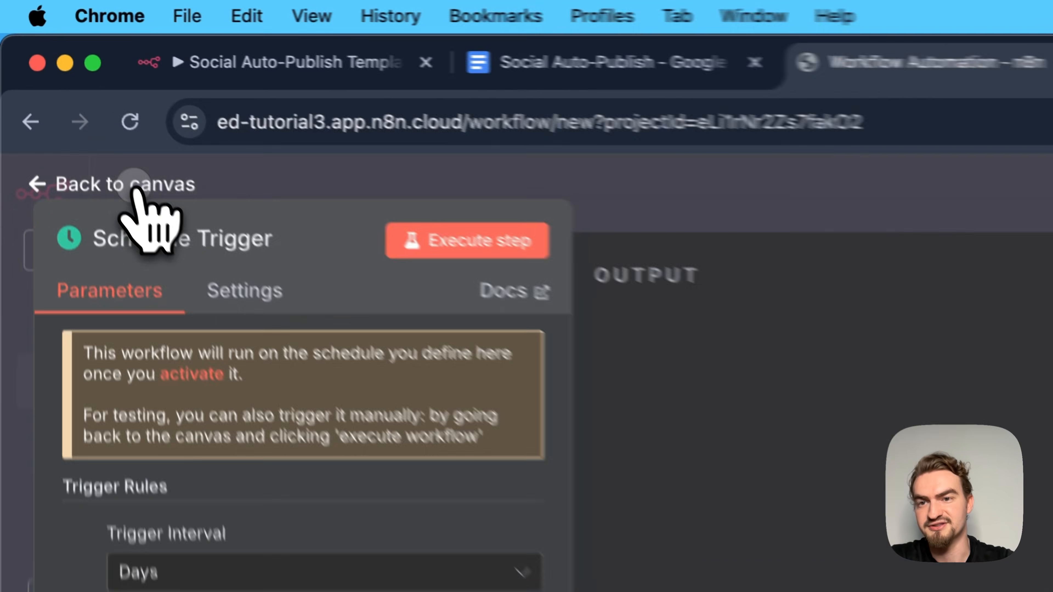
click(54, 74)
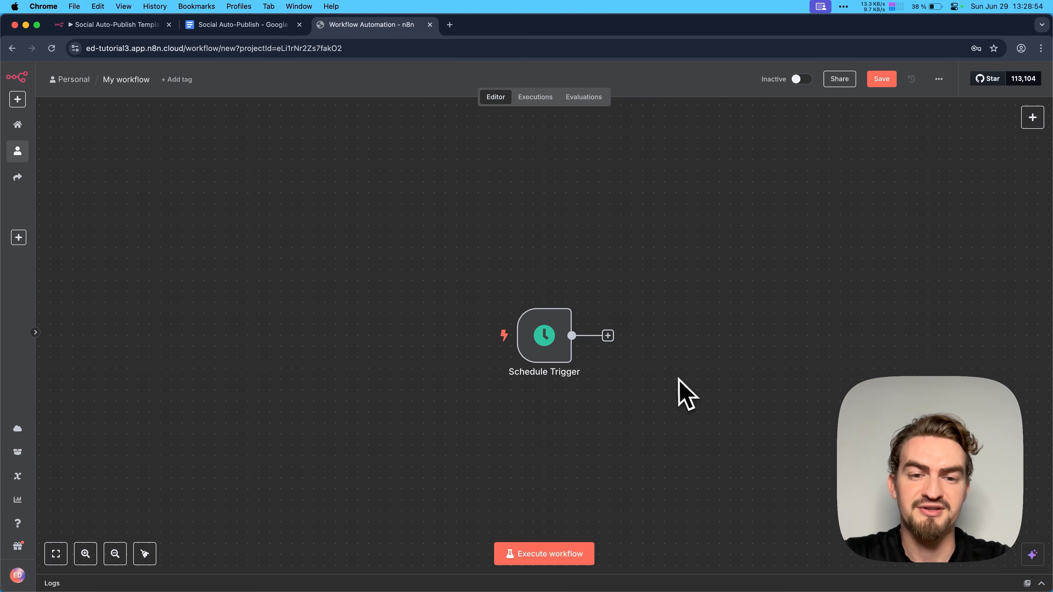
- Add a Google Sheets node with the Get row(s) in sheet action after the Schedule Trigger
mouse_move(611, 356)
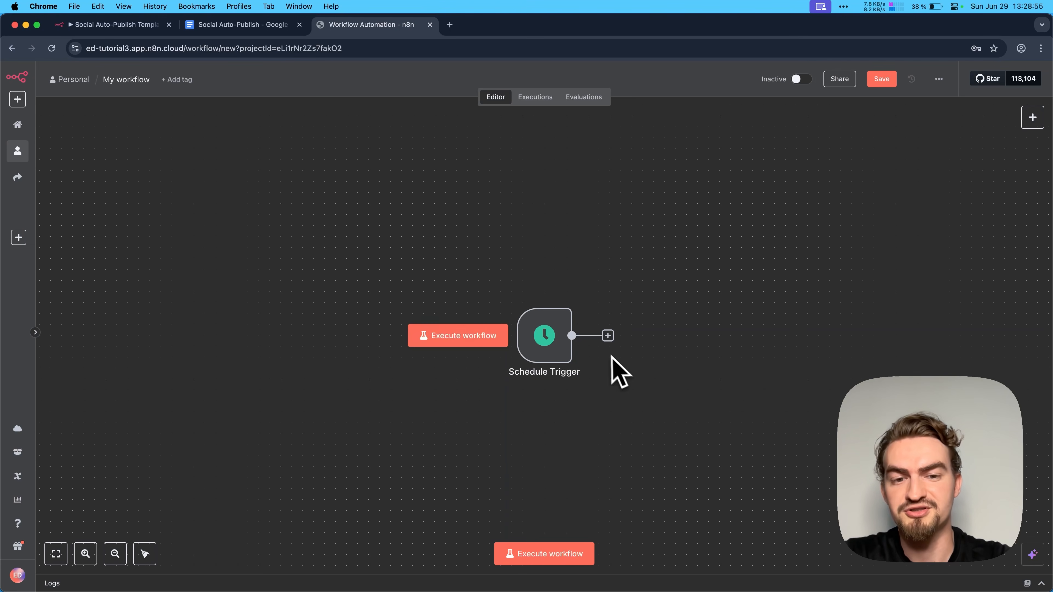
click(607, 337)
text(googl)
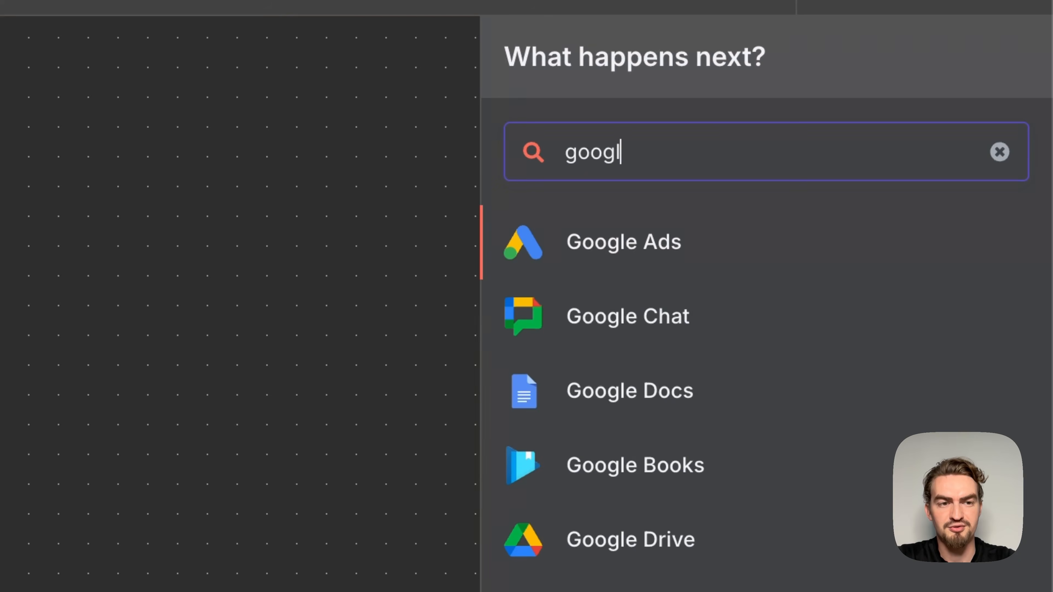
text(e shee)
click(593, 242)
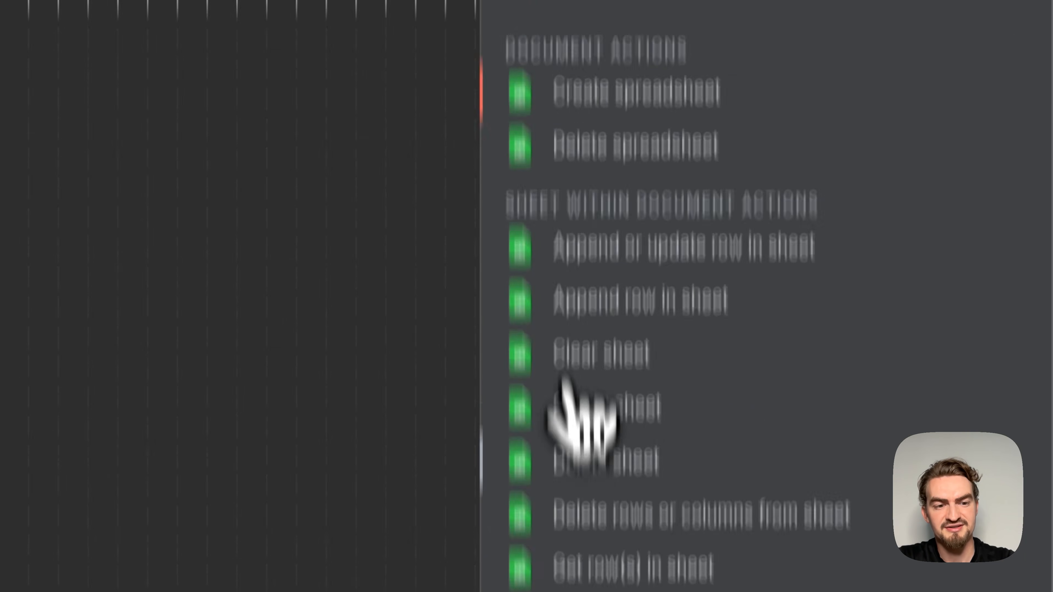
click(672, 336)
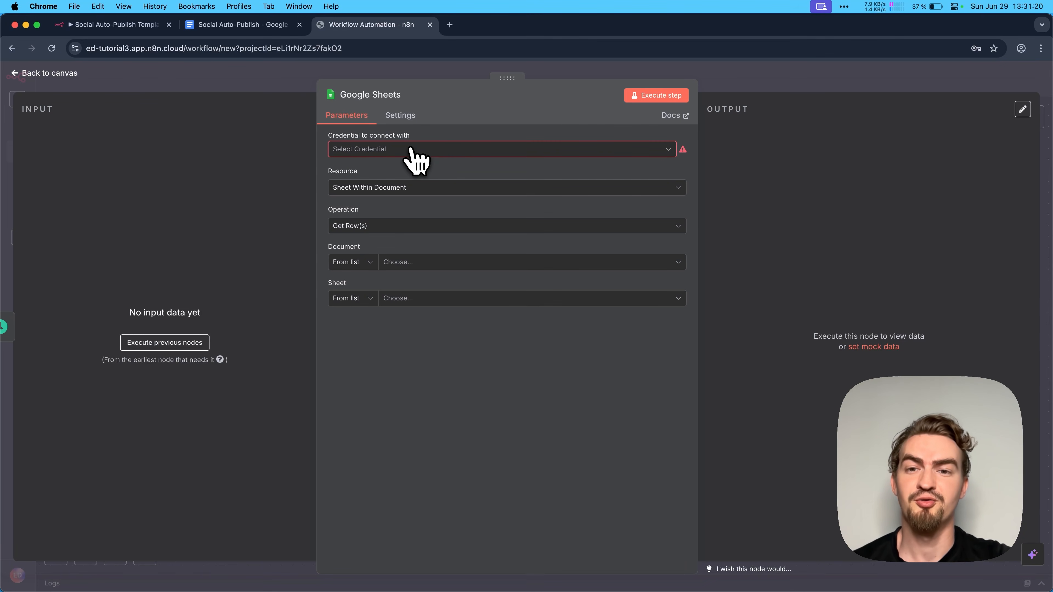
- Create a Google Sheets OAuth2 credential for the node by signing in with the Google account and granting n8n.cloud access
click(408, 150)
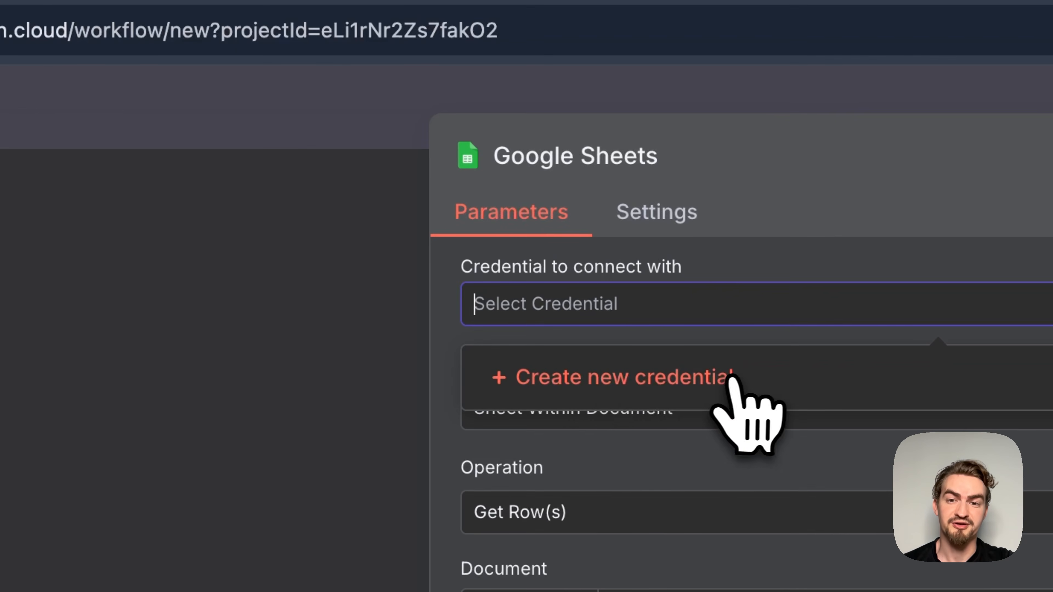
click(434, 178)
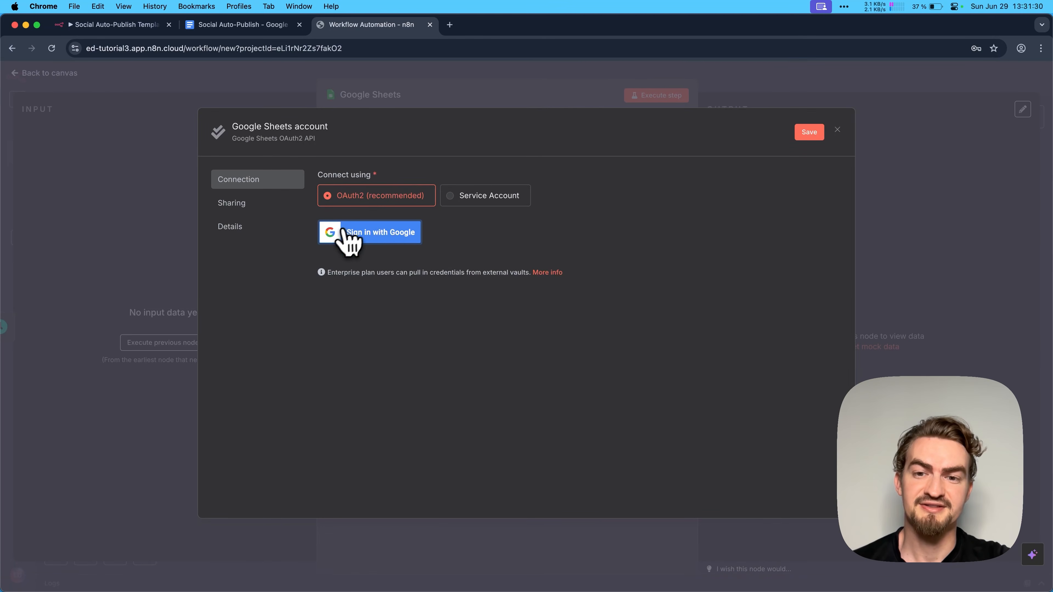
click(409, 234)
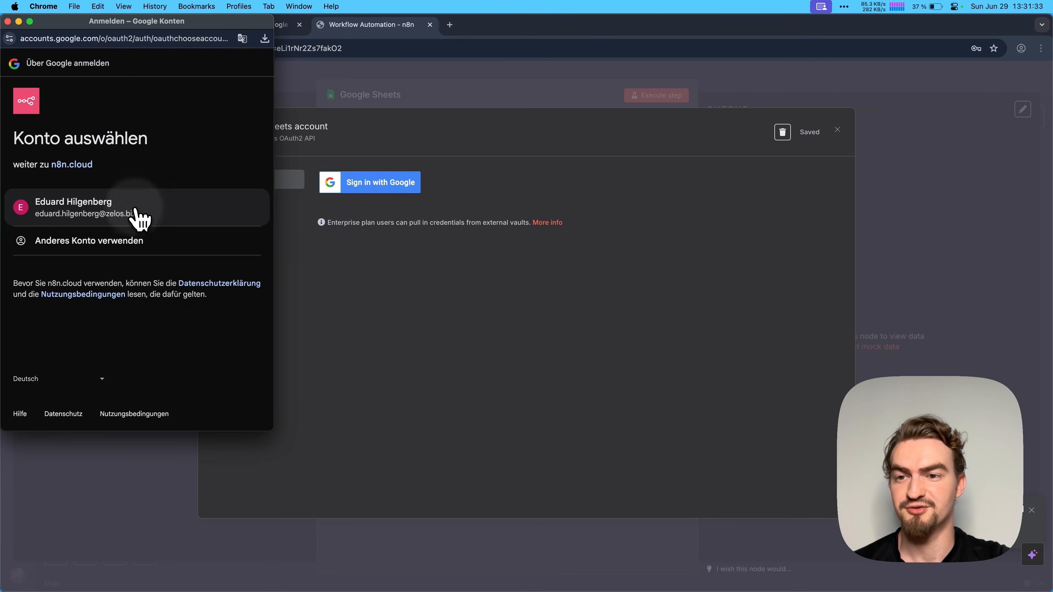
click(141, 220)
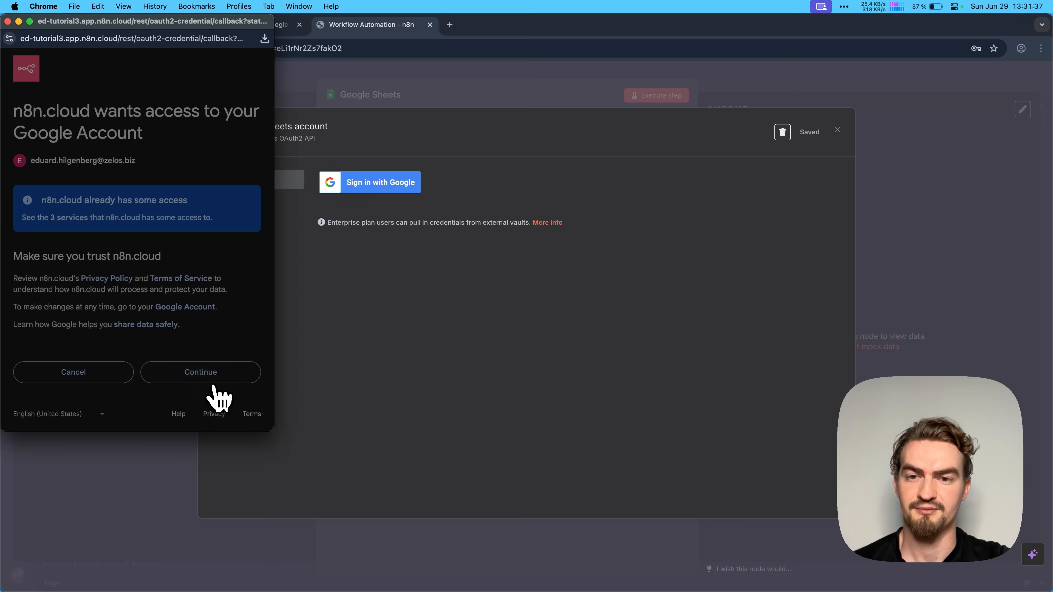
click(208, 380)
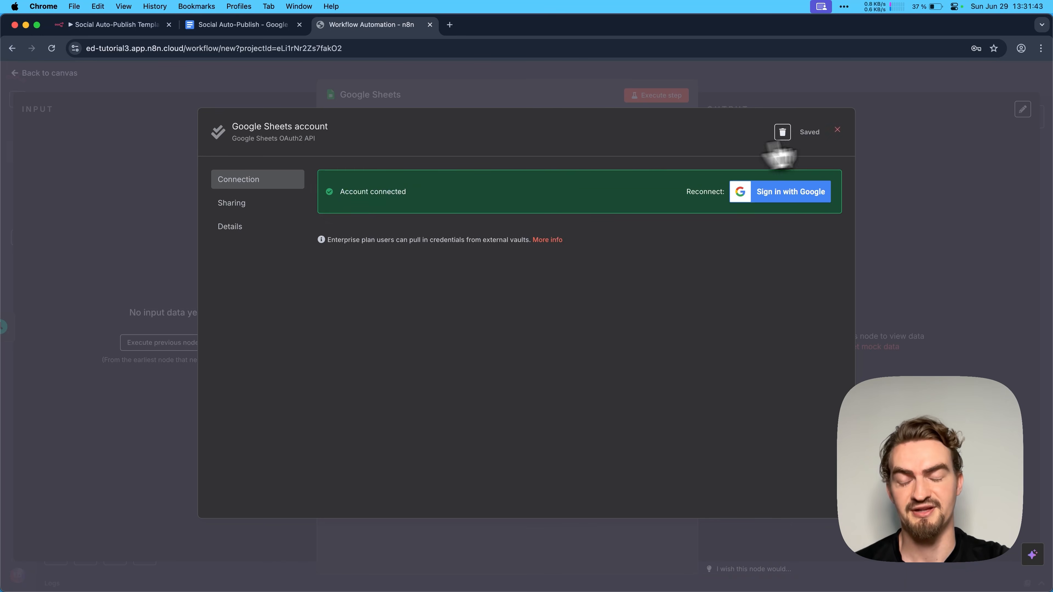
click(837, 131)
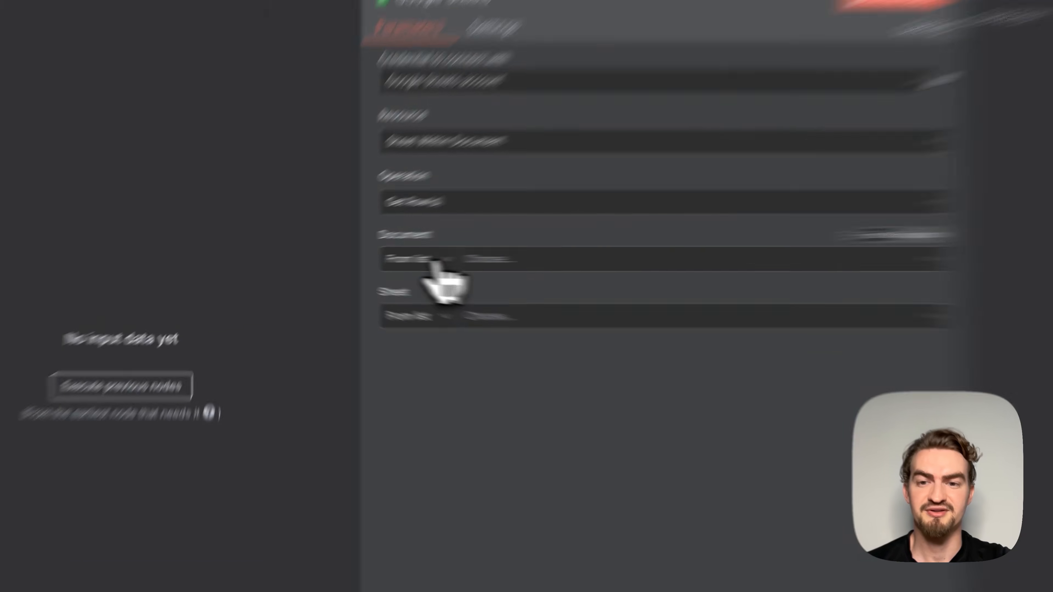
- Set the document selection to By URL and open the Google Sheets template linked in the Social Auto-Publish document
click(363, 262)
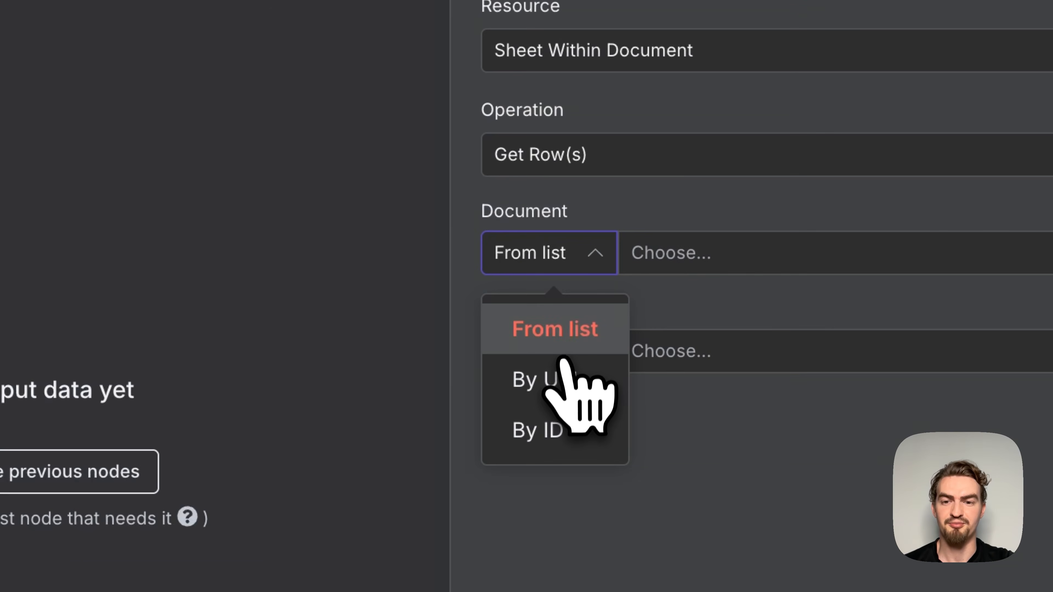
click(361, 305)
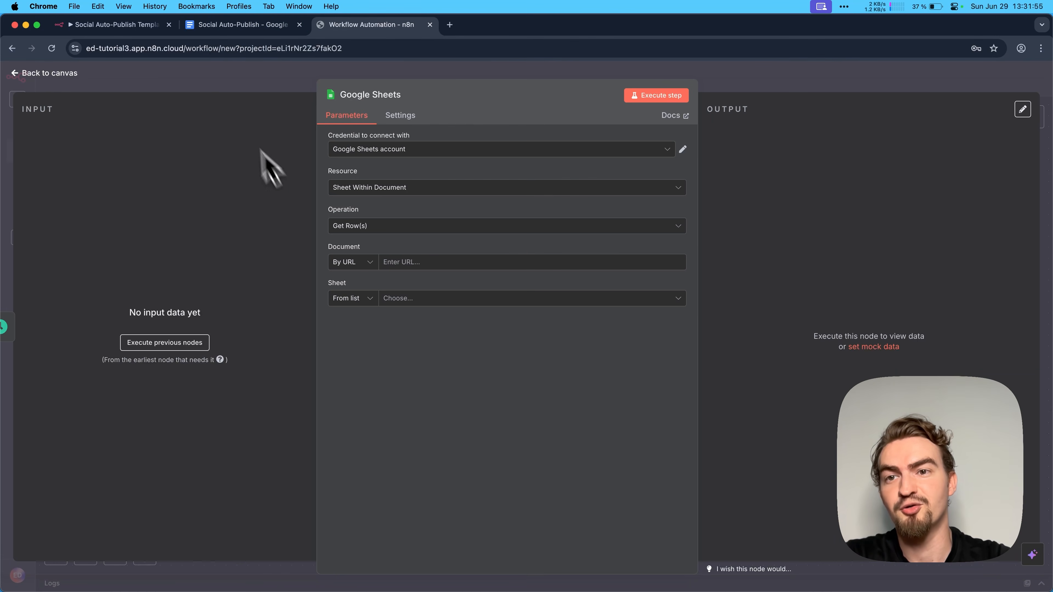
click(212, 28)
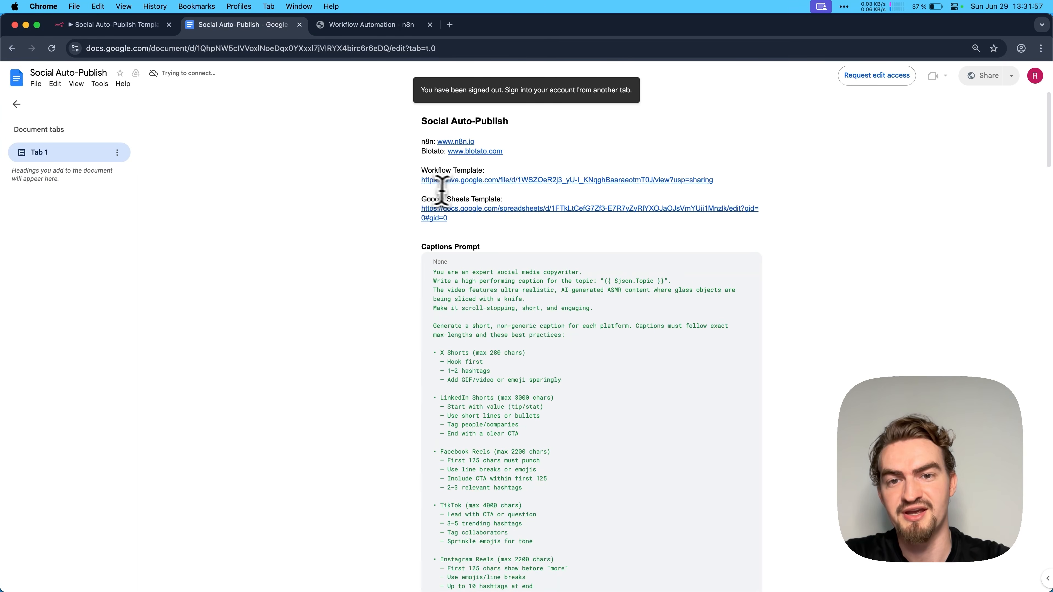
click(478, 210)
click(483, 232)
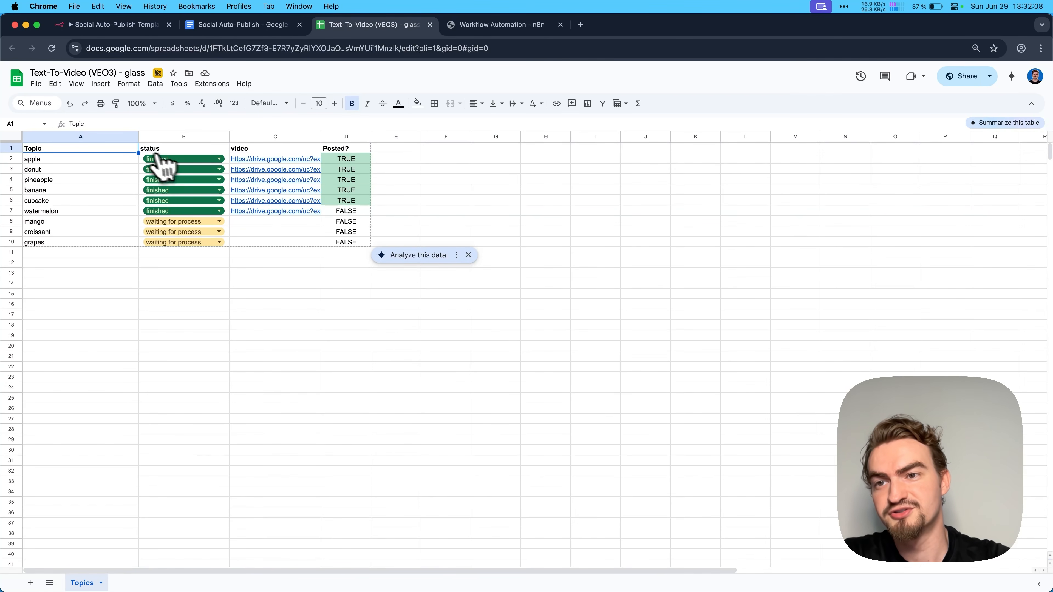
- Make a personal copy of the Text-To-Video (VEO3) - glass template spreadsheet
click(36, 85)
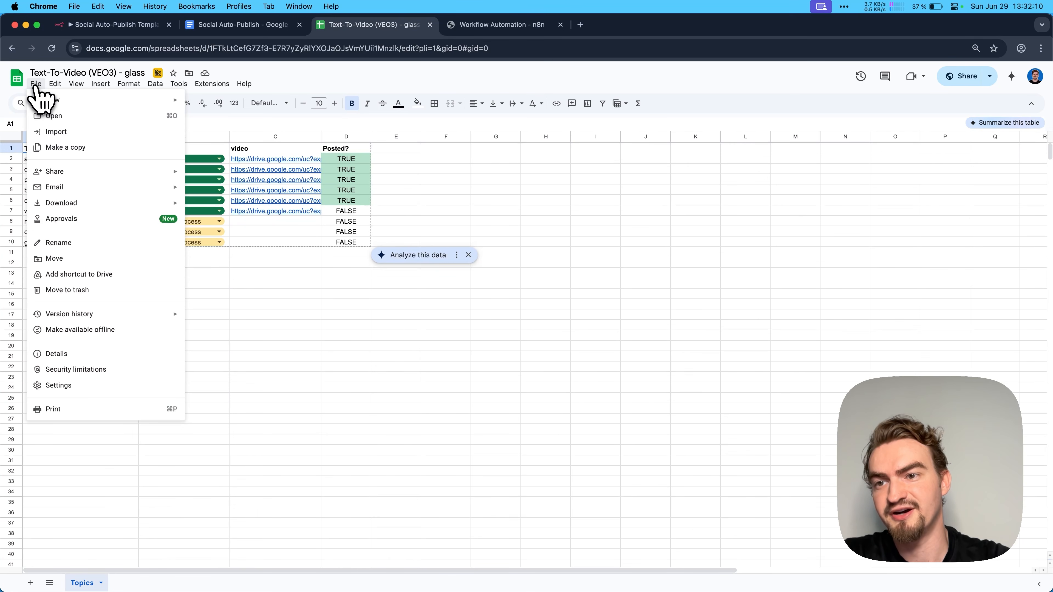
click(66, 147)
click(588, 427)
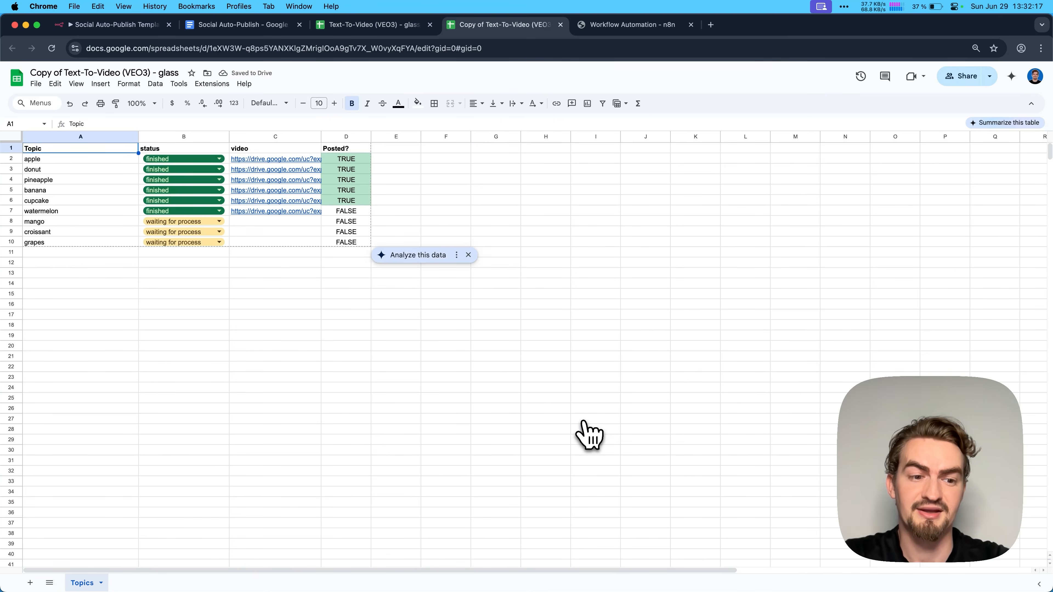
- Use the copied spreadsheet's URL as the Google Sheets node's document and choose the Topics sheet
click(400, 48)
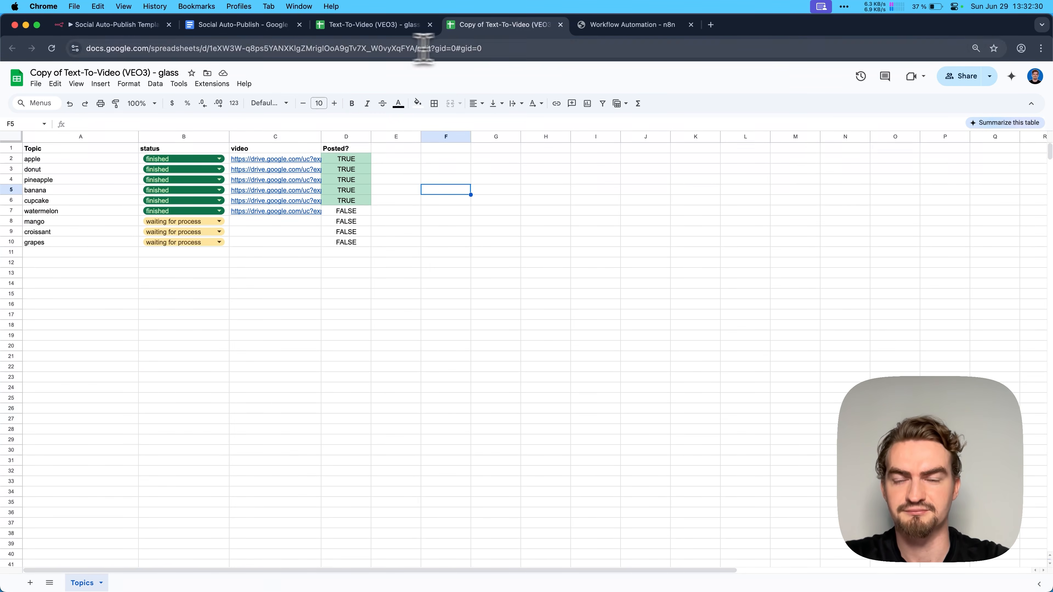
click(427, 49)
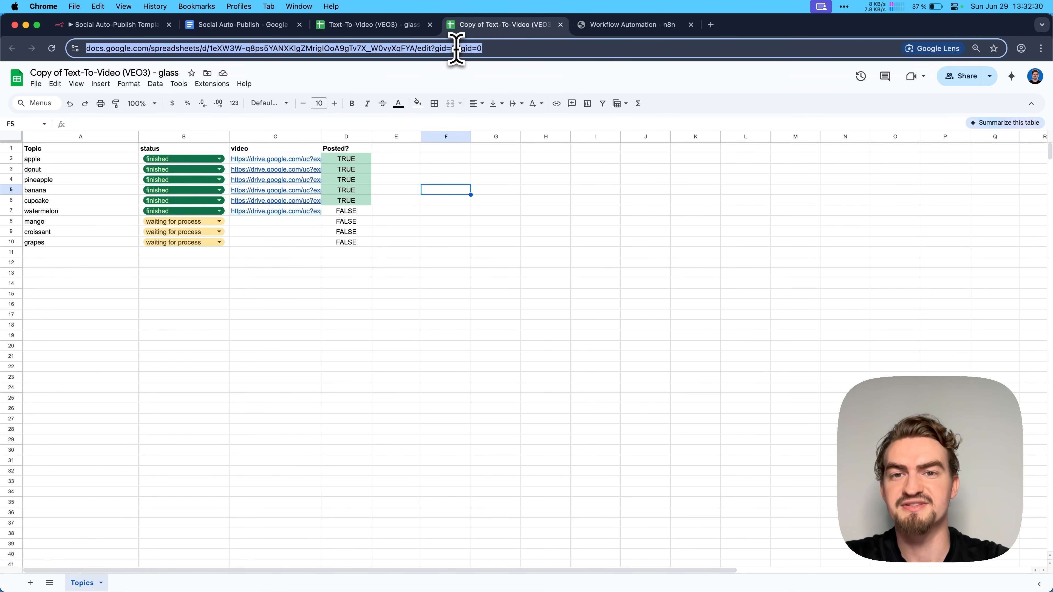
key(super+c)
click(613, 26)
click(408, 262)
key(super+v)
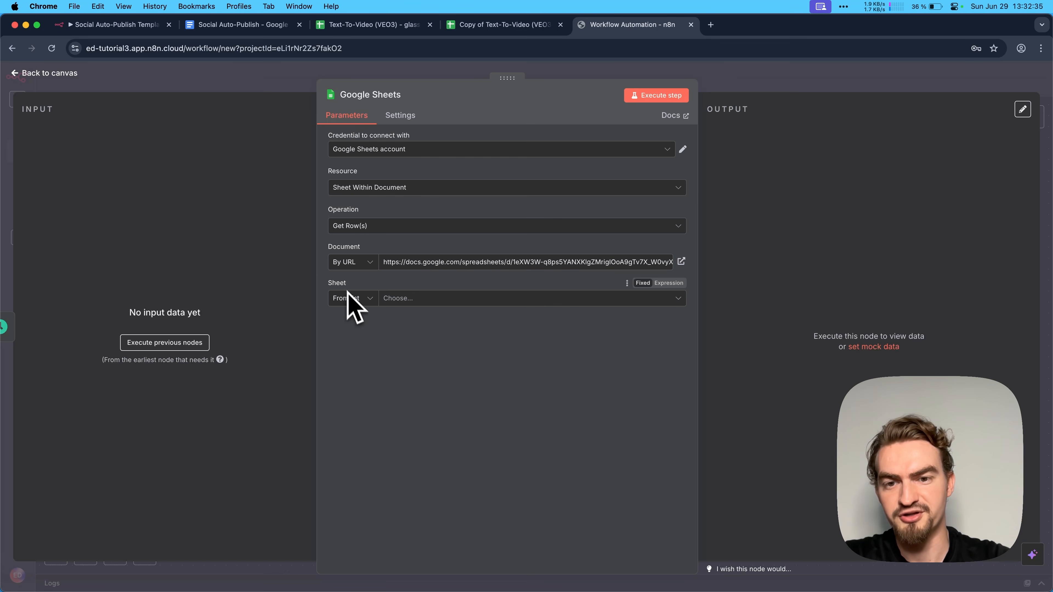
click(435, 299)
click(390, 325)
- Return to the copied spreadsheet and check the watermelon row's status and Posted? value
click(505, 26)
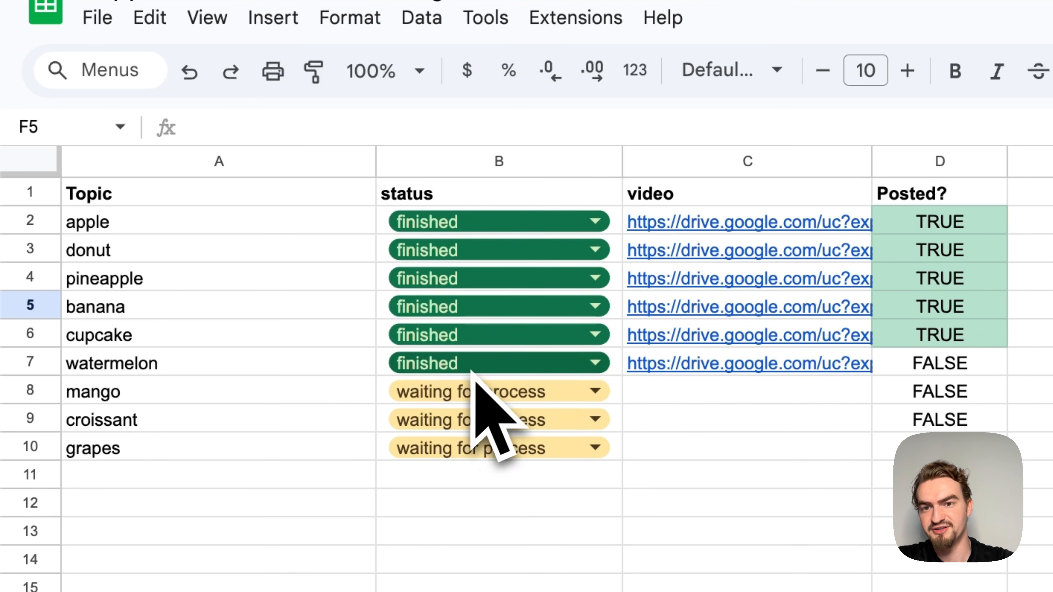
click(913, 375)
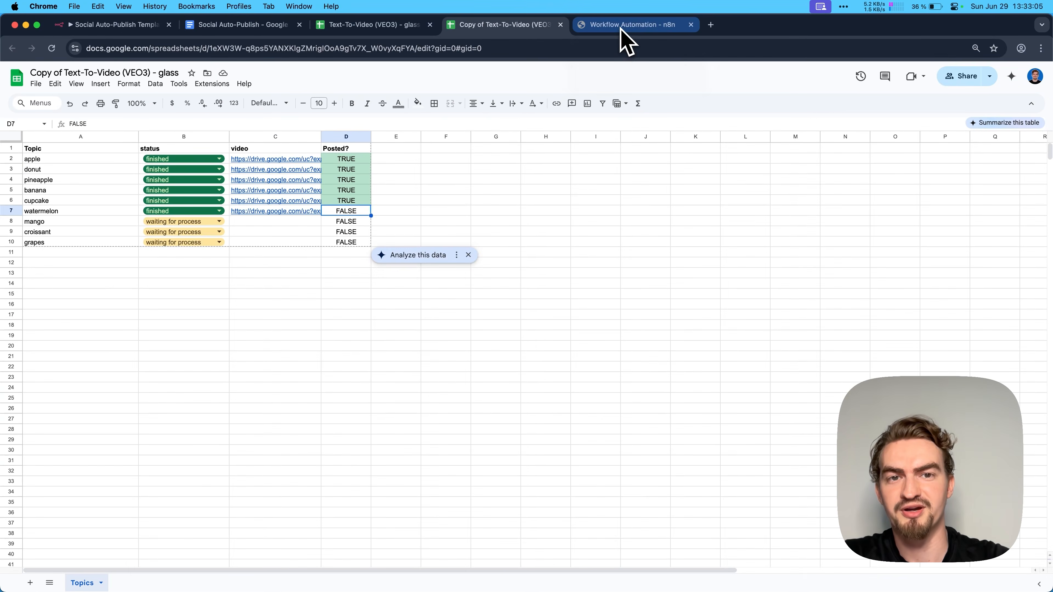
- Back in n8n, add a filter to the Google Sheets node matching the status column to the value finished
click(622, 26)
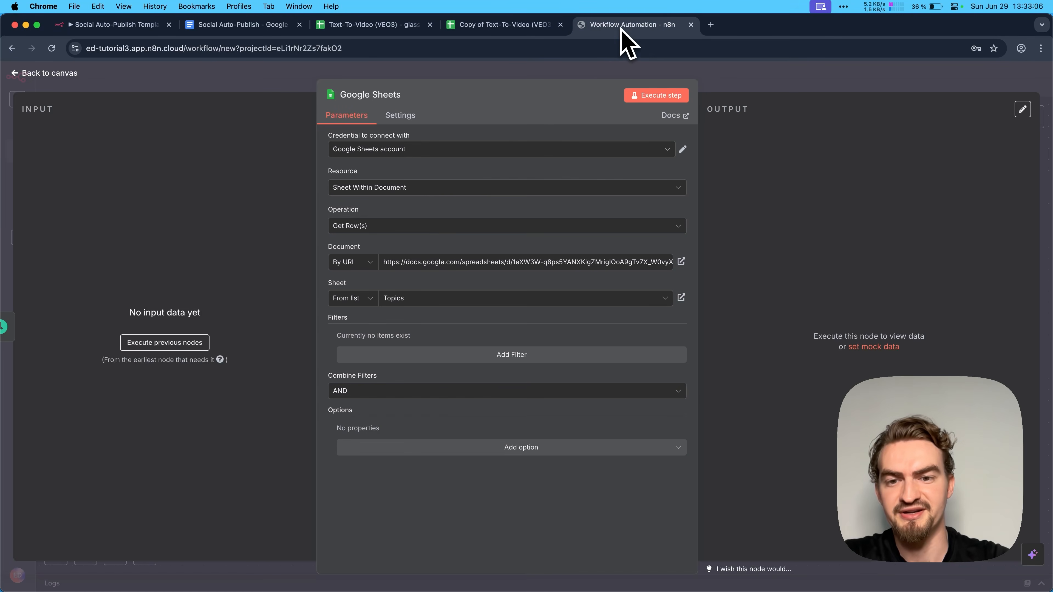
click(511, 357)
click(397, 353)
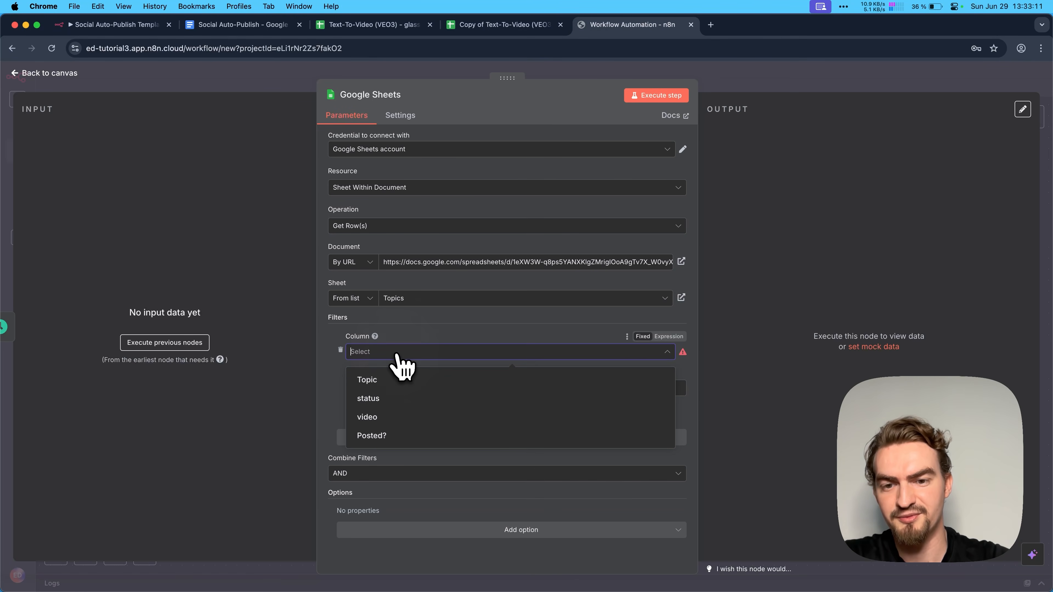
click(396, 399)
click(384, 387)
text(fo)
key(BackSpace)
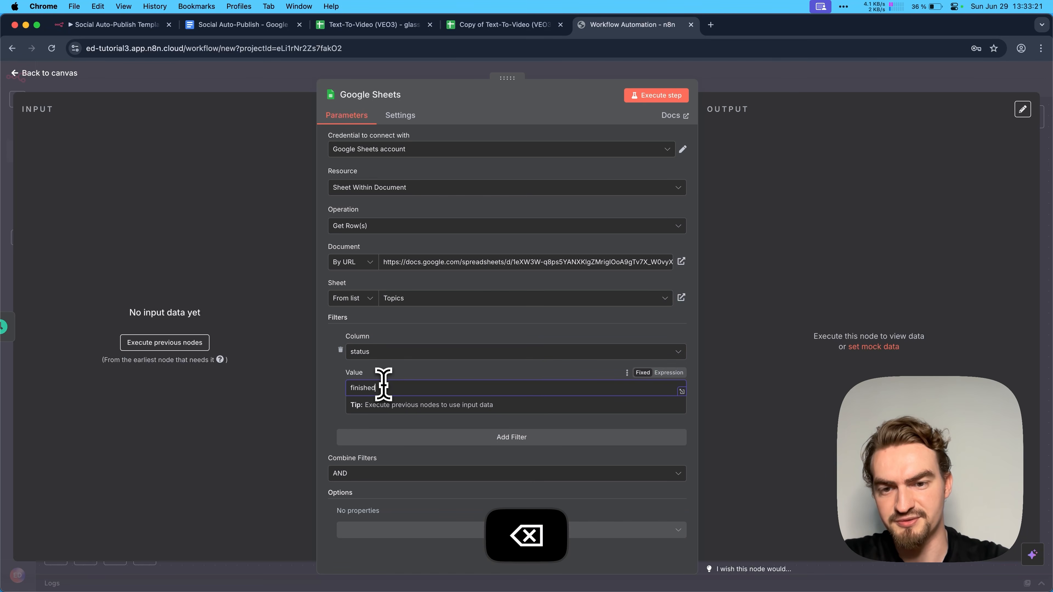
click(377, 368)
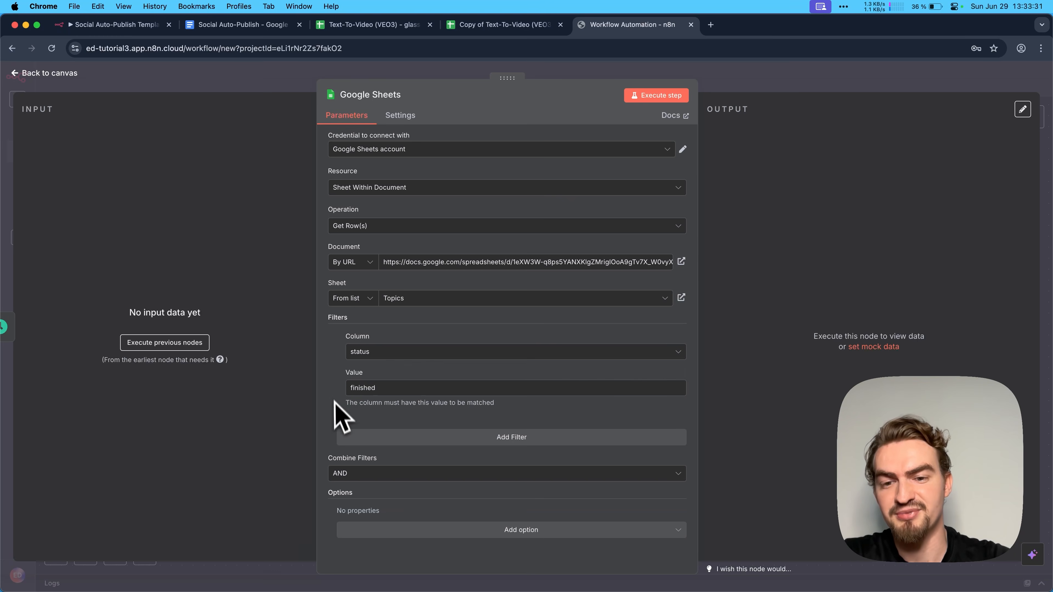
- Add a second filter matching the Posted? column to the value false
click(528, 438)
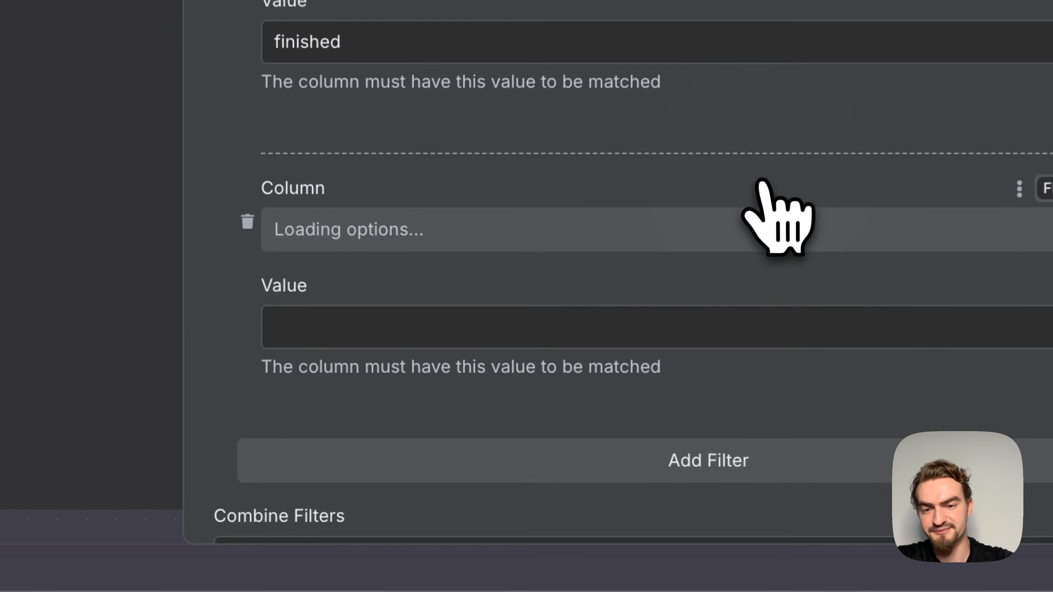
click(427, 456)
click(385, 456)
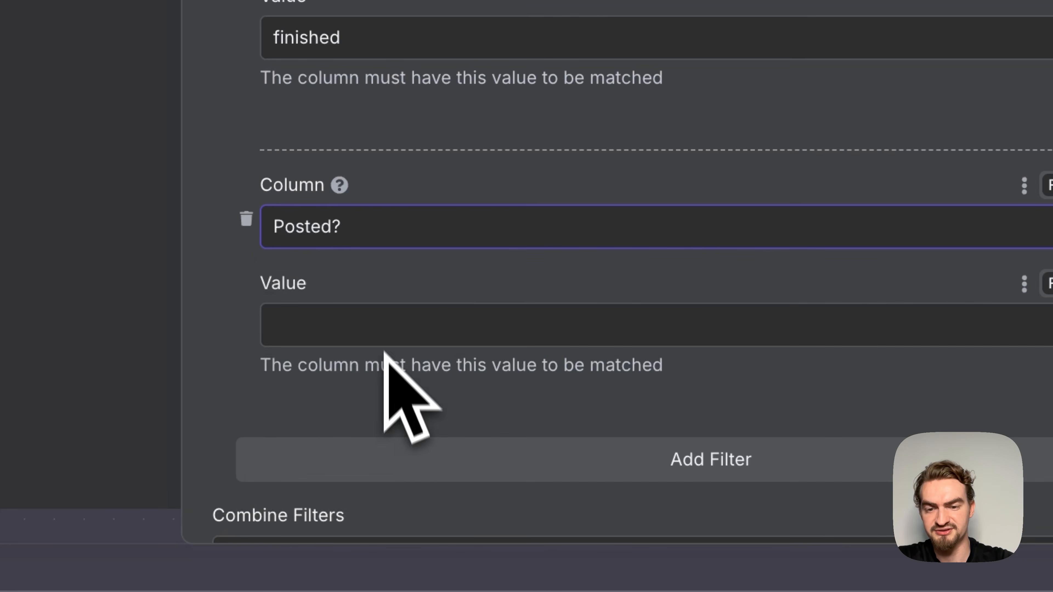
click(382, 328)
text(false)
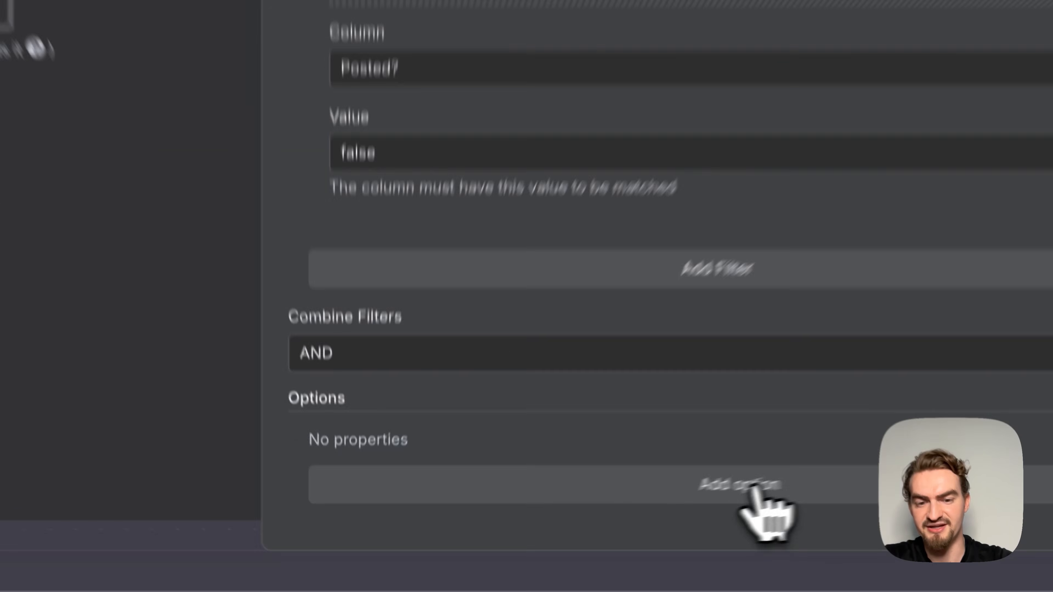
- Add the Return only First Matching Row option, execute the Google Sheets step, and compare the returned row with the copied spreadsheet
click(525, 547)
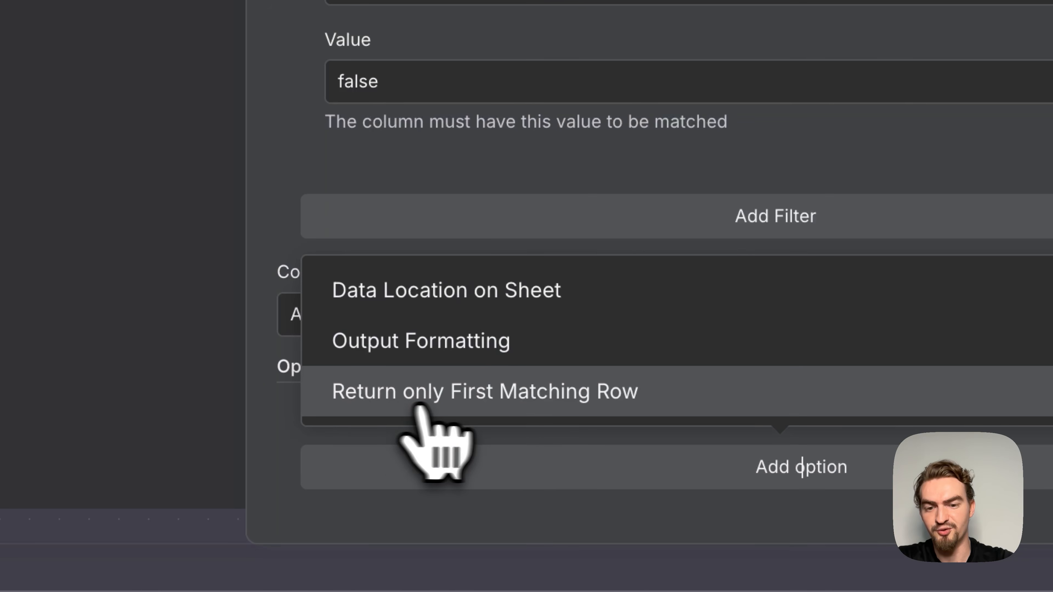
click(632, 399)
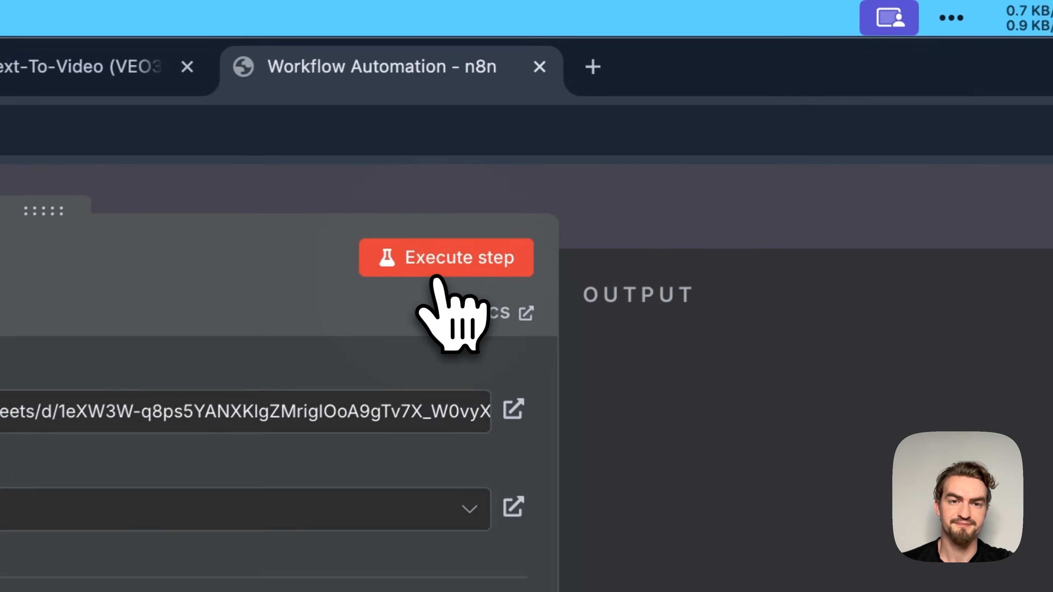
click(655, 98)
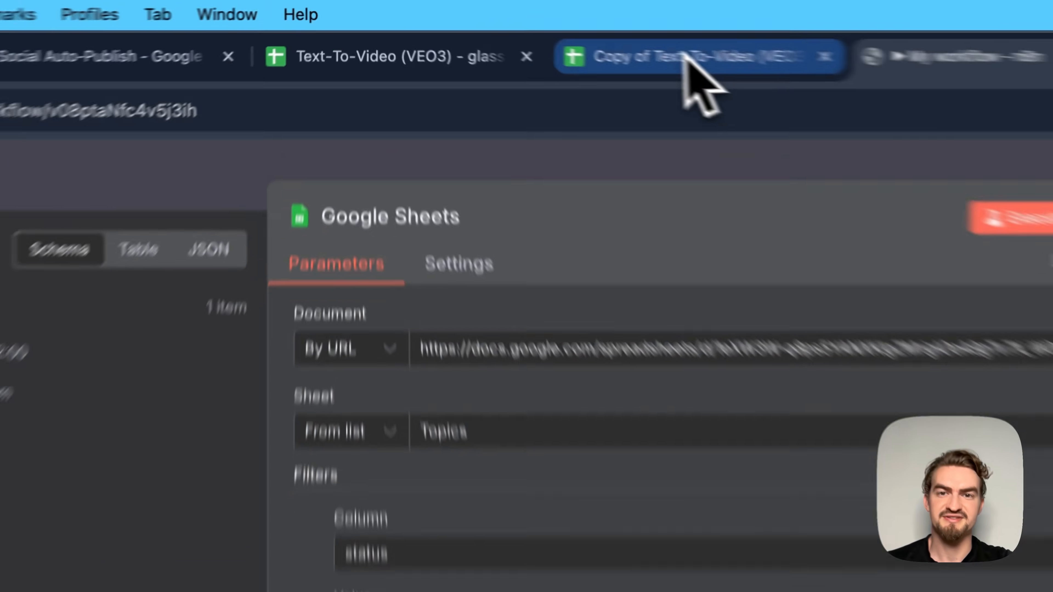
click(519, 25)
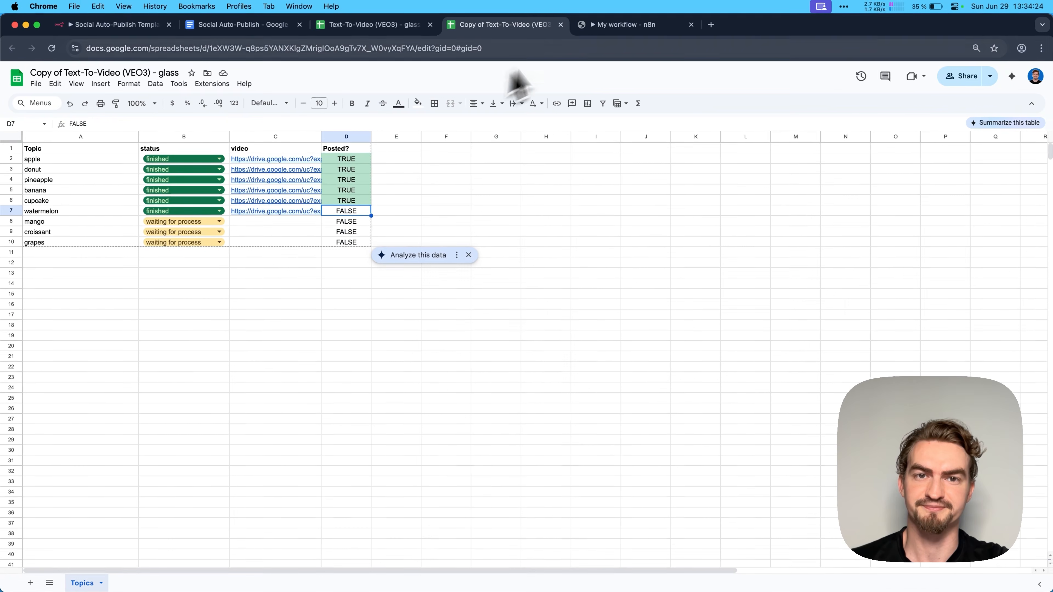
- Back in n8n, rename the Google Sheets node to Get Content and return to the workflow canvas
click(601, 27)
click(392, 95)
key(super+v)
click(445, 91)
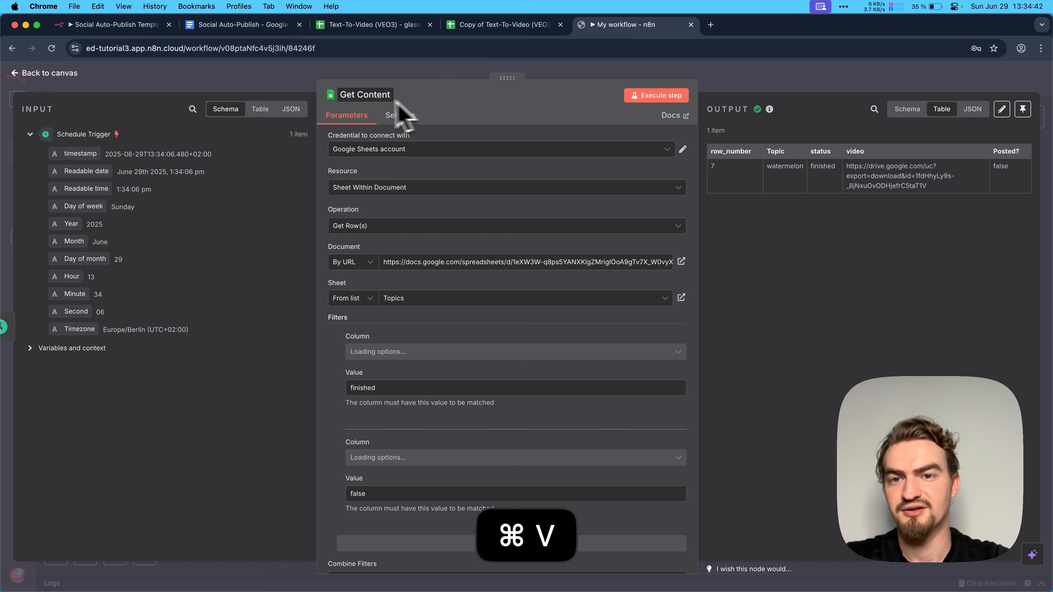
click(81, 79)
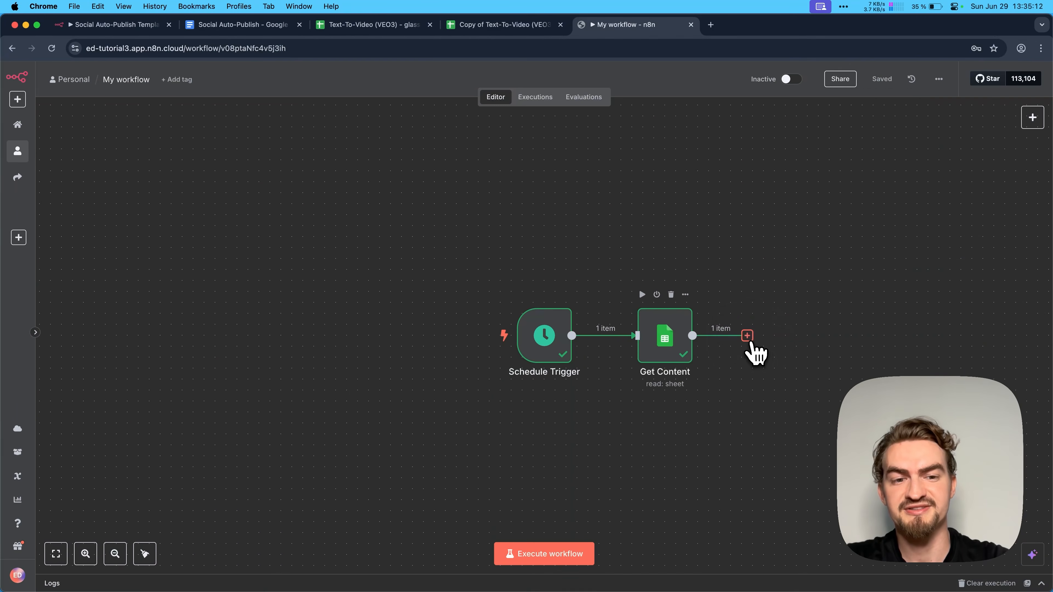
- Add an OpenAI node with the Message a model action after the Get Content node
click(747, 335)
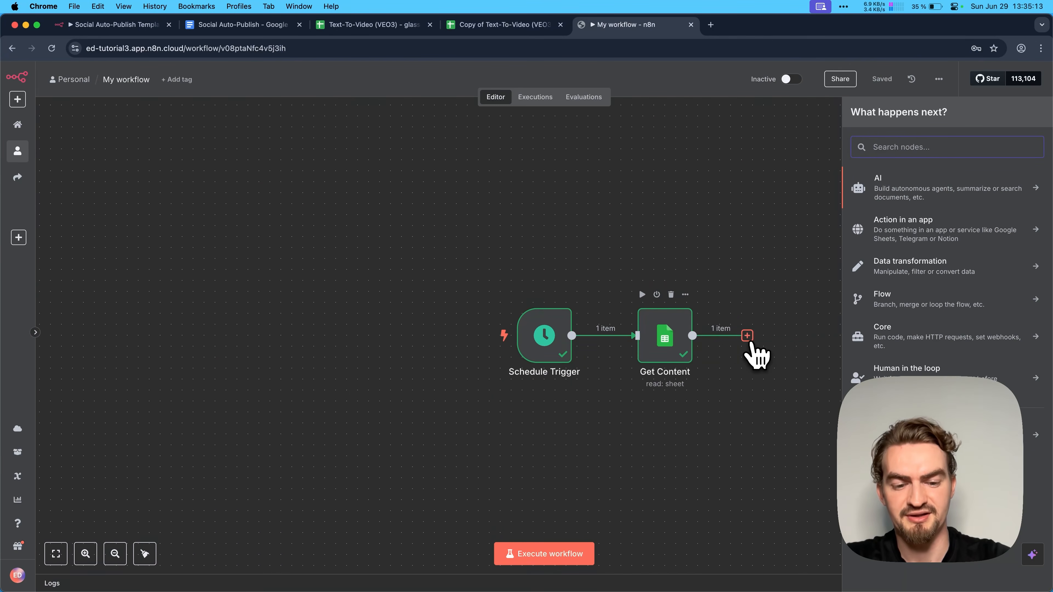
text(openai)
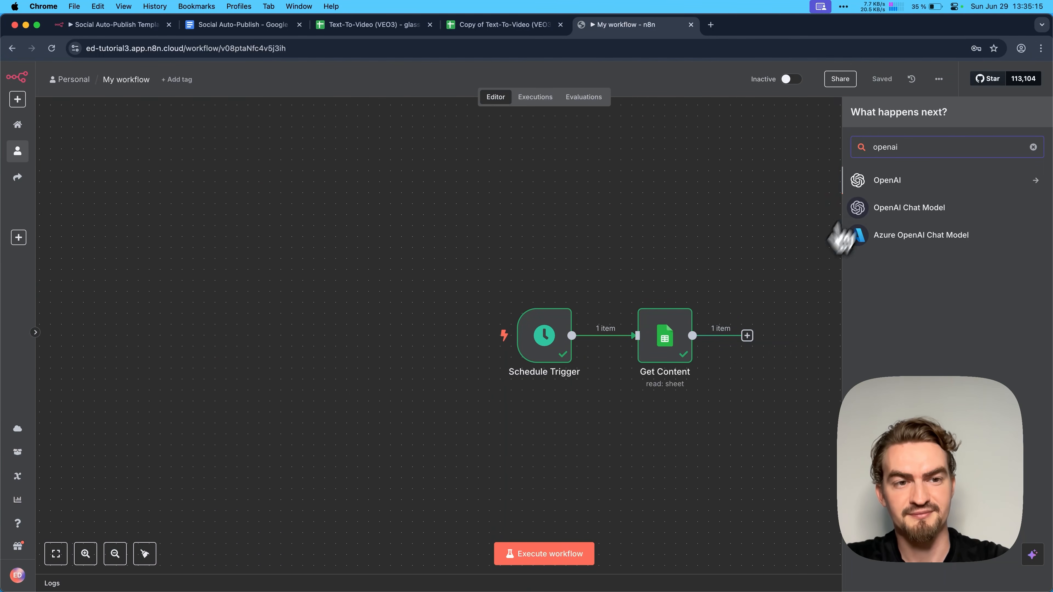
click(904, 182)
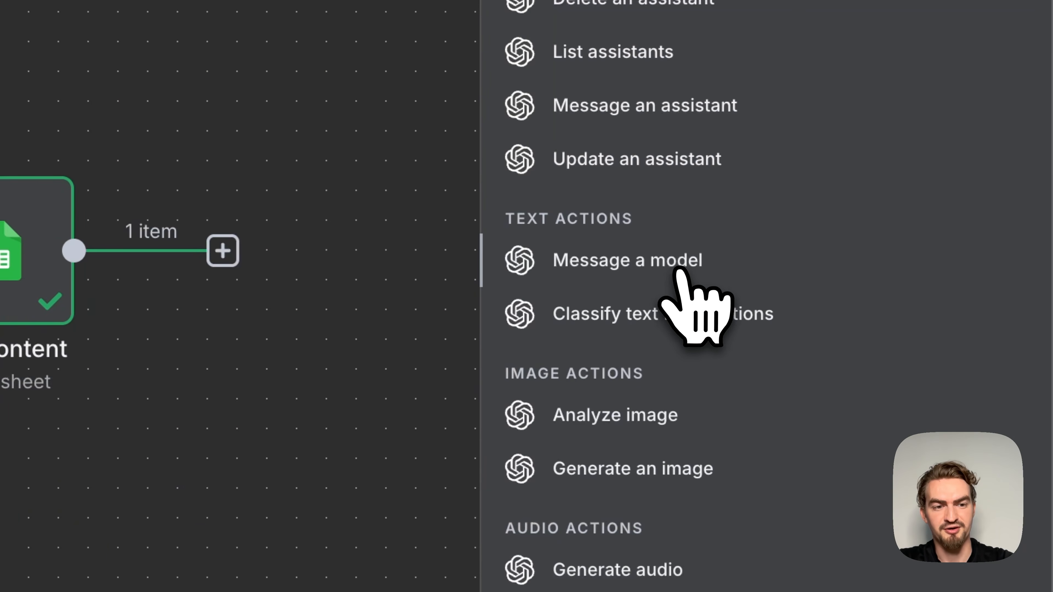
click(672, 273)
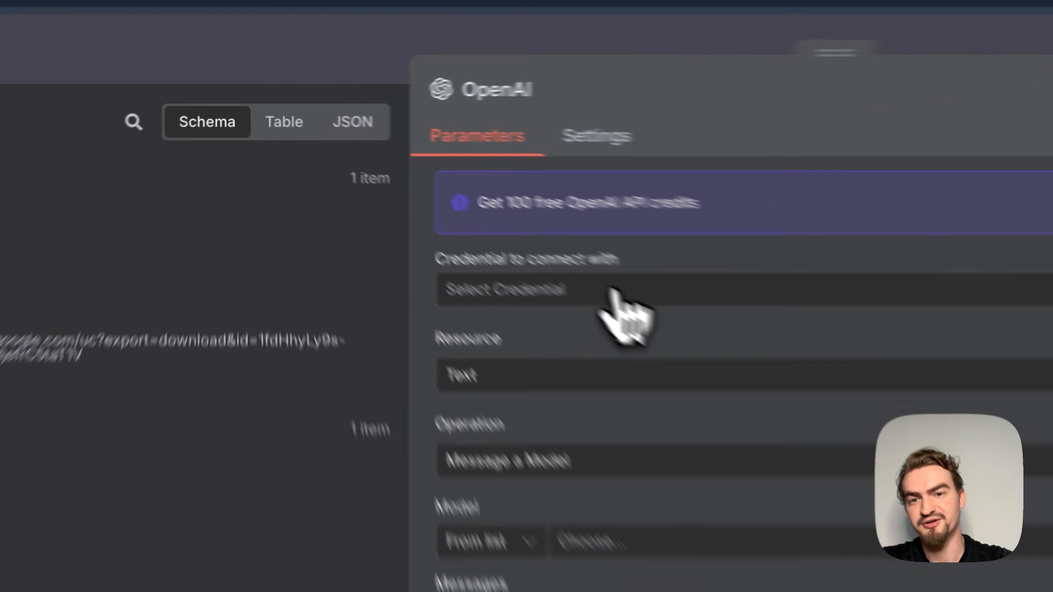
- Start creating a new OpenAI credential for the OpenAI node
click(345, 184)
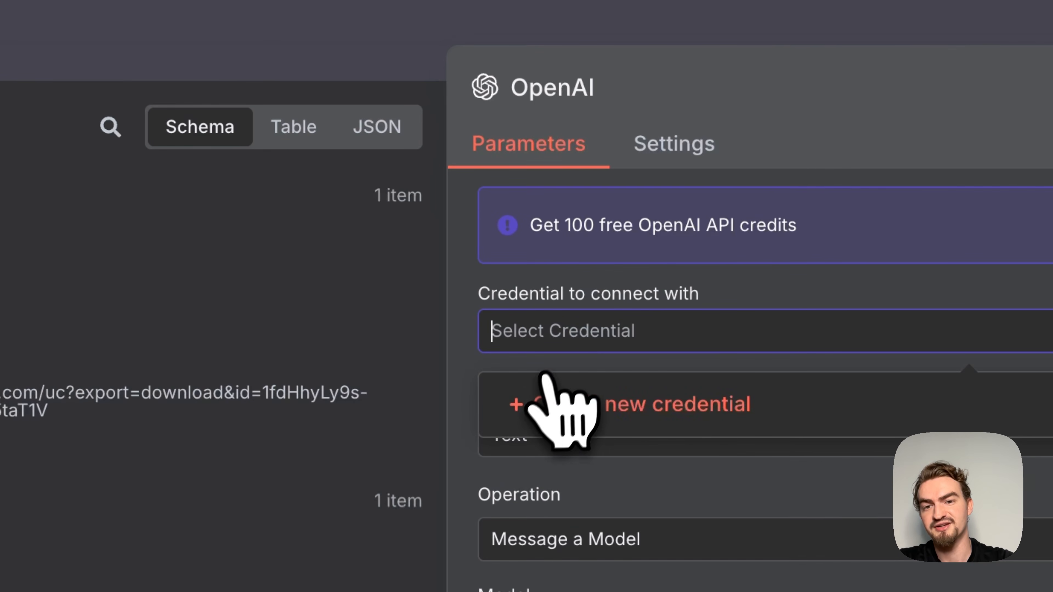
click(730, 410)
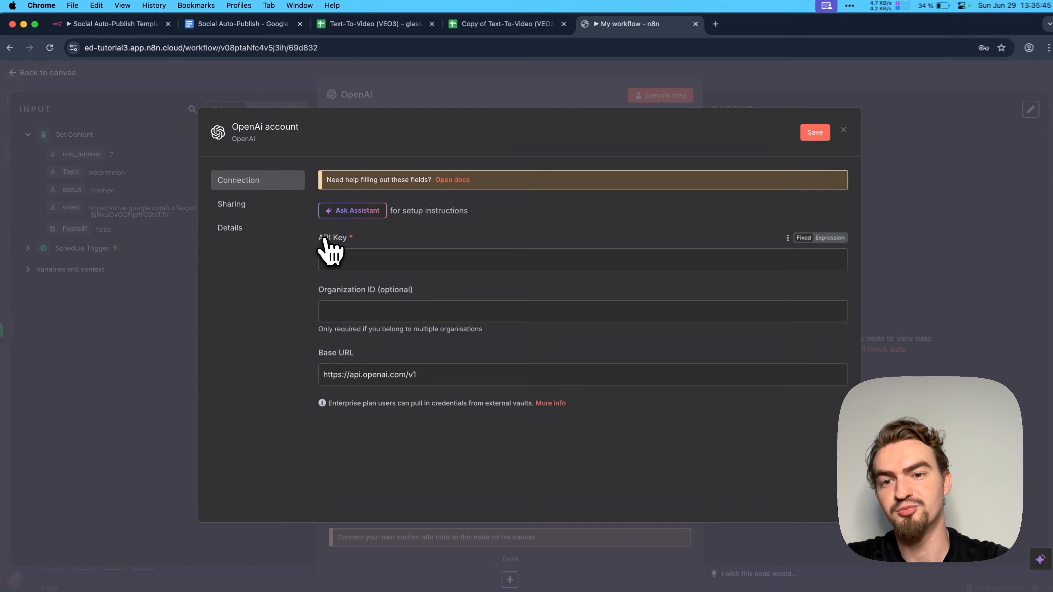
key(super+w)
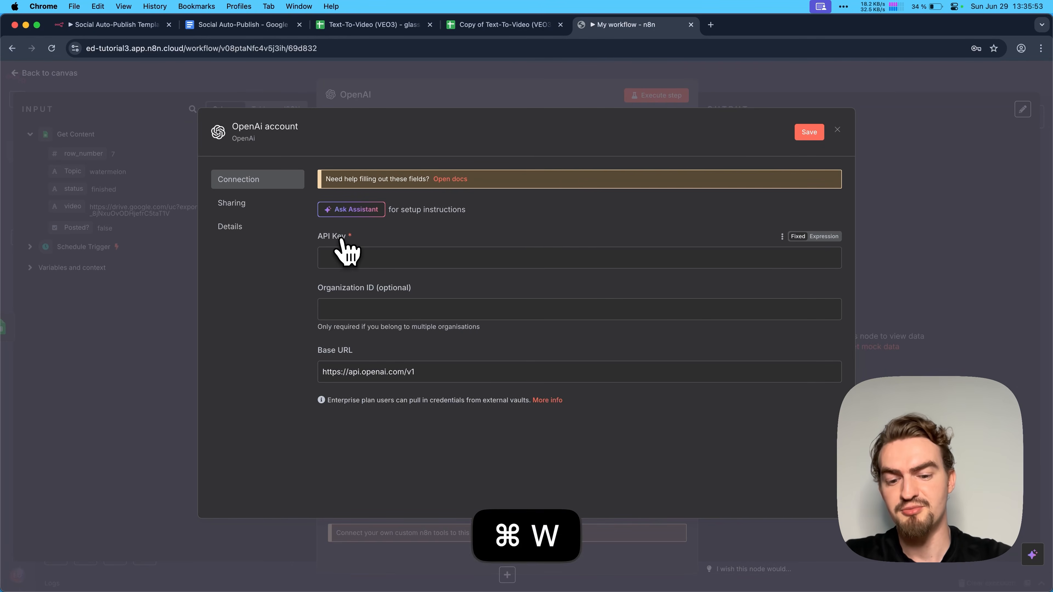
- Open platform.openai.com in a new browser tab and log in to the OpenAI Platform
key(super+t)
text(platform.)
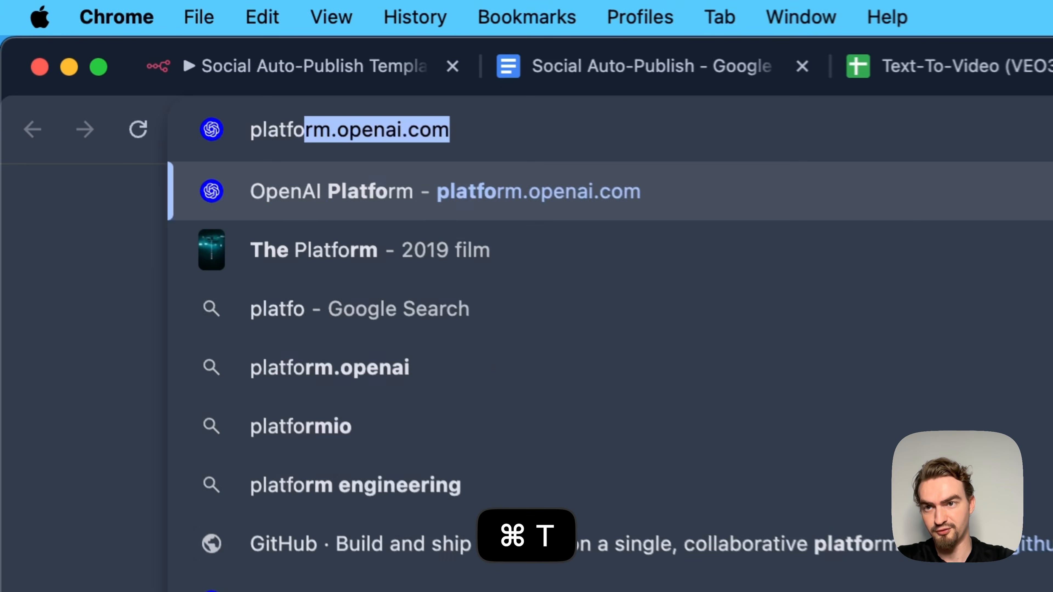
text(openai.com)
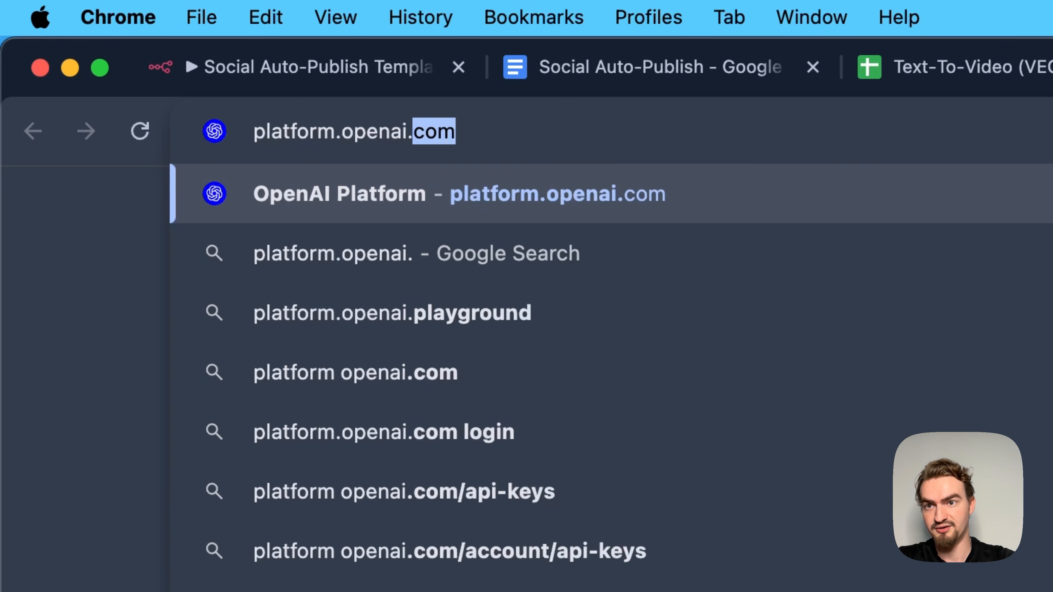
key(Return)
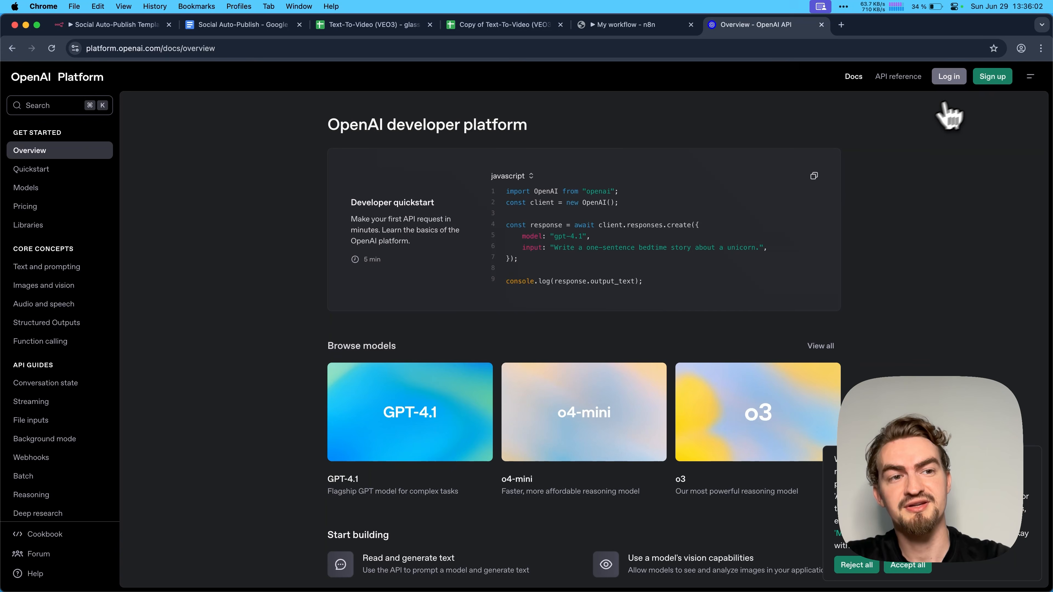
click(948, 76)
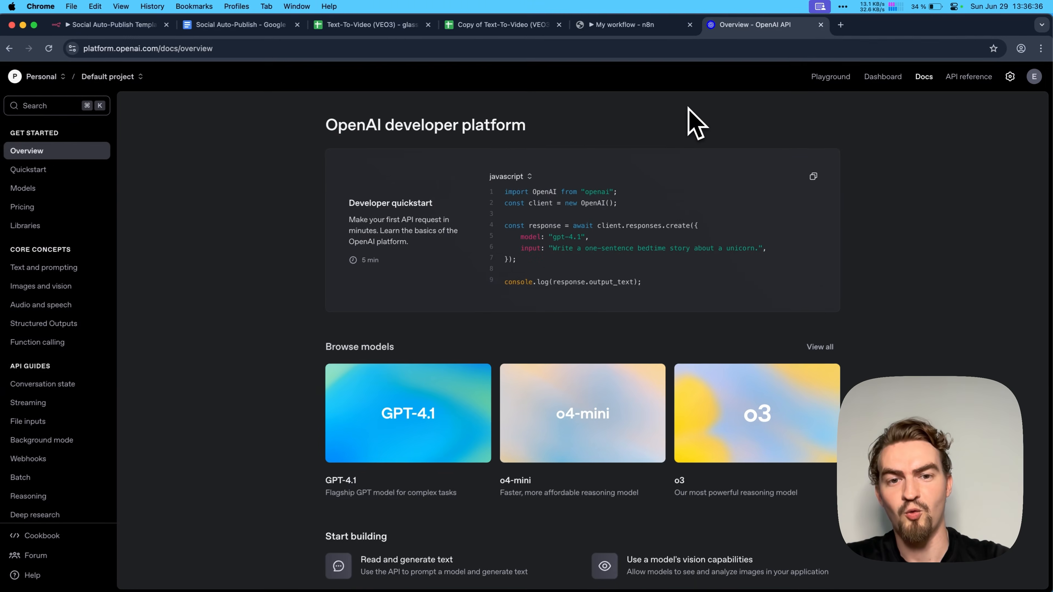
- Create a new organization secret key named n8n in the Default project and copy the generated key
click(1011, 76)
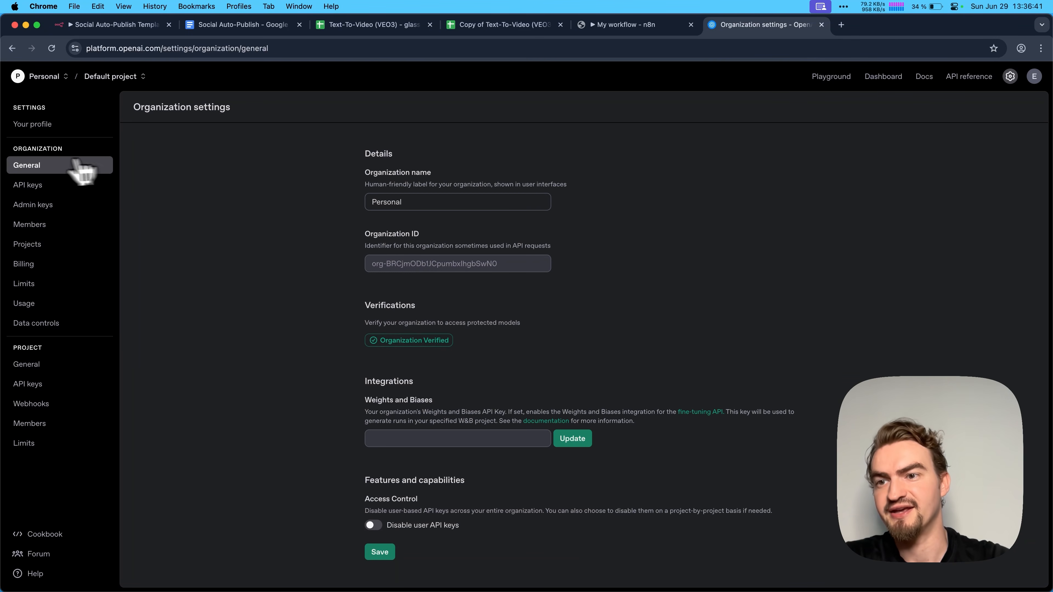
click(33, 187)
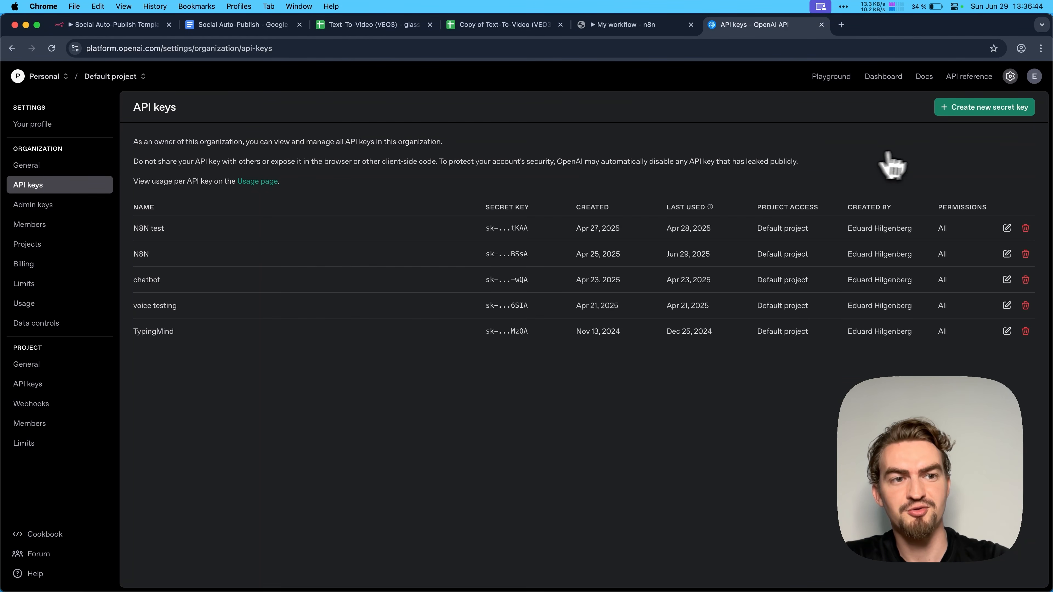
click(987, 109)
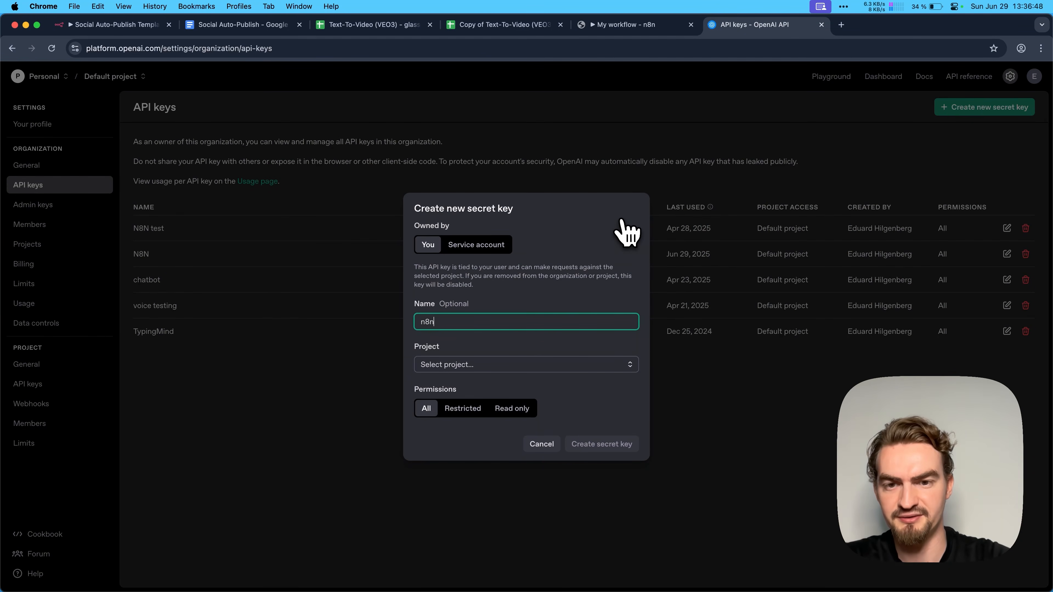
click(448, 365)
click(448, 388)
click(613, 451)
click(612, 337)
- Return to n8n, paste the API key into the OpenAI credential and save it
click(625, 26)
click(388, 257)
key(super+v)
click(809, 133)
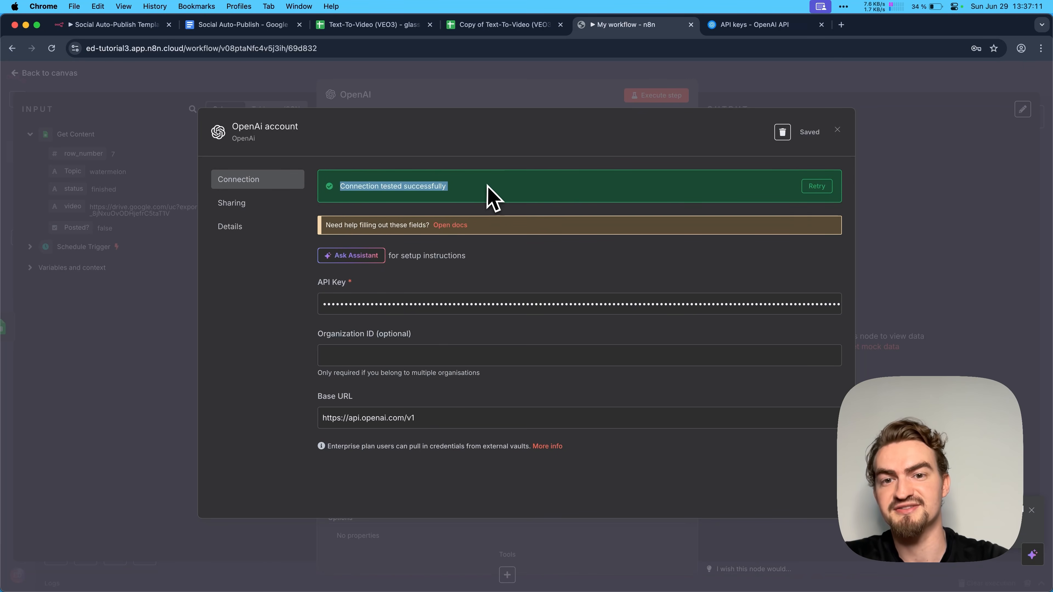
click(487, 195)
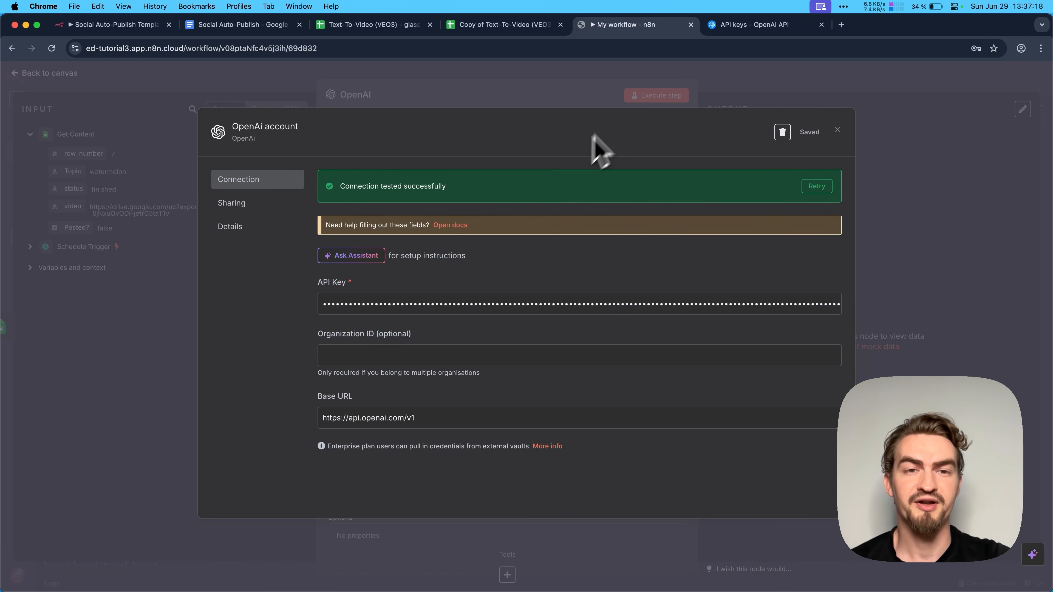
- Dismiss the generated-key dialog on the OpenAI Platform and close the saved OpenAI credential in n8n
click(752, 28)
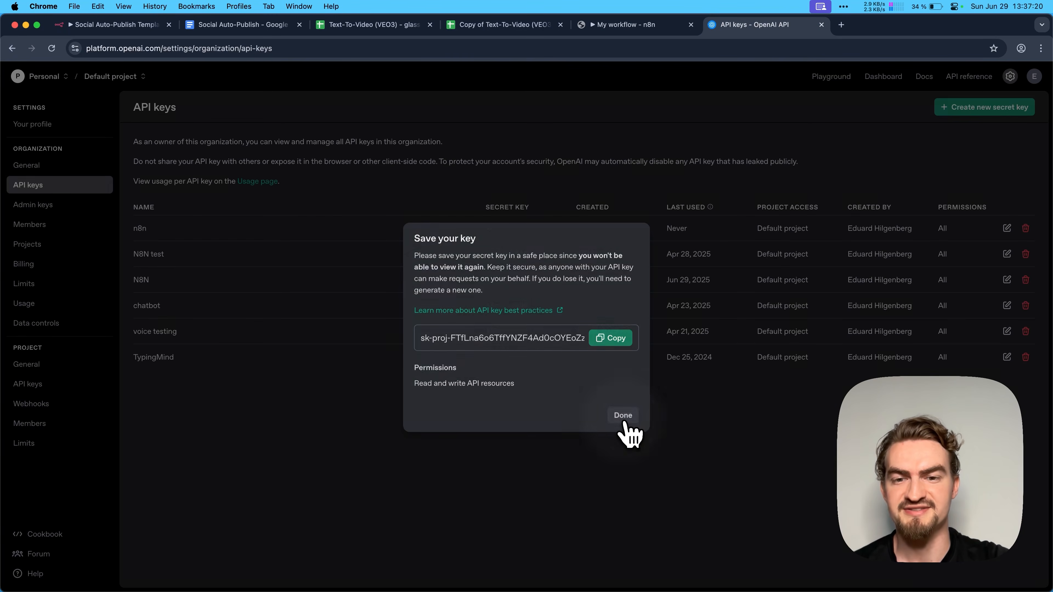
click(623, 417)
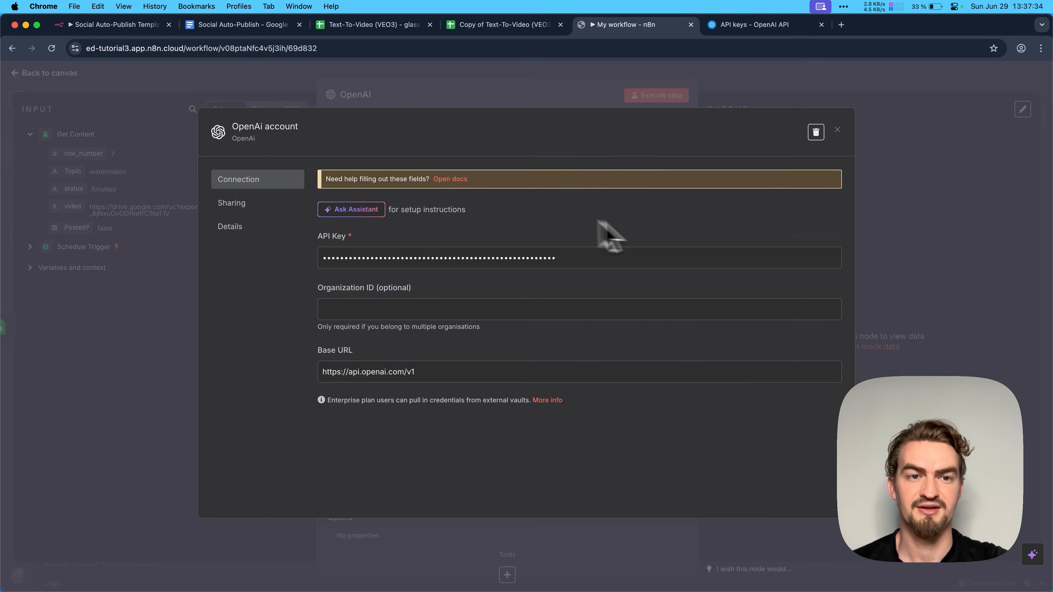
click(835, 131)
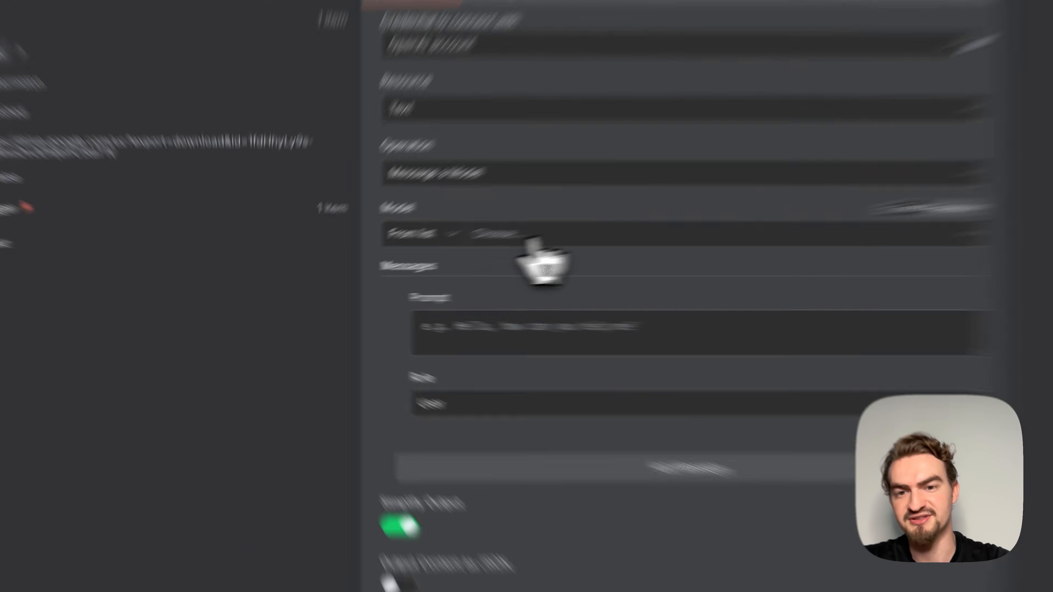
- Set the OpenAI node's model to GPT-4O
click(421, 264)
text(4o)
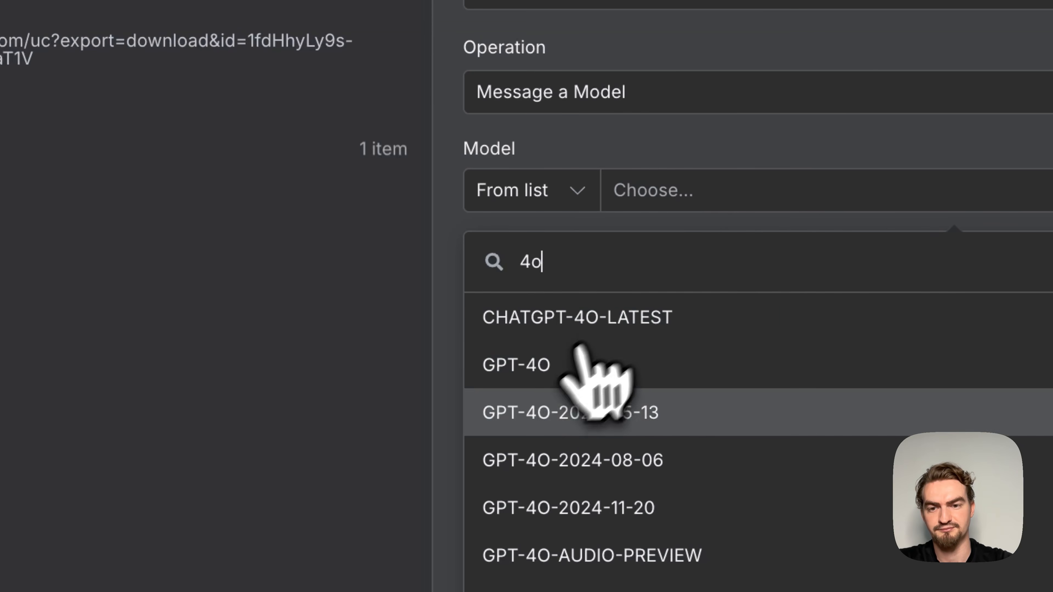
click(539, 367)
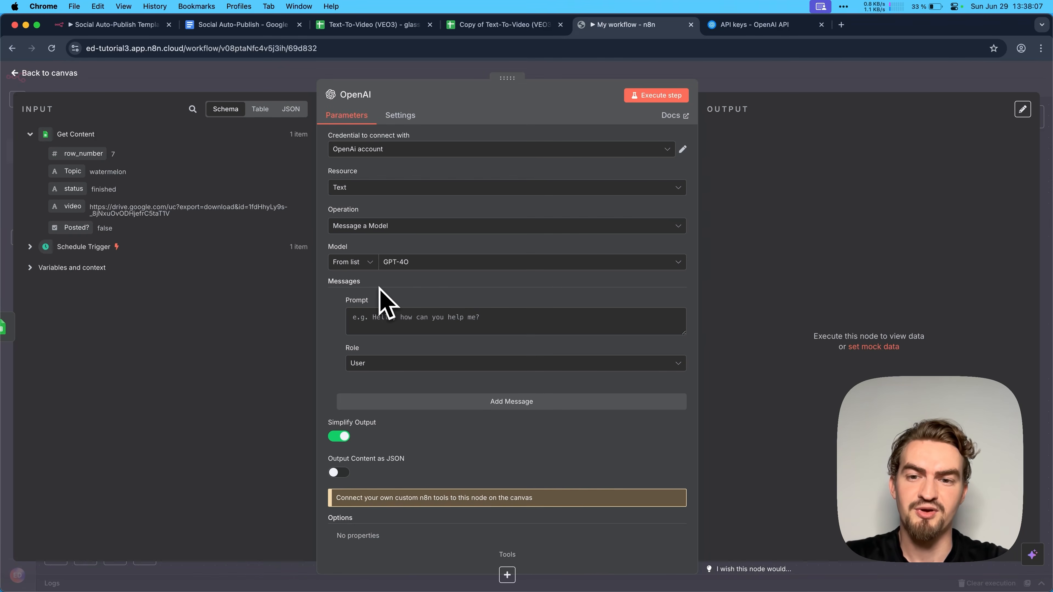
- Copy the full Captions Prompt from the Social Auto-Publish document and paste it into the OpenAI node's prompt in the expanded expression editor
click(676, 302)
click(681, 319)
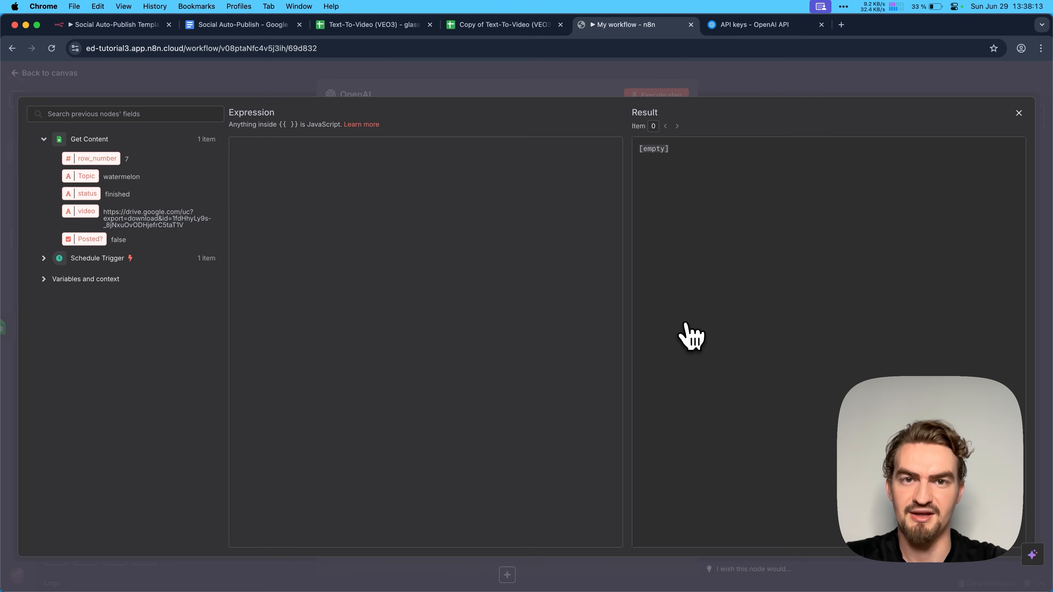
click(231, 29)
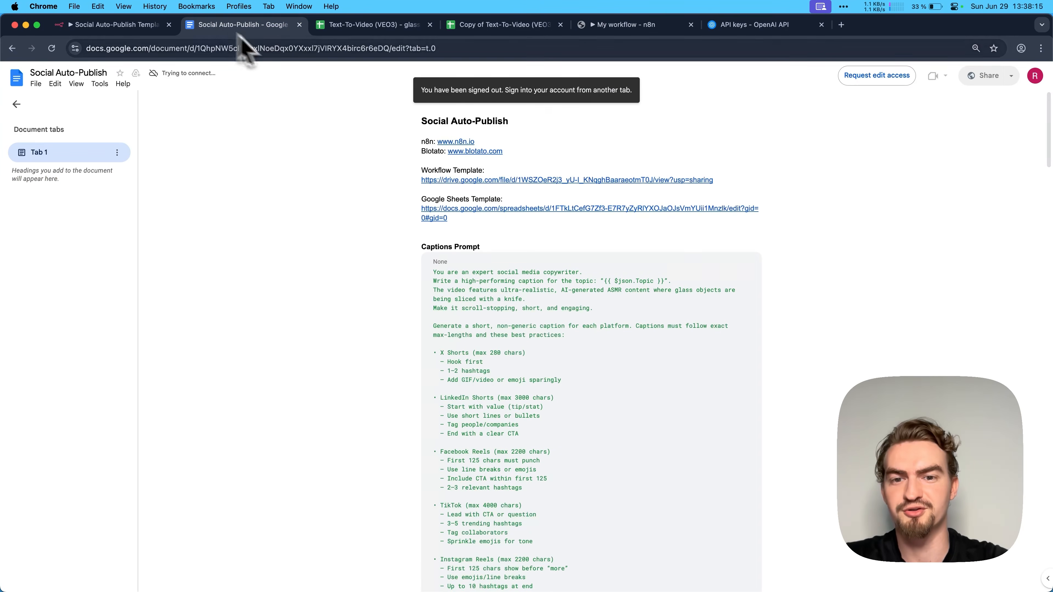
scroll(404, 199, down, 2)
drag(434, 231, 539, 314)
scroll(540, 323, down, 12)
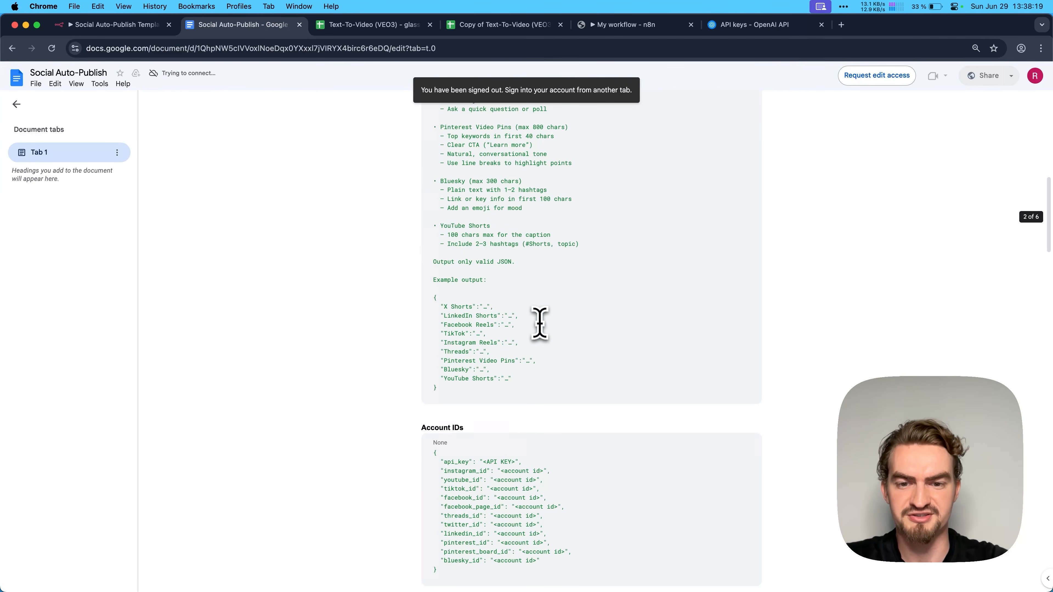
shift+click(451, 387)
key(super+c)
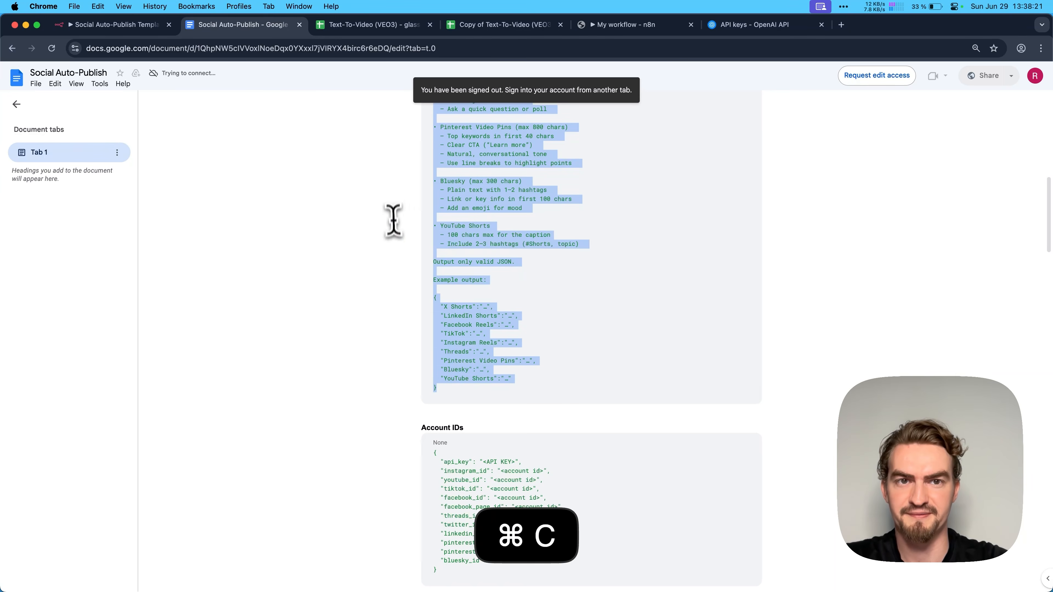
click(629, 26)
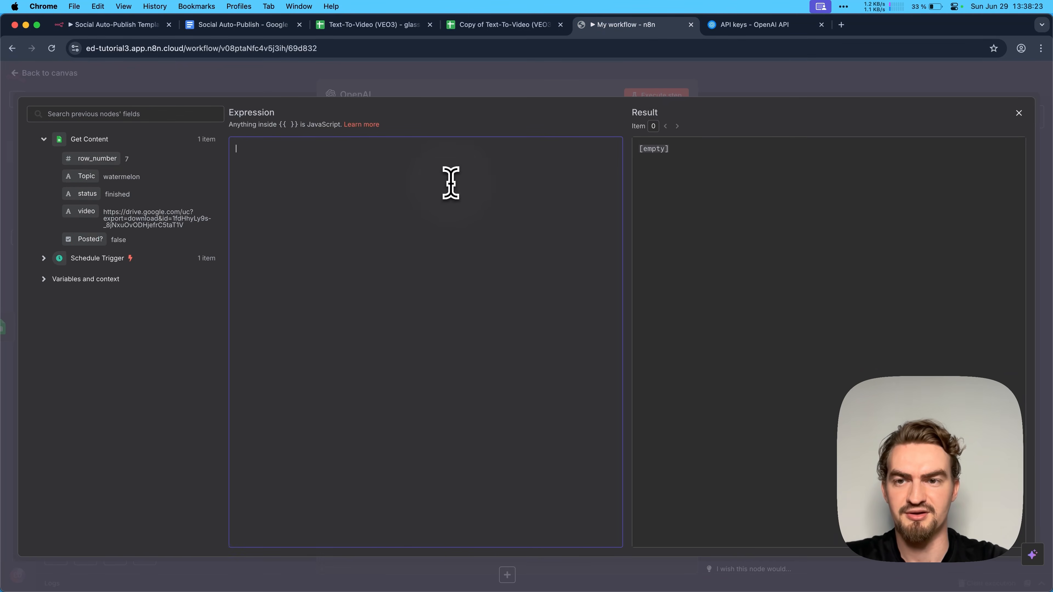
key(super+v)
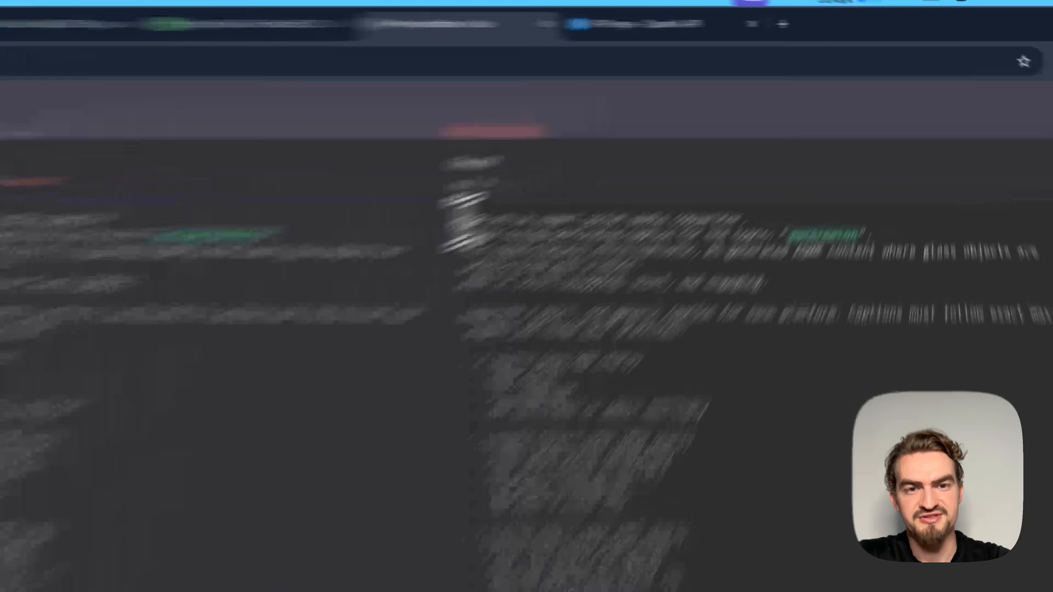
- Try deleting the "Tag people/companies" line under LinkedIn Shorts in the prompt, and undo the deletion
drag(640, 149, 817, 149)
drag(609, 359, 618, 358)
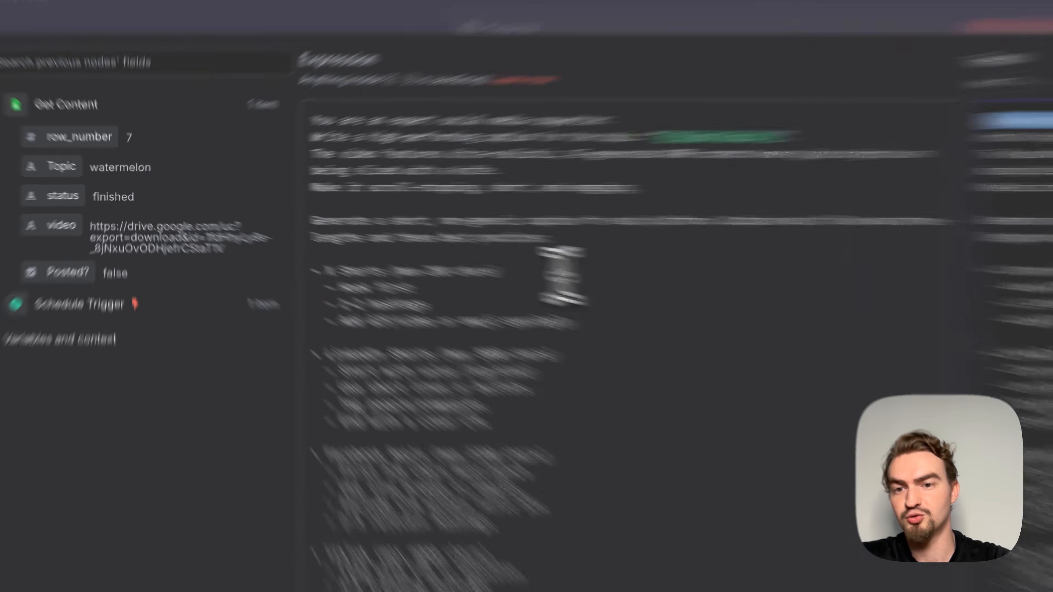
click(379, 239)
scroll(379, 244, down, 3)
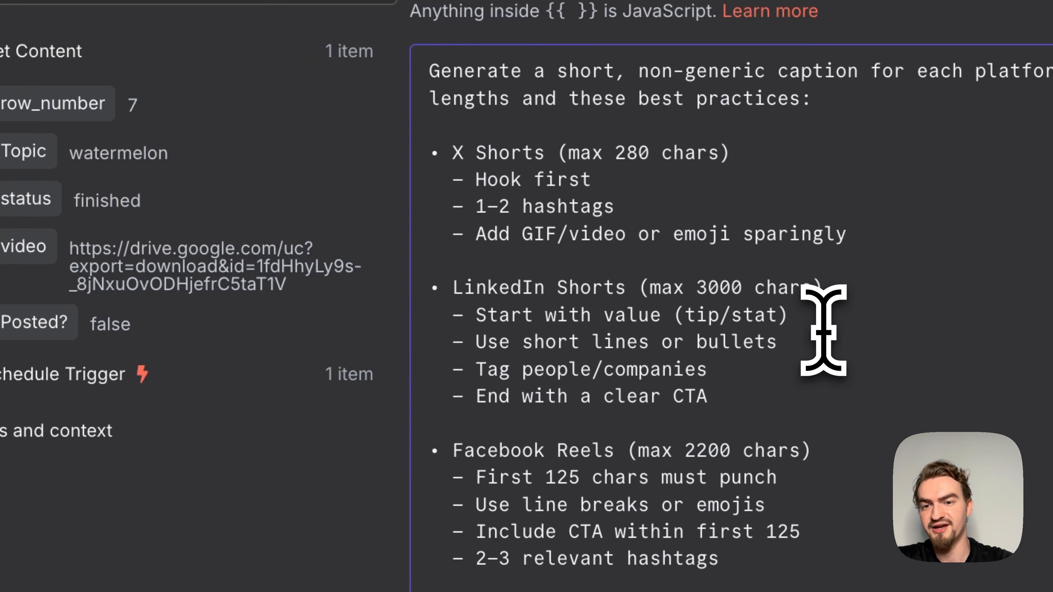
click(736, 367)
drag(736, 368, 410, 374)
key(BackSpace)
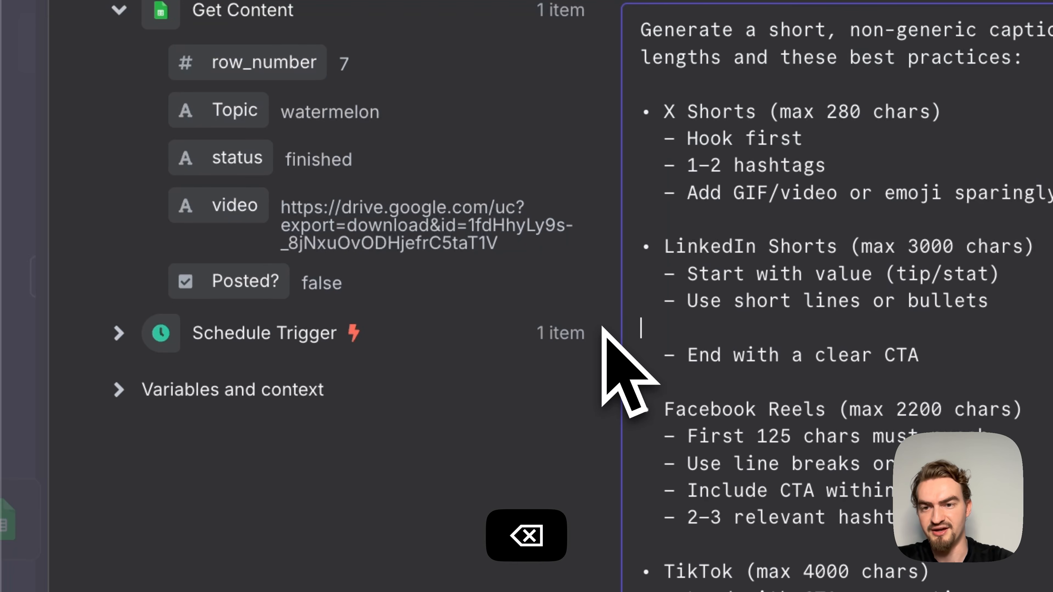
key(super+z)
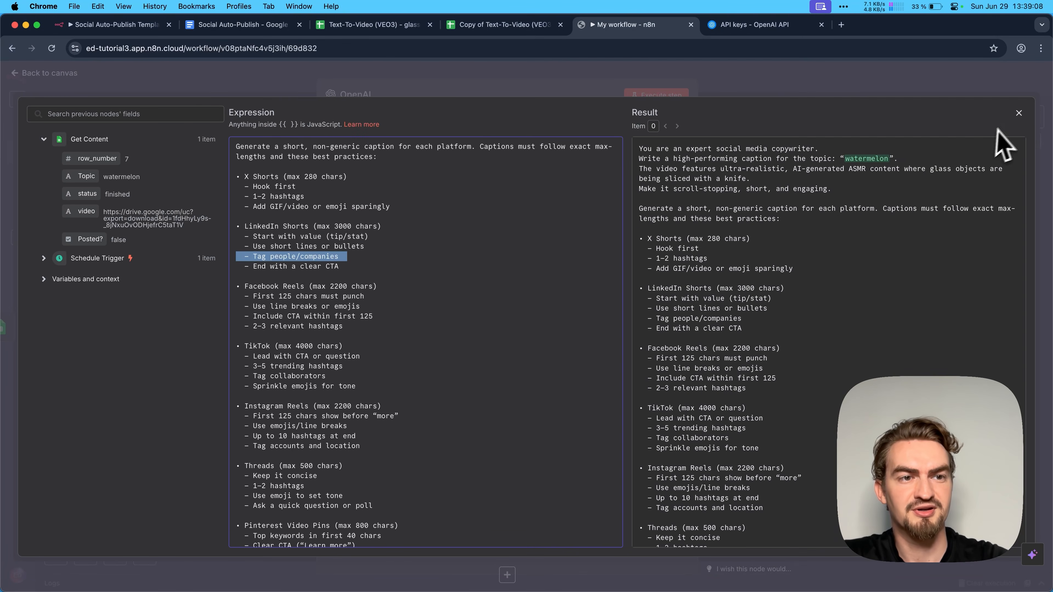
- Turn on Output Content as JSON for the OpenAI node and run the step, showing its output as a schema
click(1019, 113)
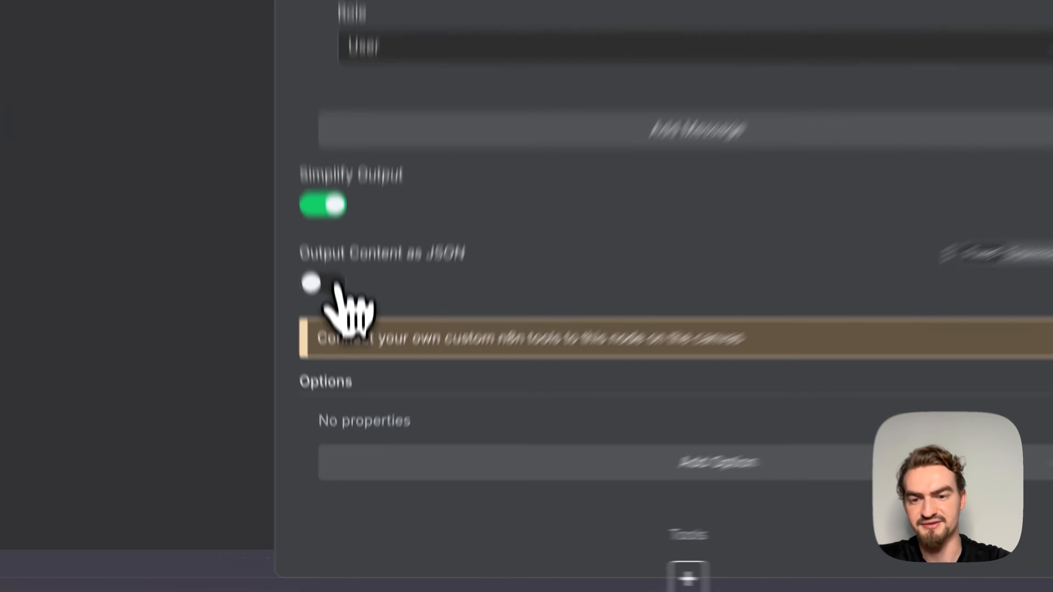
click(346, 439)
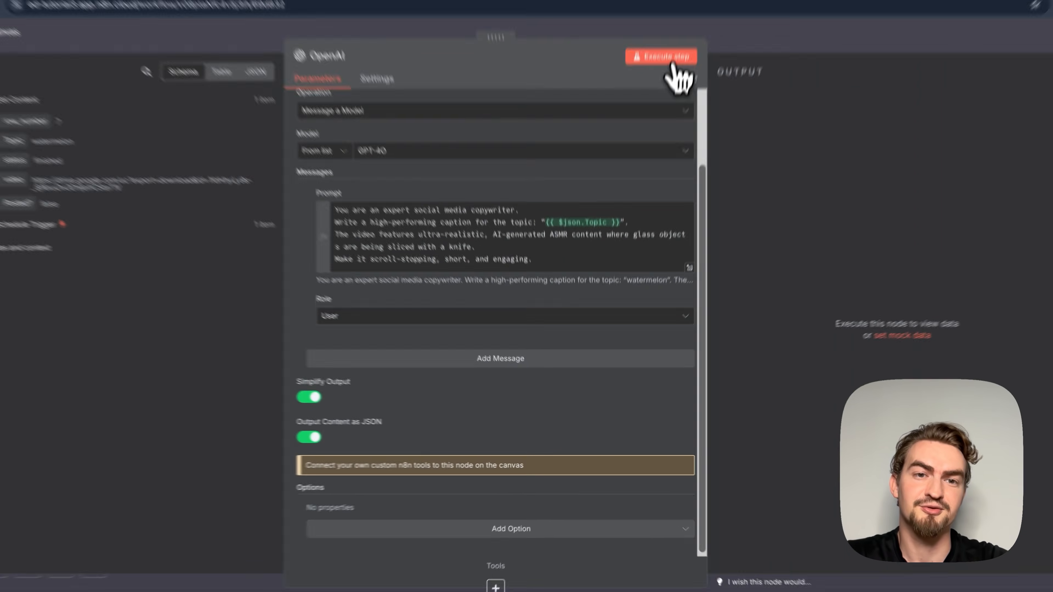
click(669, 62)
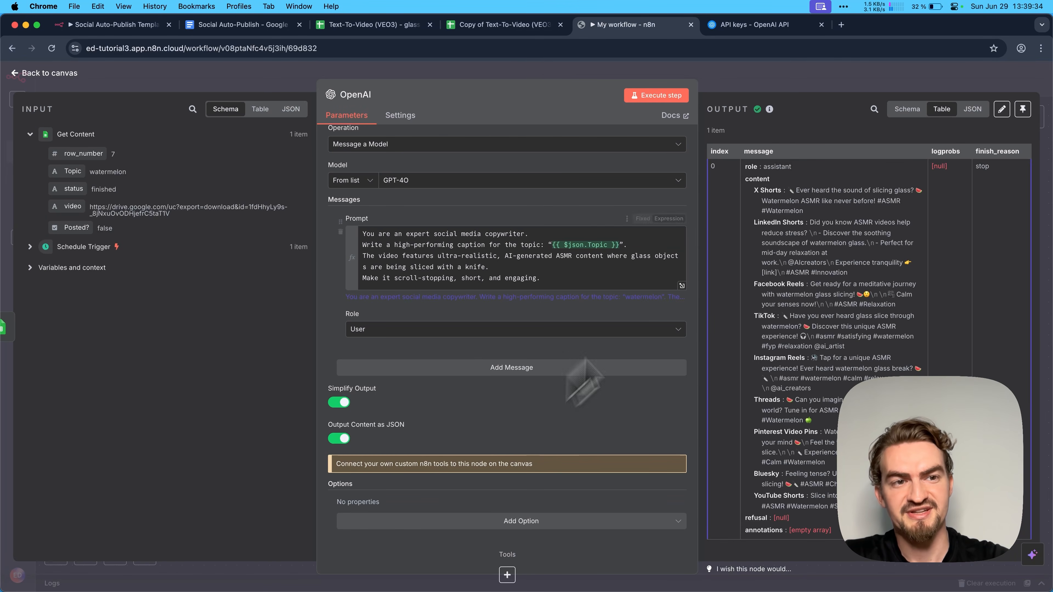
click(909, 110)
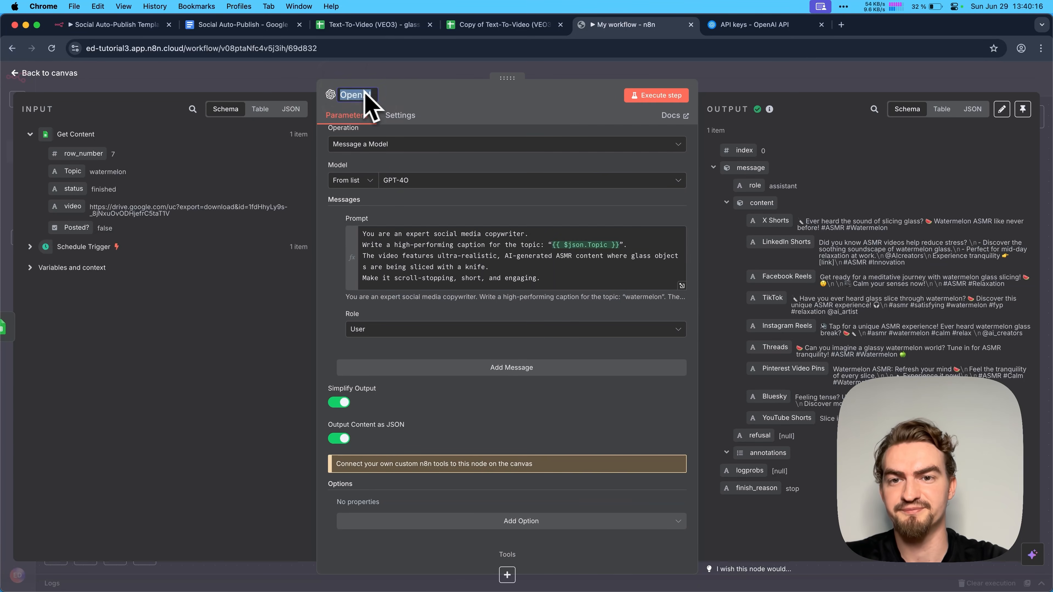
- Rename the OpenAI node to Captions Agent and save the workflow from the canvas
key(super+v)
click(256, 77)
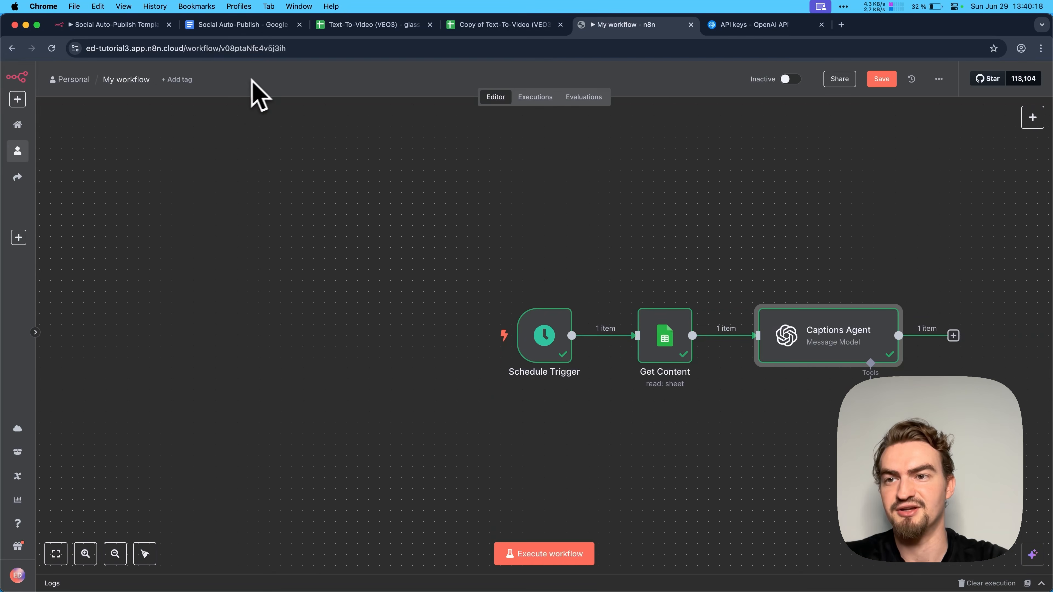
scroll(581, 207, right, 4)
click(881, 79)
click(820, 148)
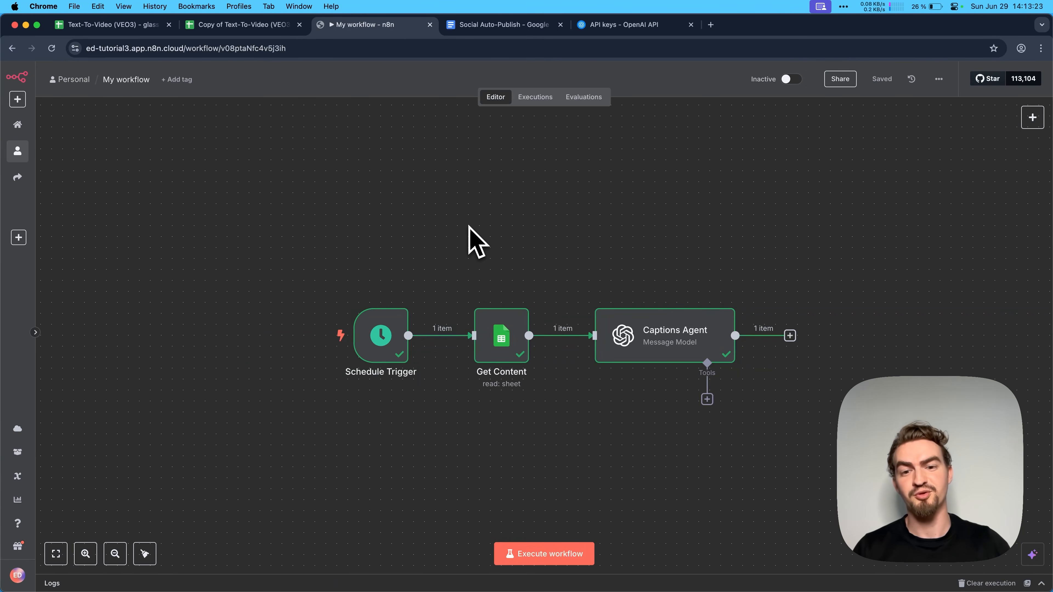
click(469, 226)
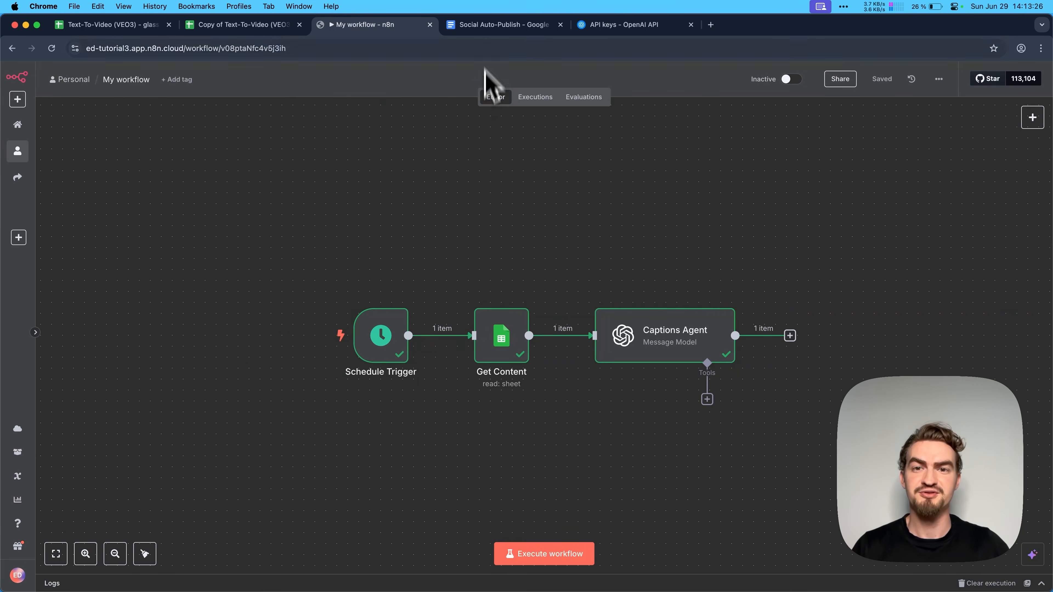
- Open the Blotato website from the link in the Social Auto-Publish document and enter the Blotato app
click(484, 25)
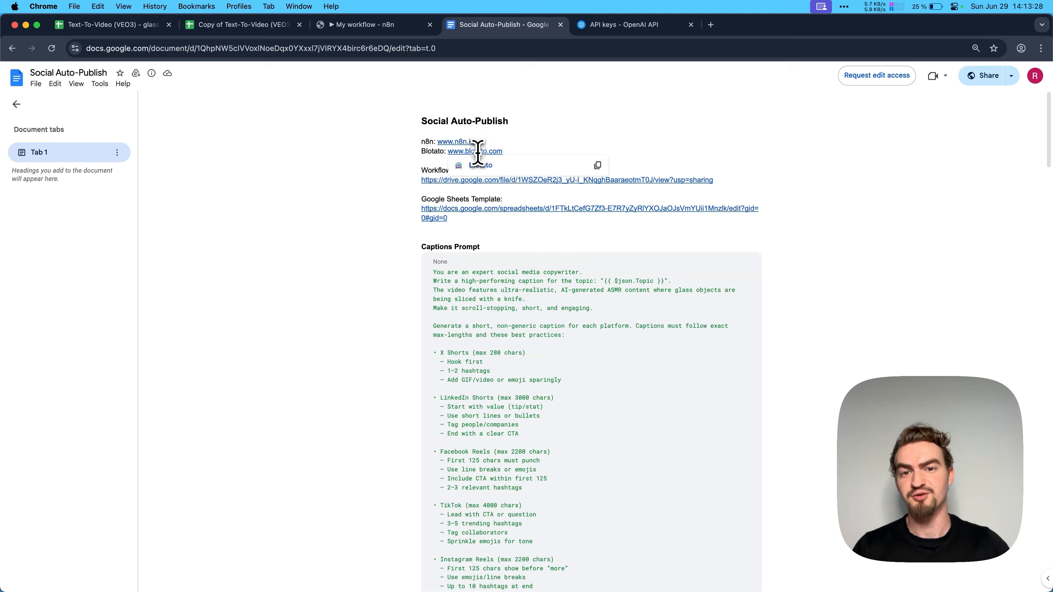
click(481, 166)
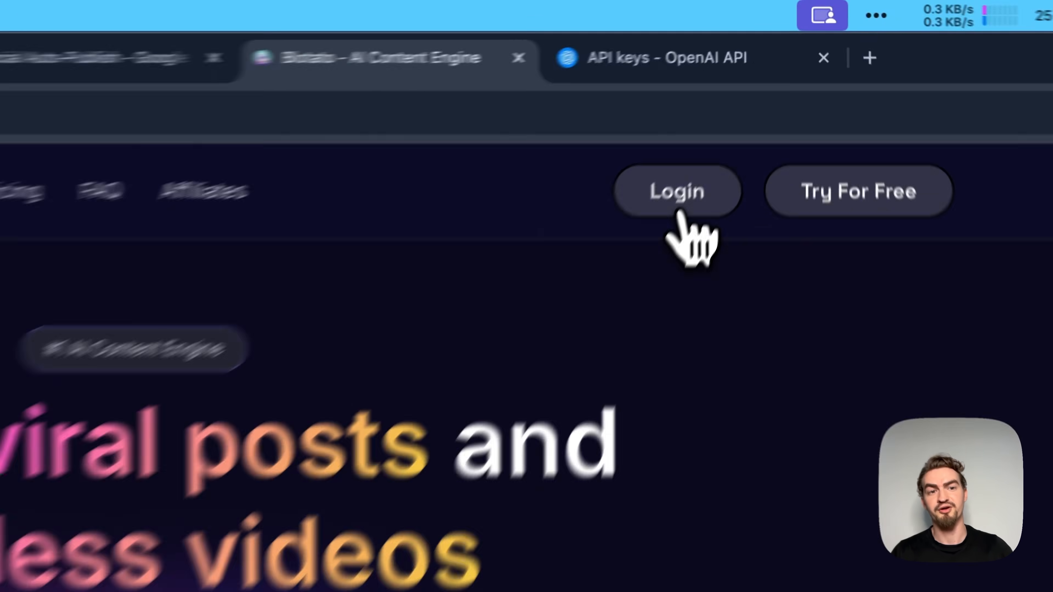
click(680, 212)
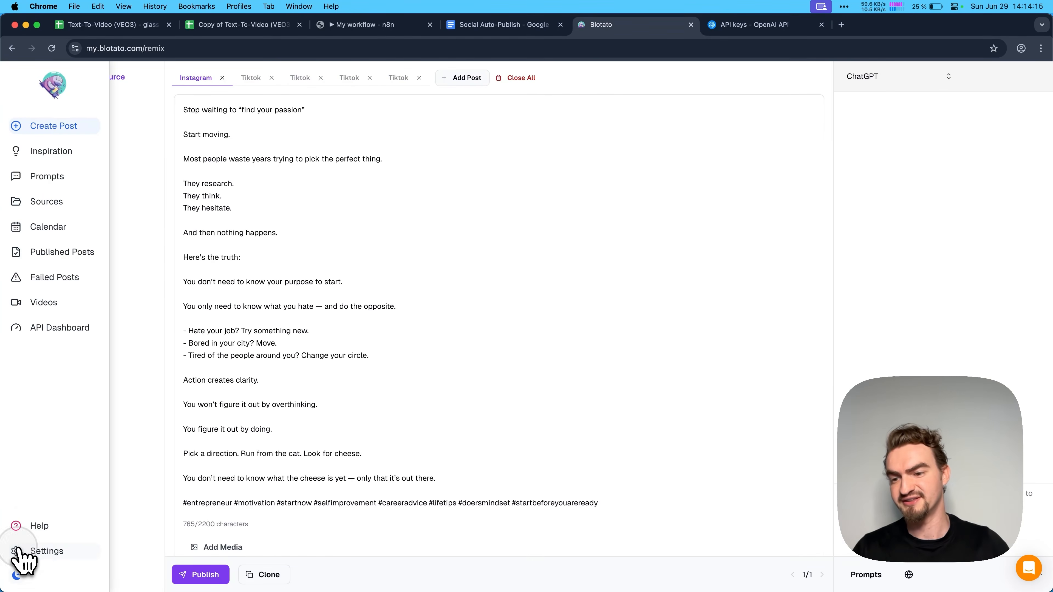
- Open Blotato's settings and review the login options for connecting social media accounts
click(17, 552)
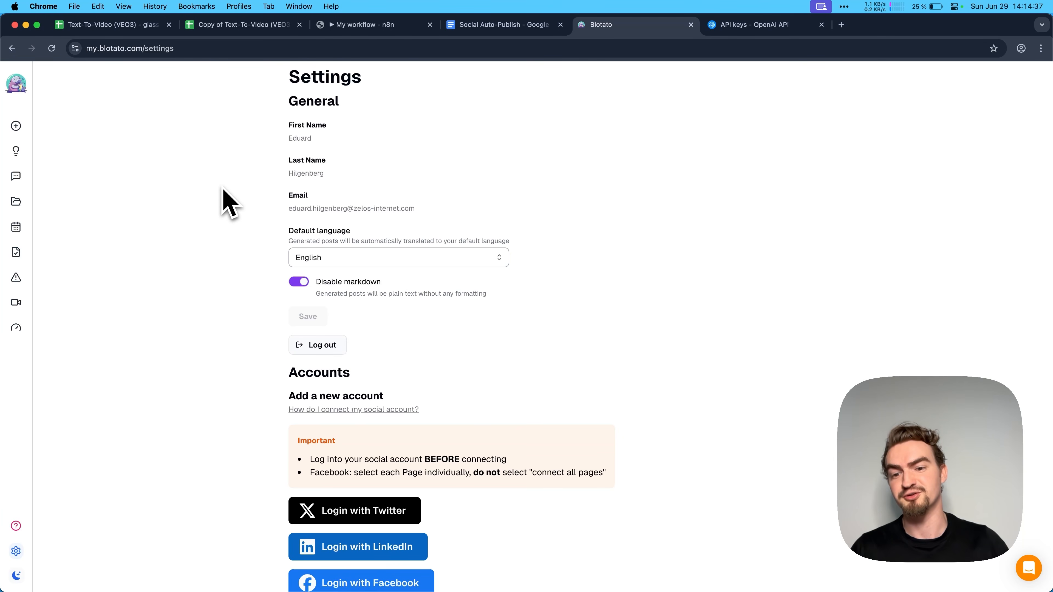
scroll(228, 203, down, 10)
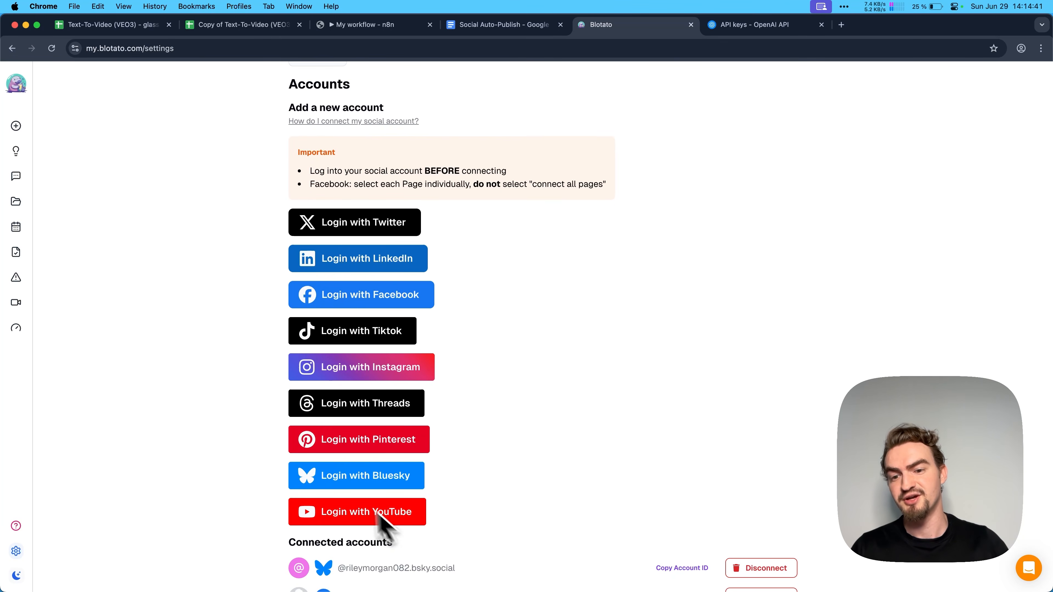
click(377, 227)
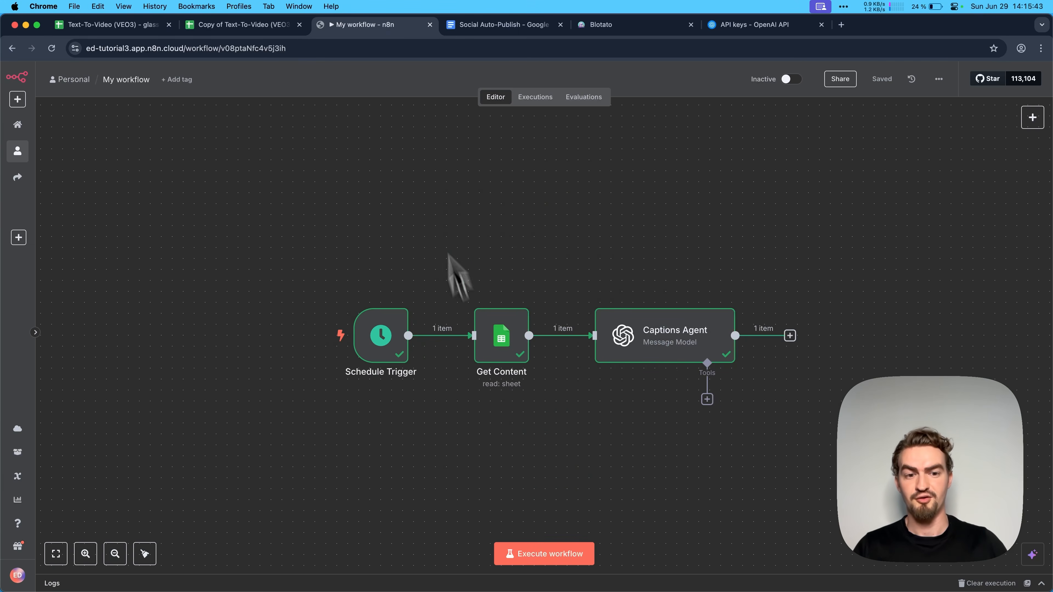
- Return to n8n, add an Edit Fields (Set) node after Captions Agent and set its mode to JSON
scroll(454, 258, right, 3)
click(642, 262)
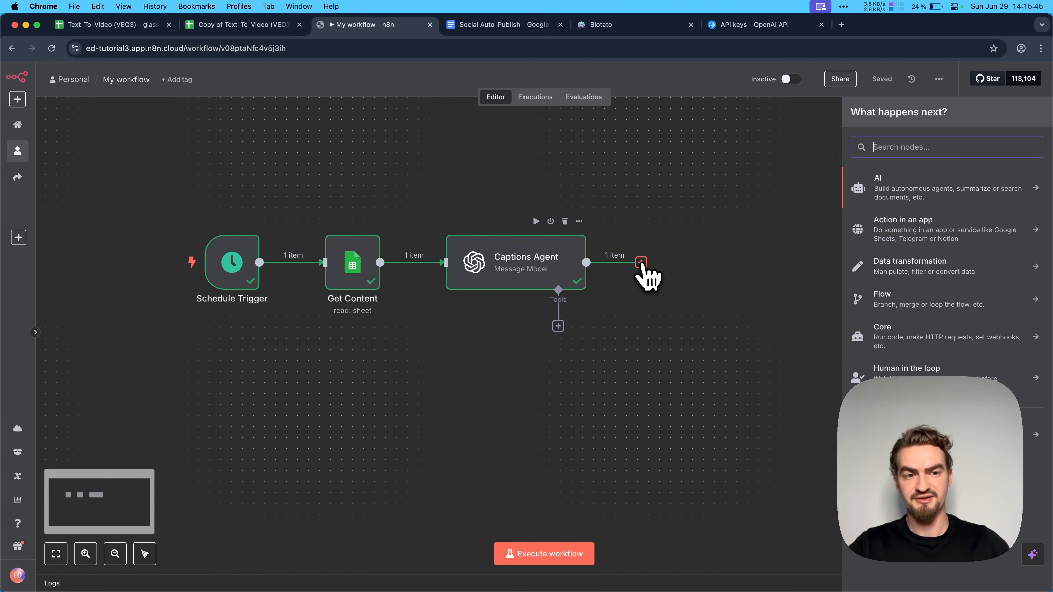
text(edit fiel)
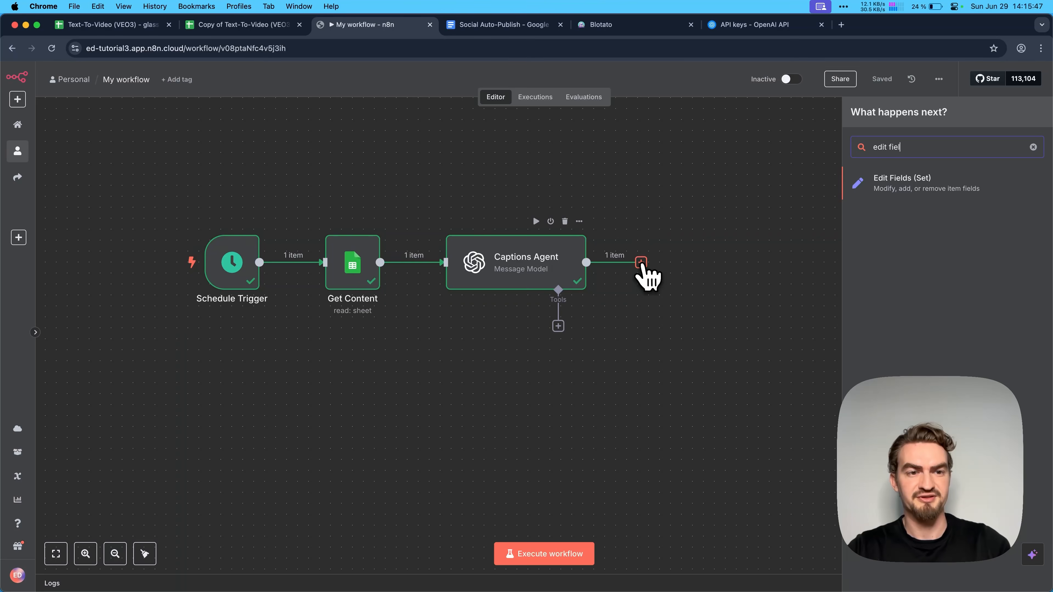
click(902, 200)
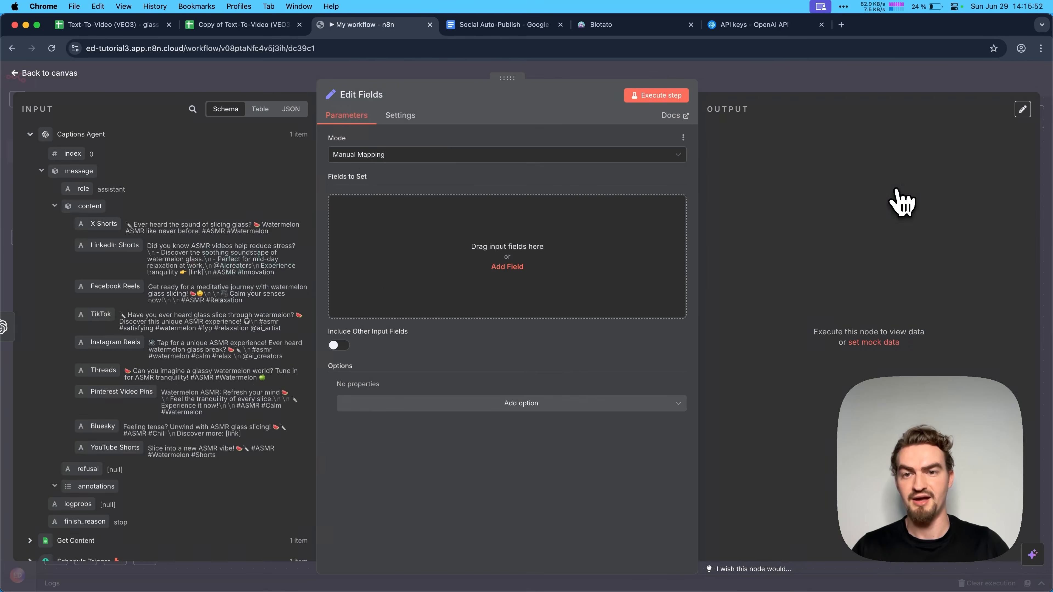
click(383, 160)
click(371, 209)
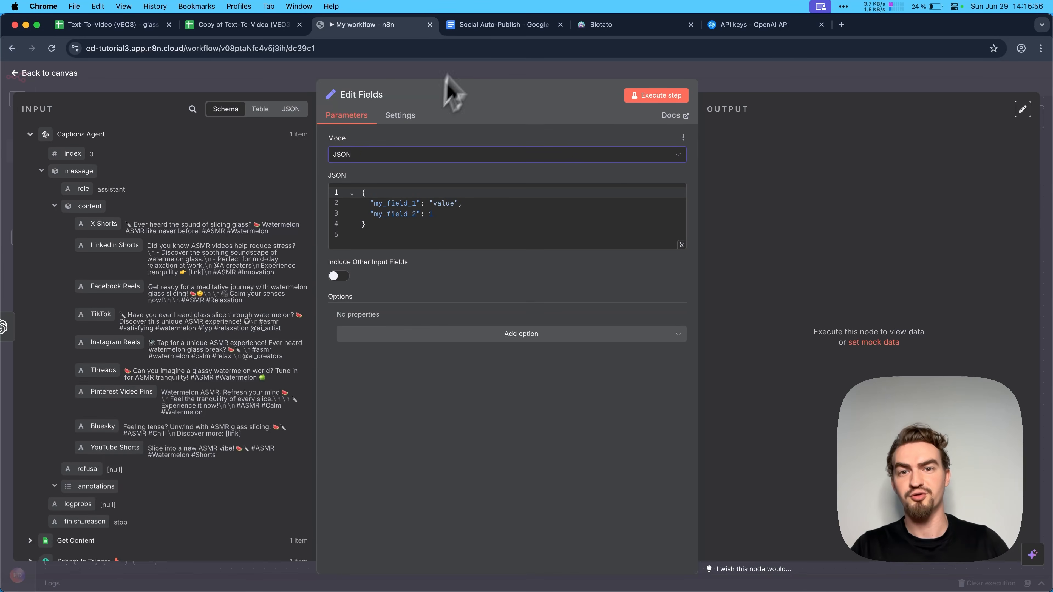
- Replace the Edit Fields node's default JSON with the Account IDs template copied from the Social Auto-Publish document
click(472, 29)
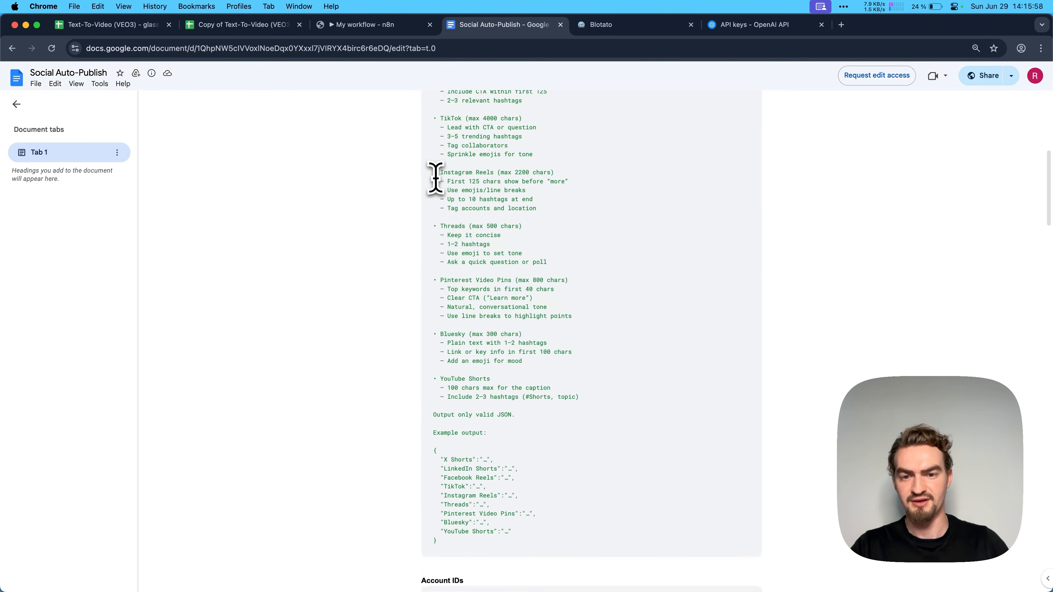
scroll(435, 176, down, 10)
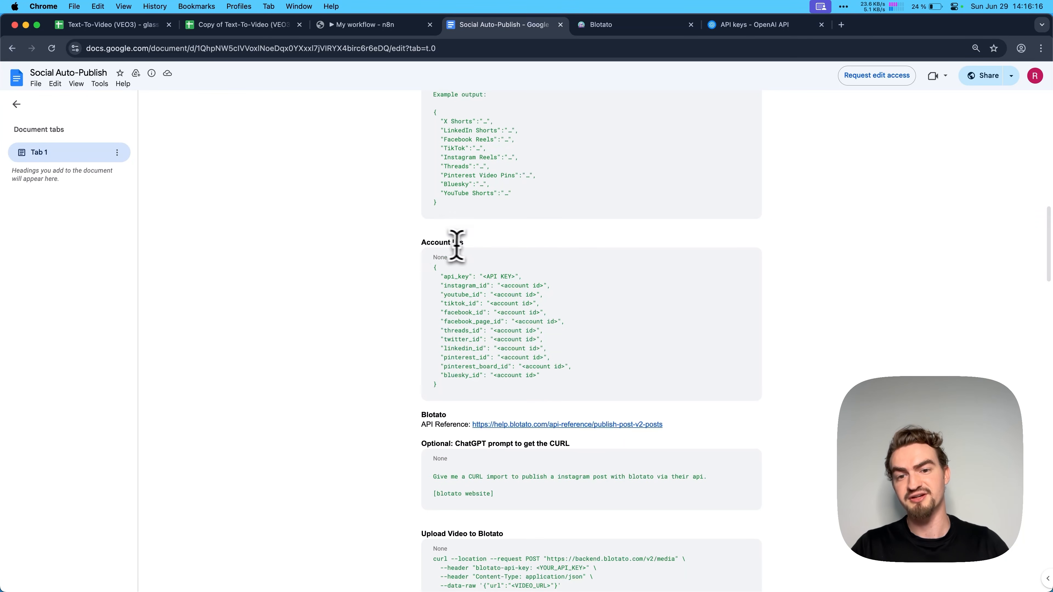
drag(432, 268, 461, 383)
key(super+c)
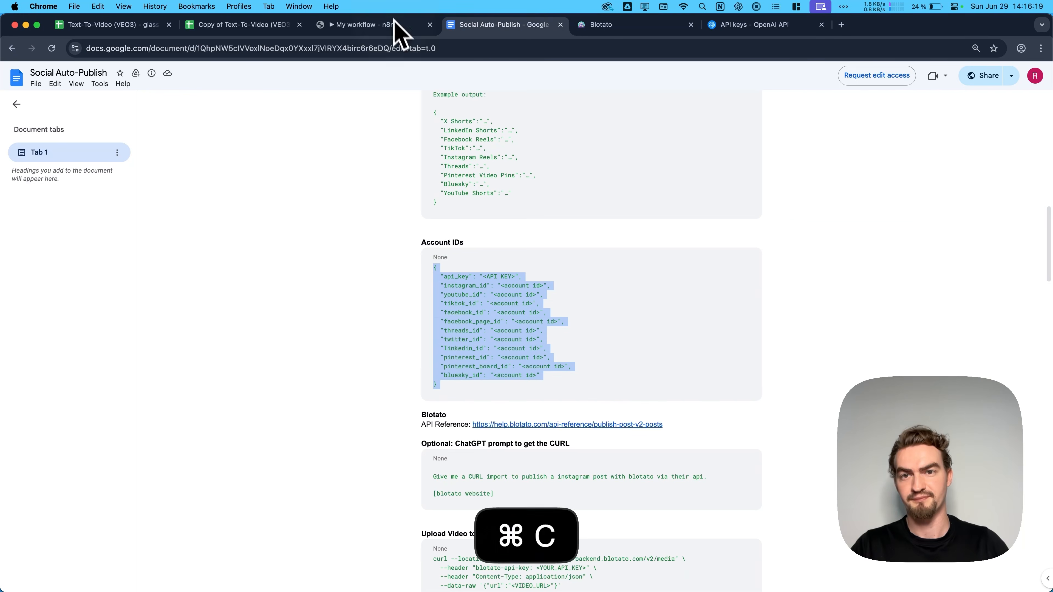
click(398, 26)
key(super+a)
key(super+v)
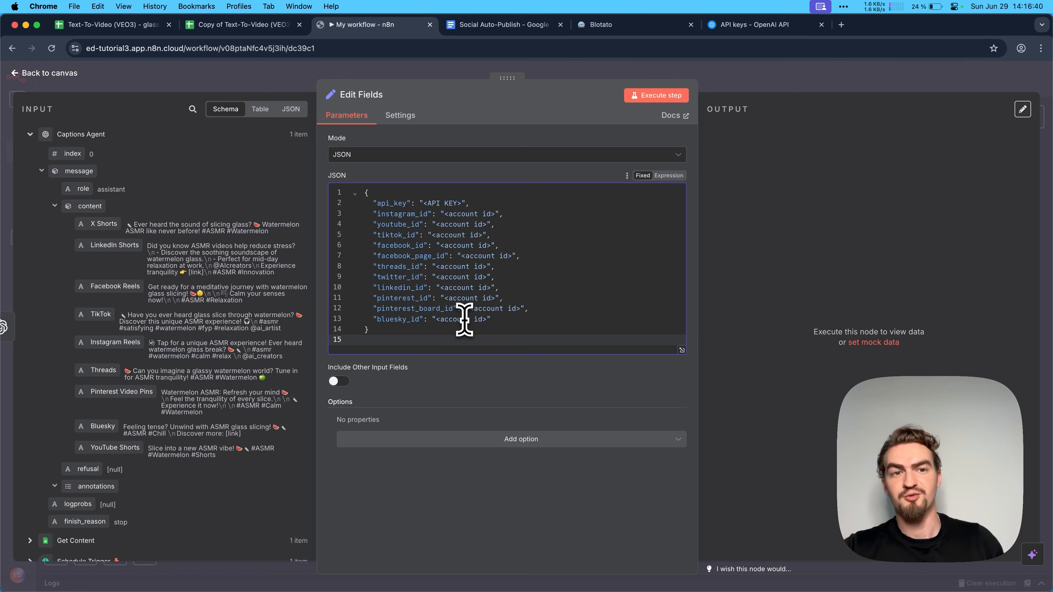
- Copy the API key from Blotato's settings and paste it over the <API KEY> placeholder in the Edit Fields JSON
click(601, 25)
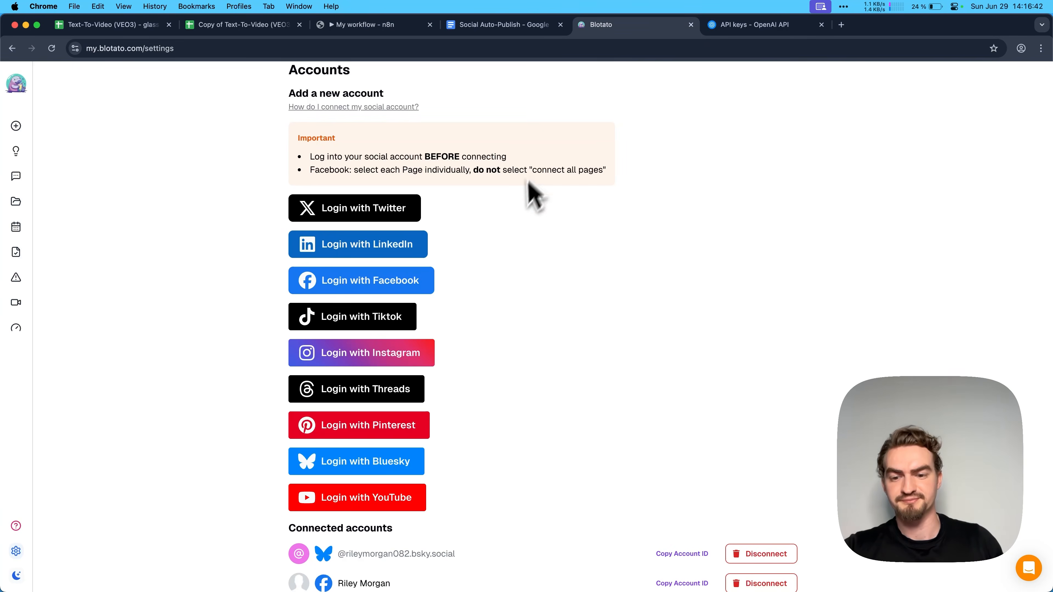
scroll(527, 199, down, 3)
scroll(524, 216, down, 15)
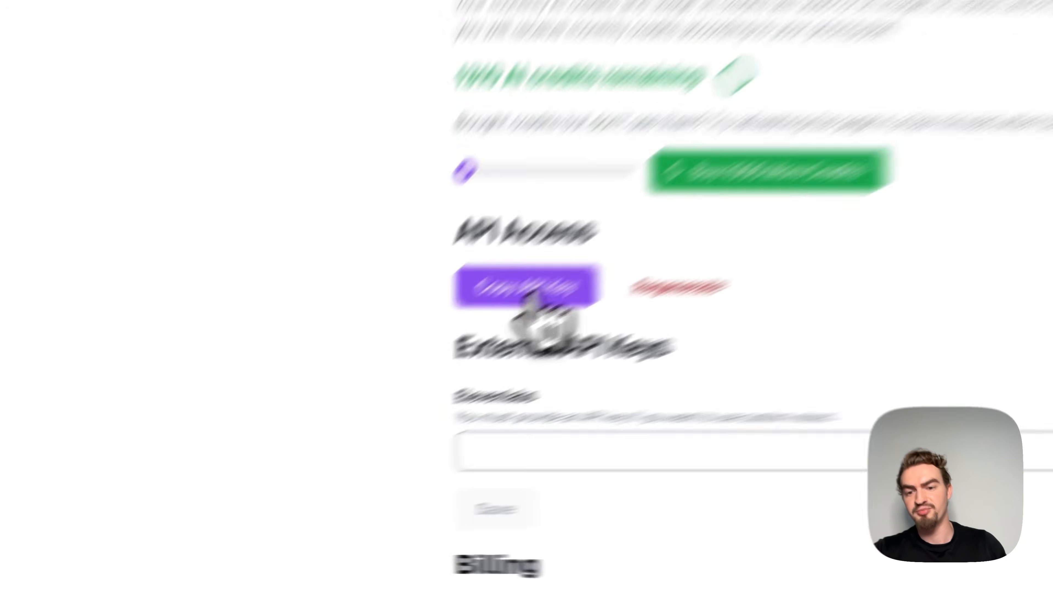
click(539, 296)
click(375, 26)
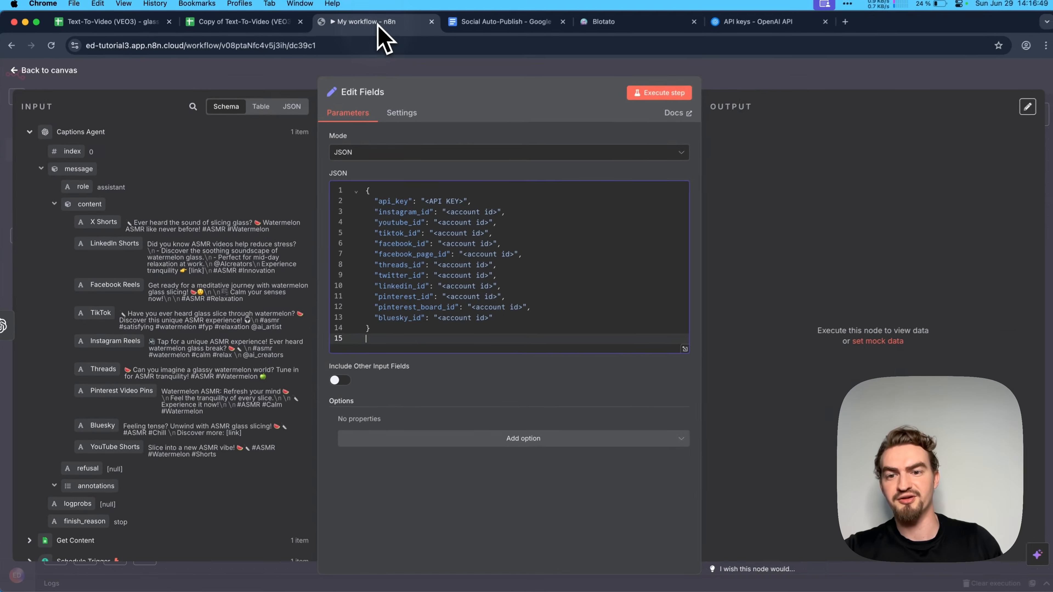
click(422, 203)
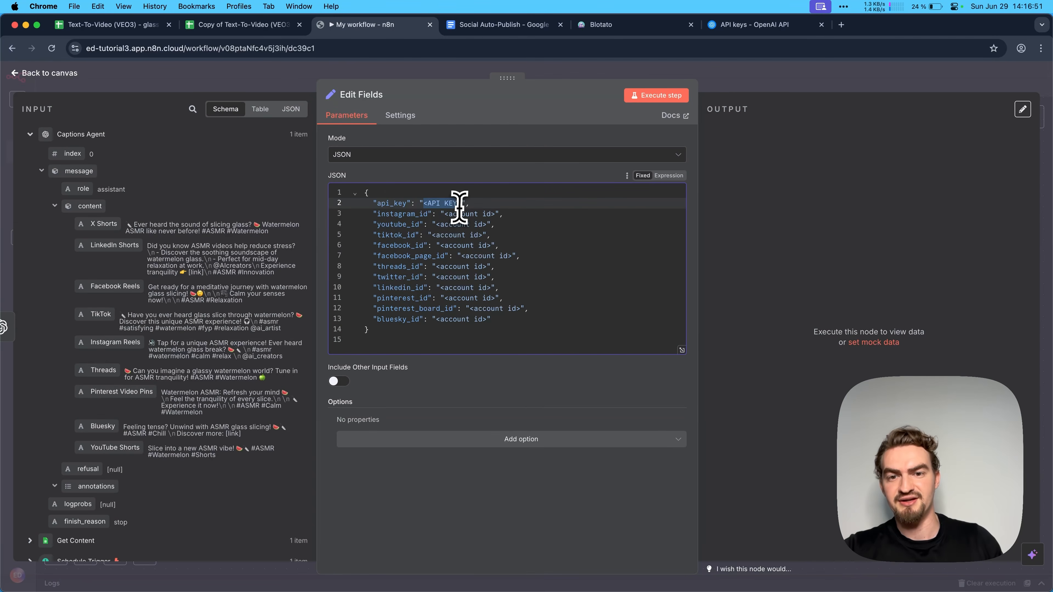
key(super+v)
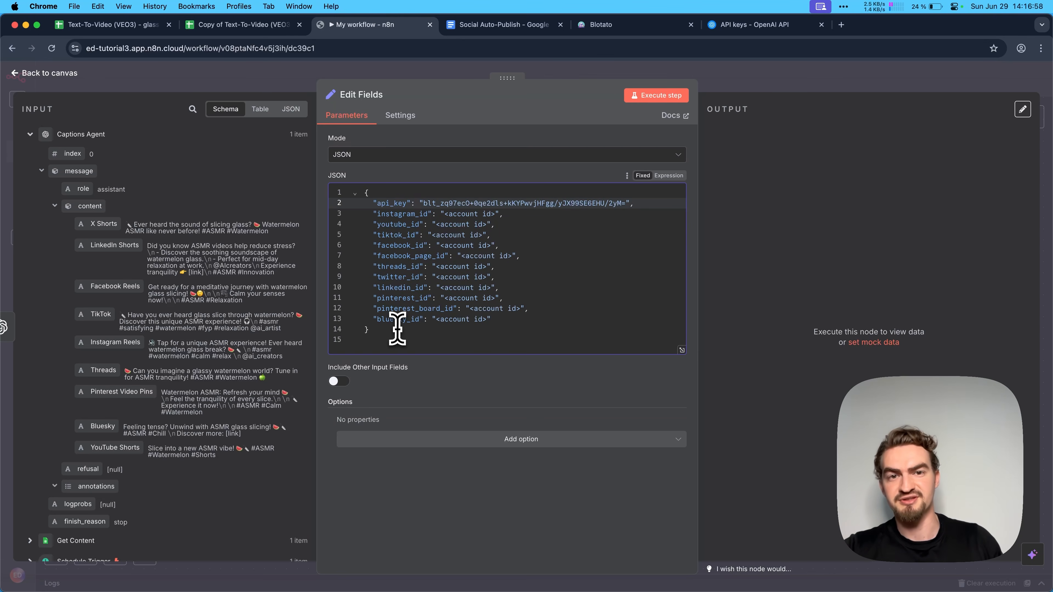
- Replace the account ID placeholders in the Edit Fields JSON with the IDs copied from Blotato's connected accounts, and execute the node
click(599, 24)
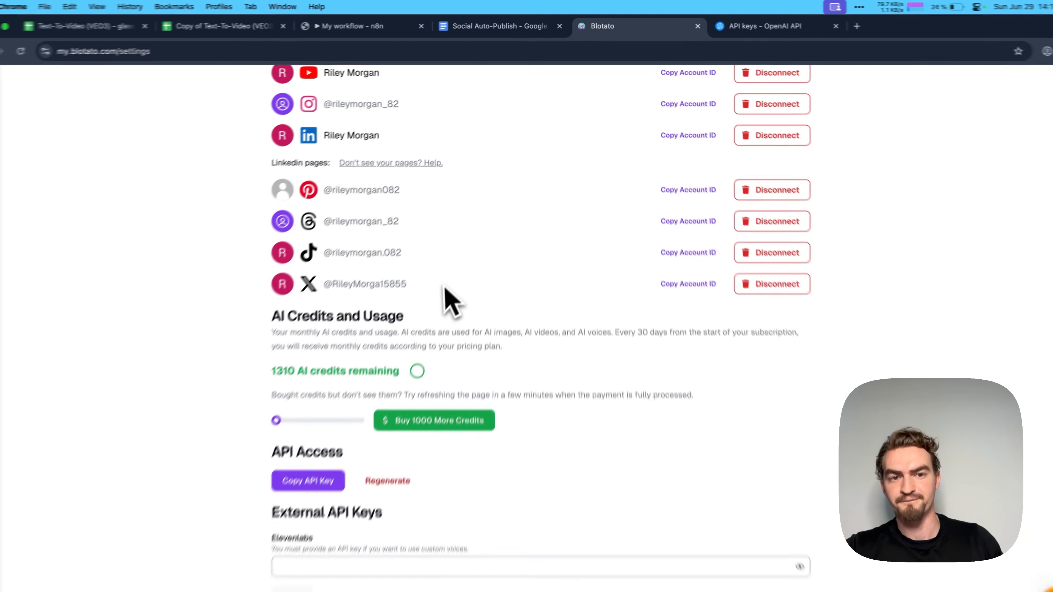
scroll(481, 233, up, 2)
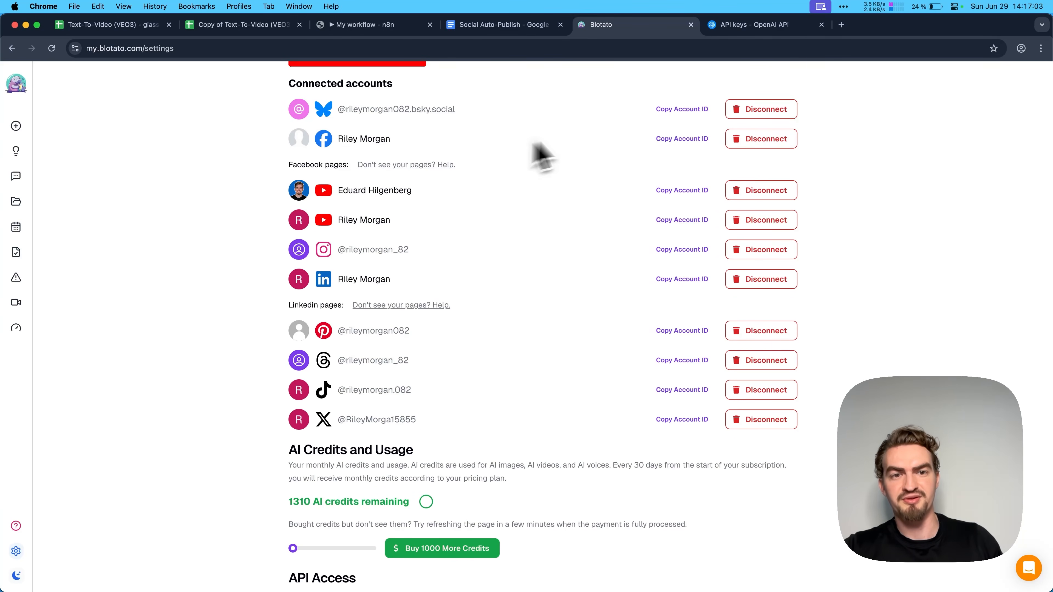
click(682, 109)
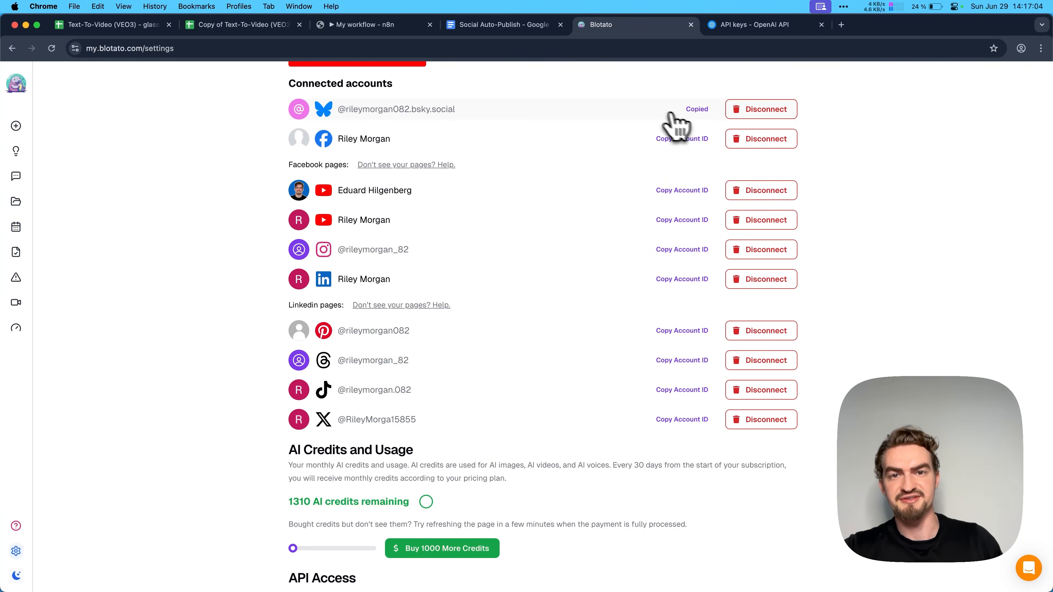
key(super+3)
key(super+v)
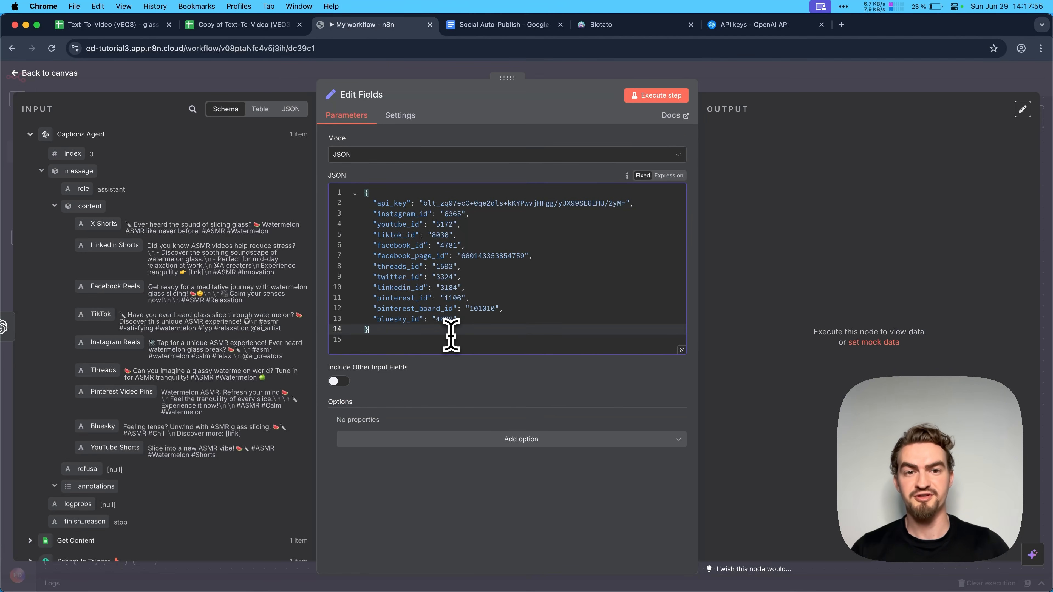
click(662, 98)
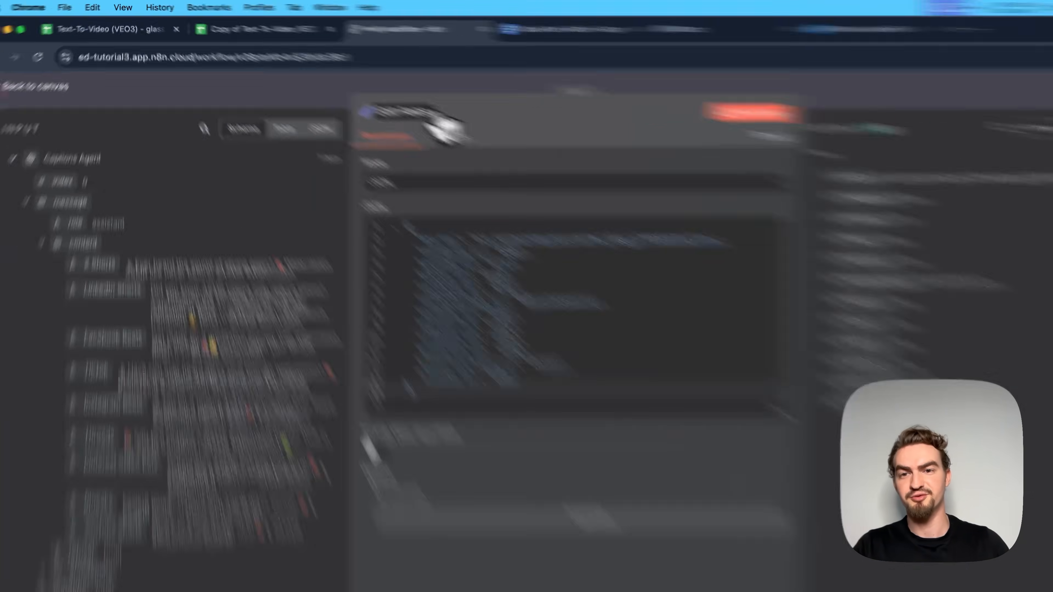
- Rename the Edit Fields node as "Account IDs" and return to the workflow canvas
click(378, 95)
key(cmd+v)
key(Return)
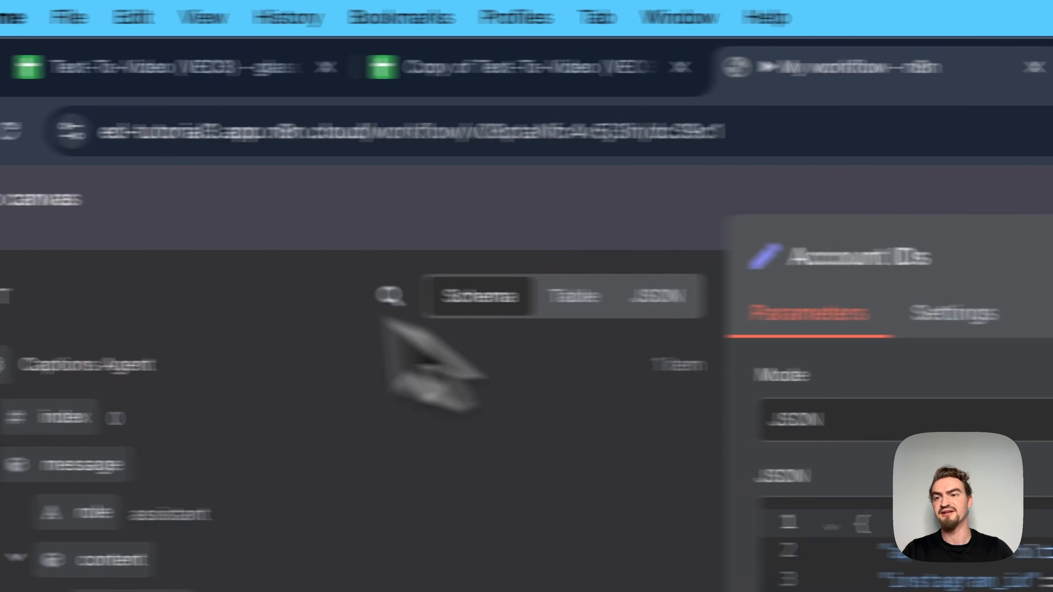
click(87, 197)
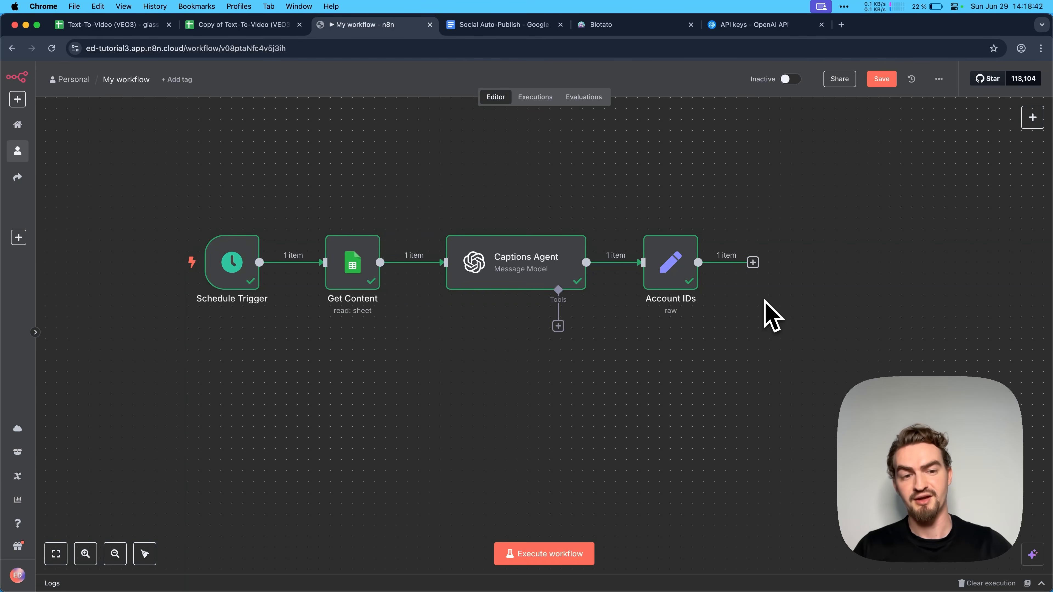
- Add an HTTP Request node after the Account IDs node
click(753, 262)
text(http)
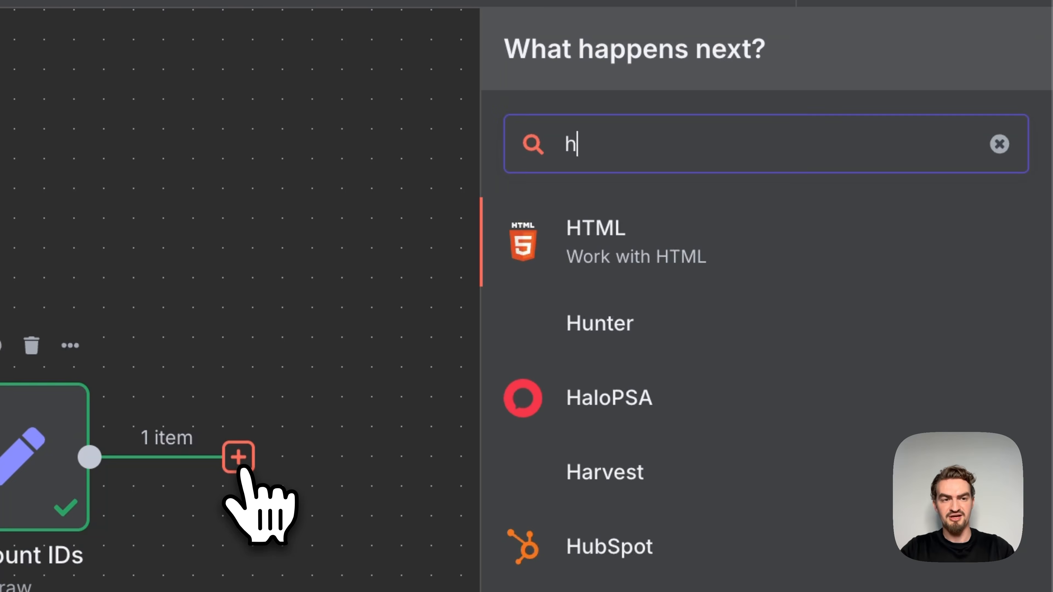
click(626, 238)
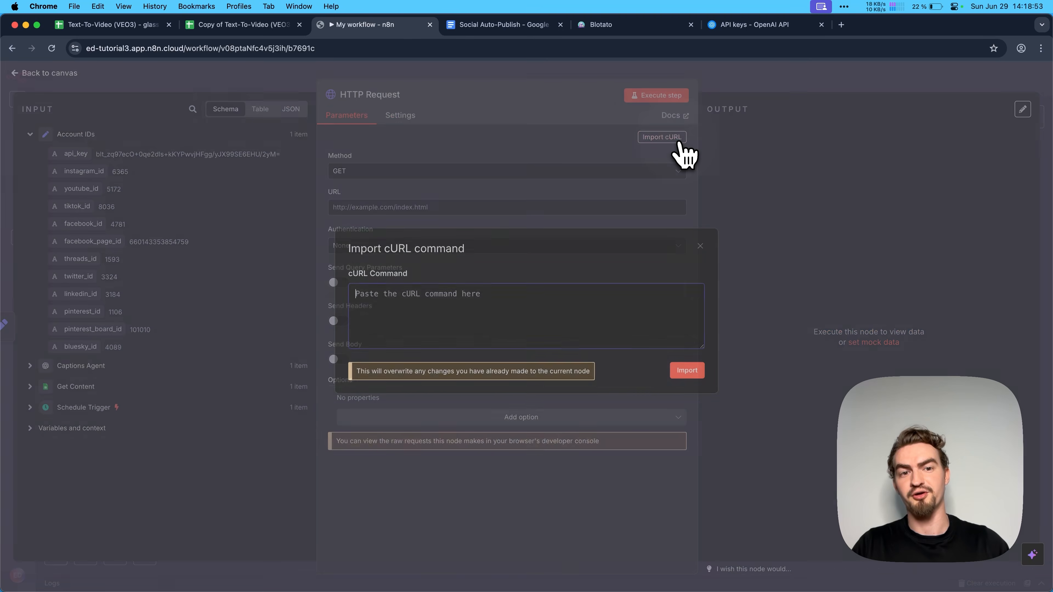
- Import the "Upload Video to Blotato" cURL command from the Social Auto-Publish document into the HTTP Request node
click(672, 139)
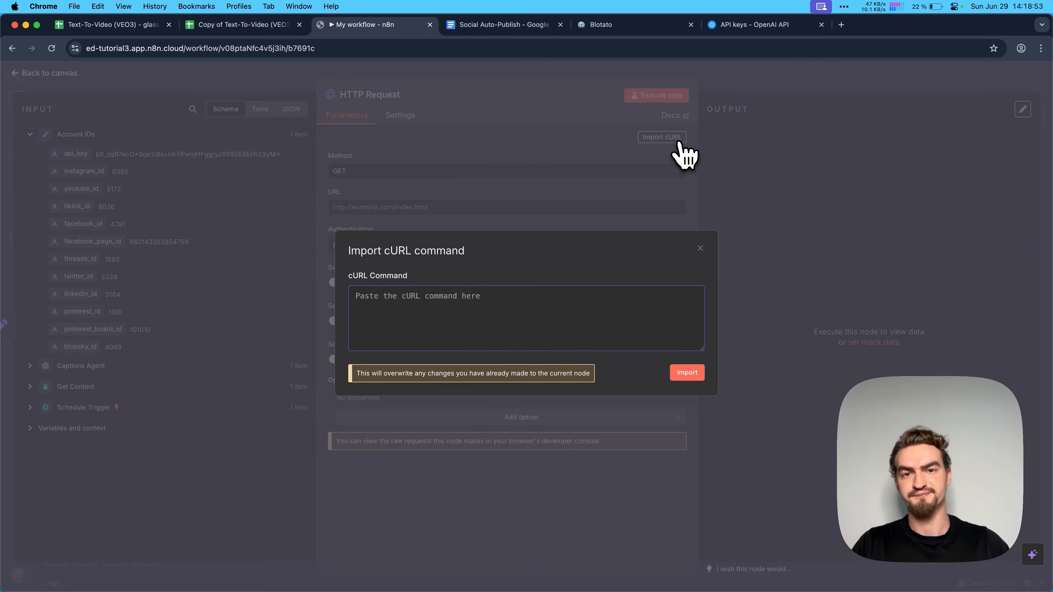
click(497, 25)
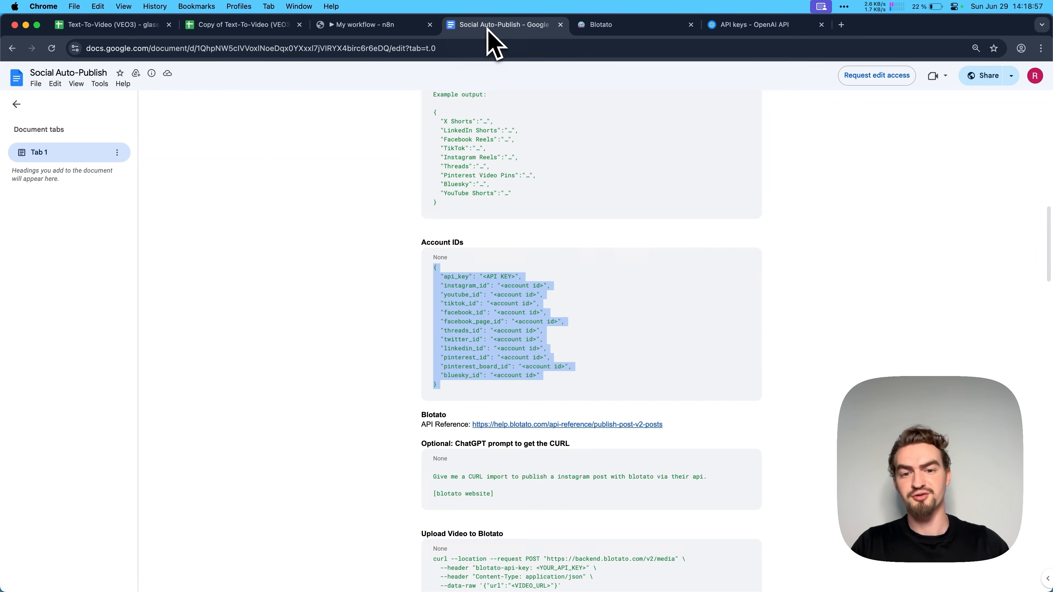
scroll(517, 262, down, 5)
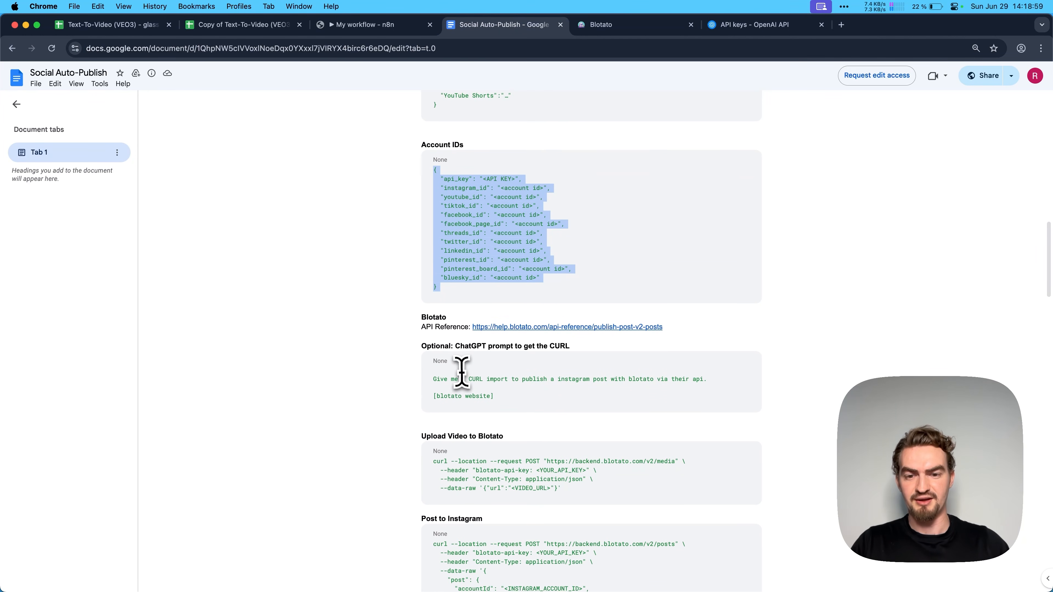
scroll(461, 370, down, 5)
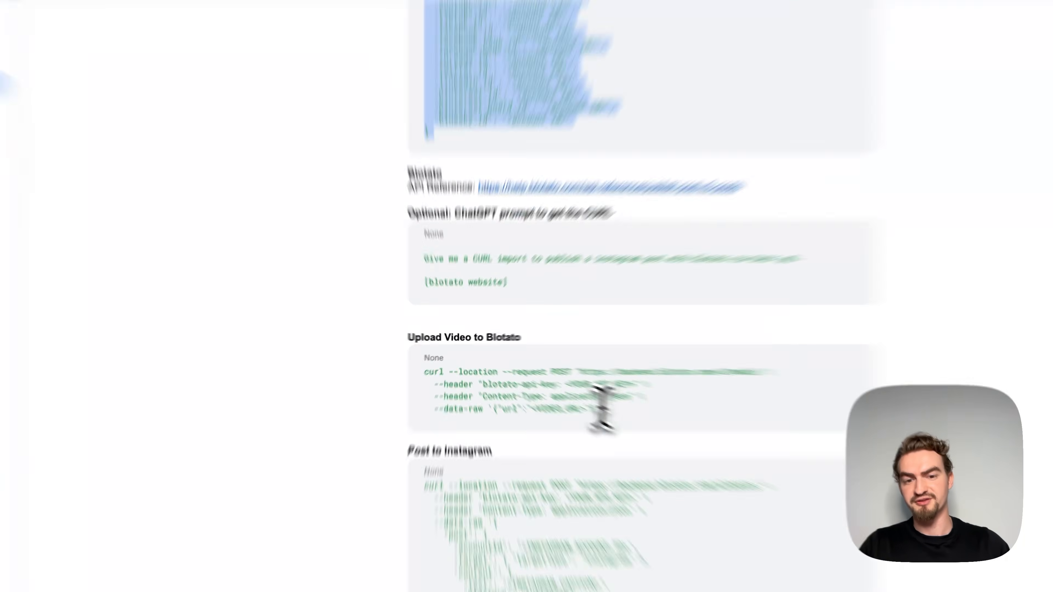
drag(561, 391, 417, 362)
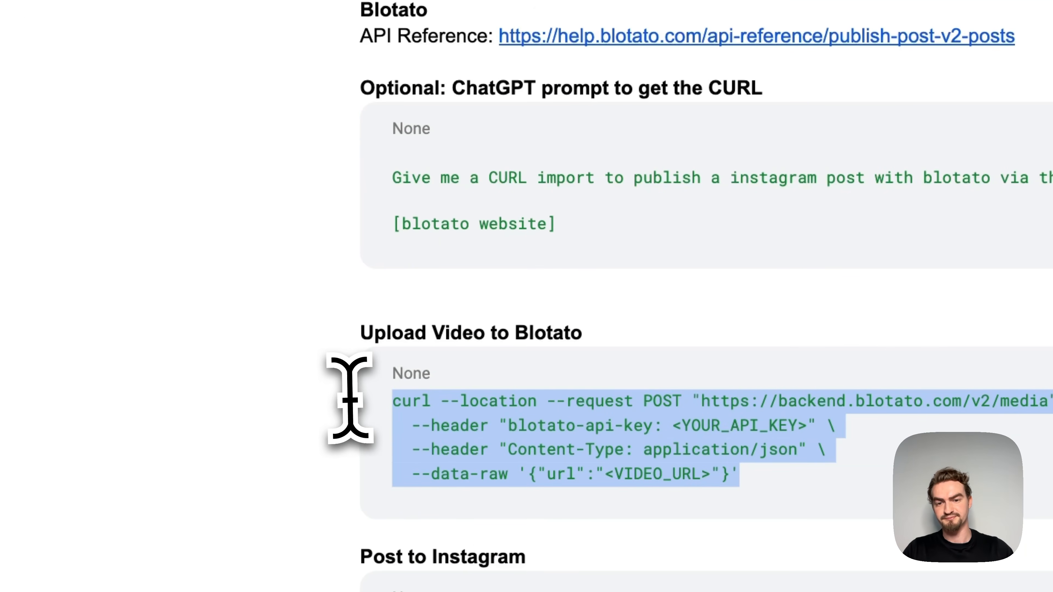
key(super+c)
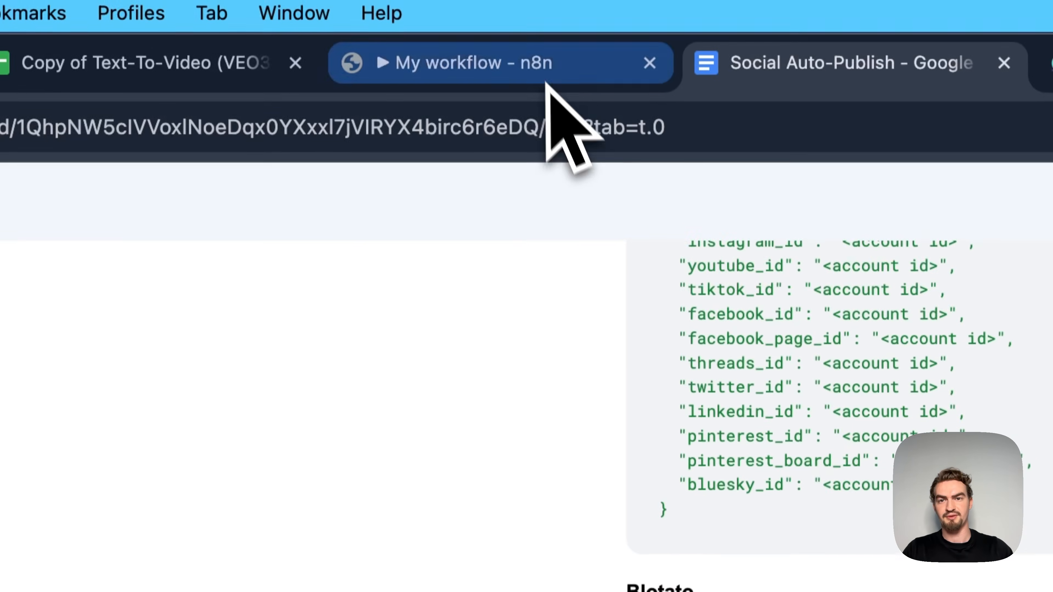
click(548, 86)
click(662, 137)
key(super+v)
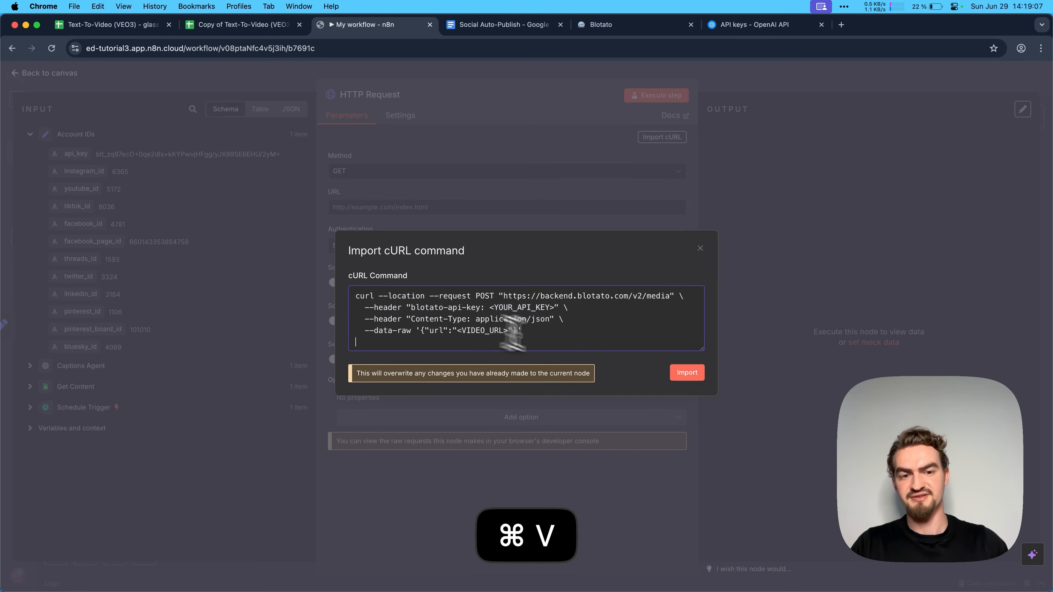
click(694, 379)
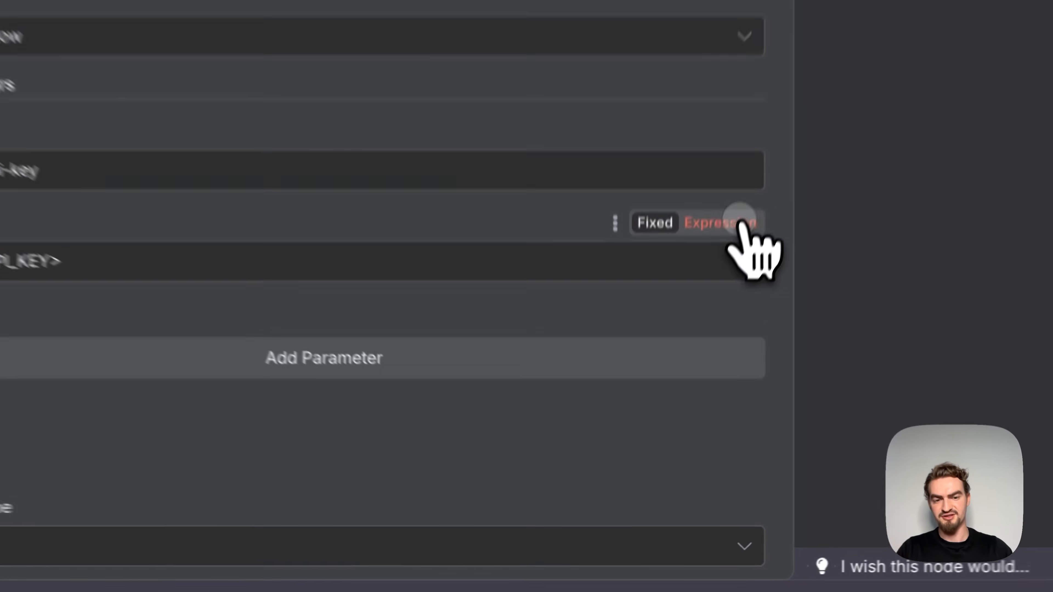
- Replace the blotato-api-key header's placeholder with the expression {{ $json.api_key }} from the Account IDs node
click(669, 433)
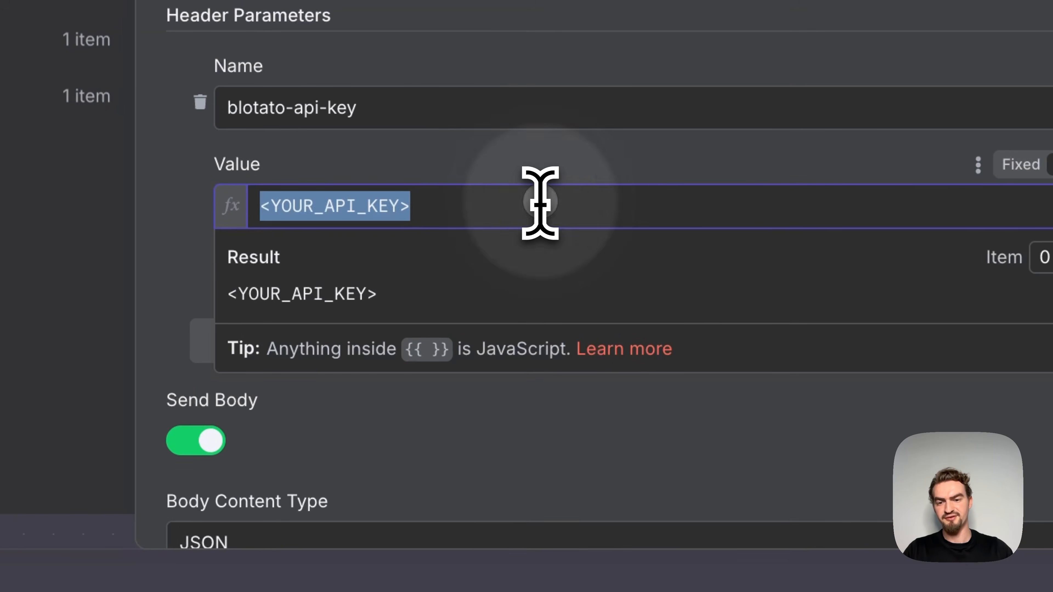
triple_click(452, 212)
key(BackSpace)
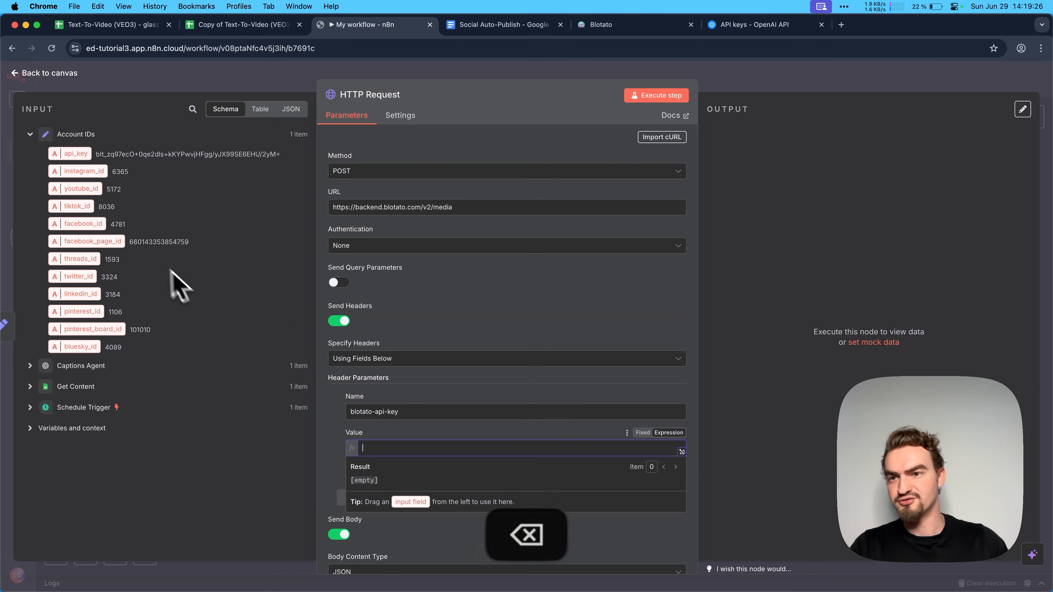
drag(56, 132, 382, 449)
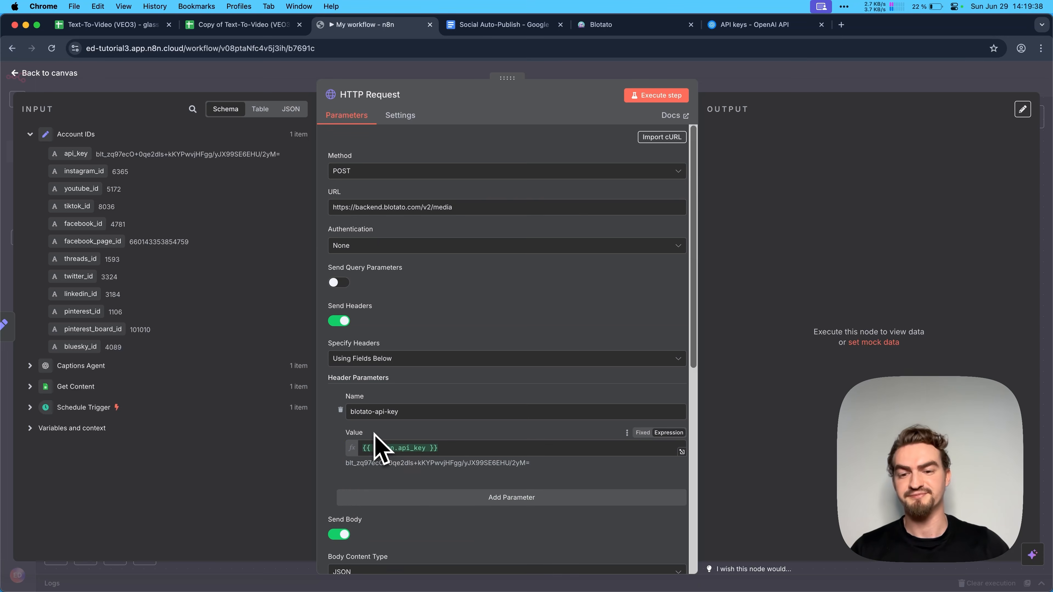
scroll(374, 433, down, 1)
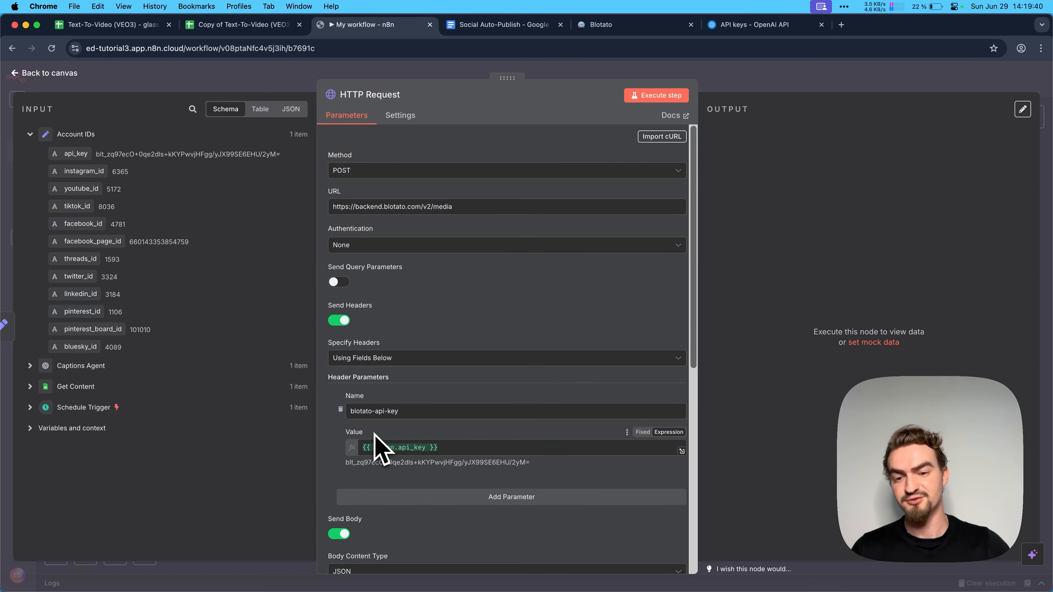
scroll(381, 449, down, 1)
drag(346, 448, 423, 452)
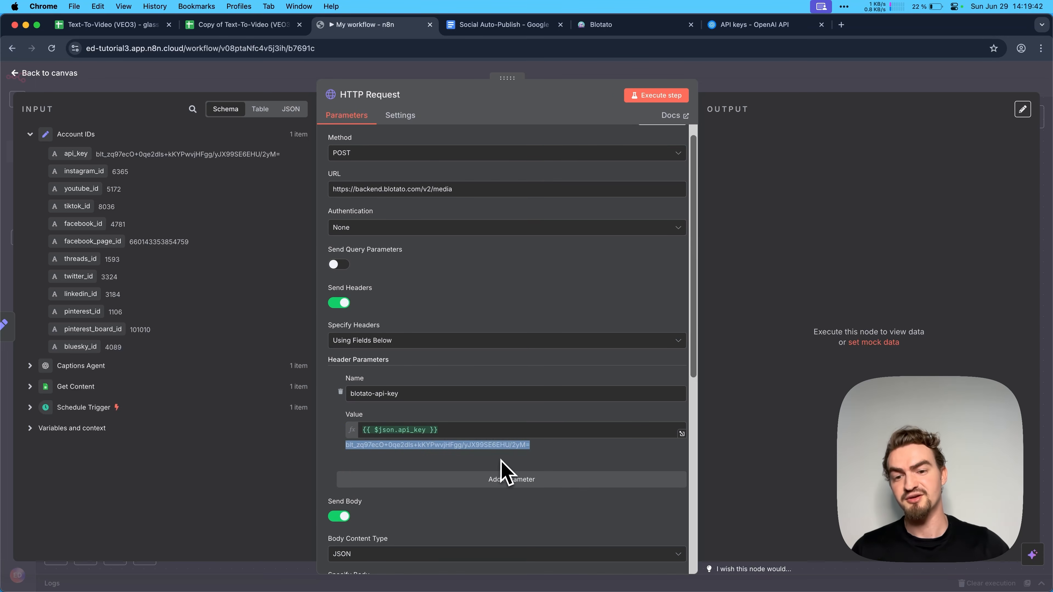
- Map the url body parameter to {{ $('Get Content').item.json.video }} and execute the HTTP Request node
scroll(506, 475, down, 15)
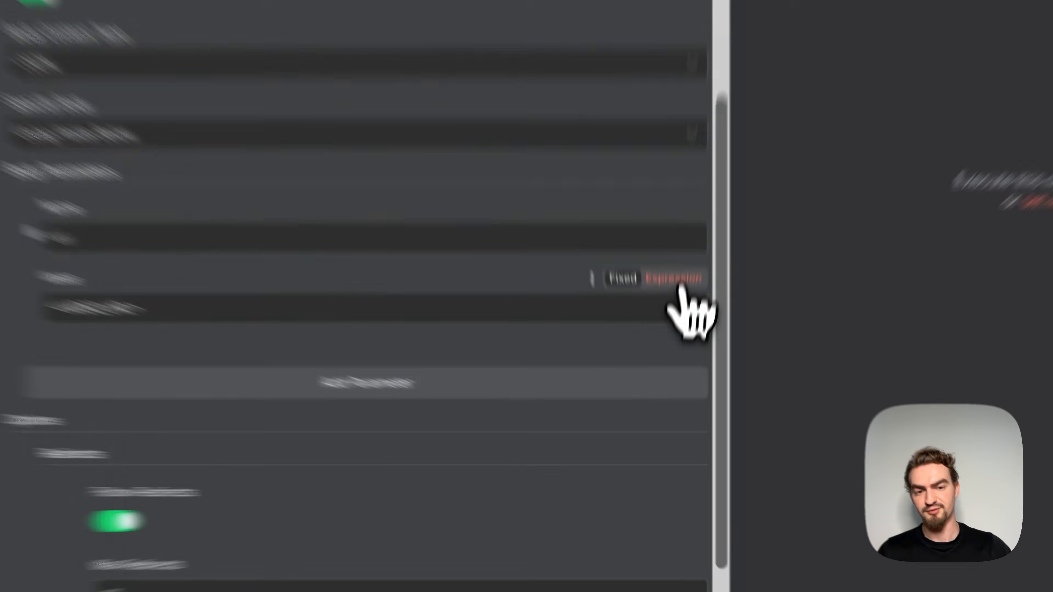
click(669, 382)
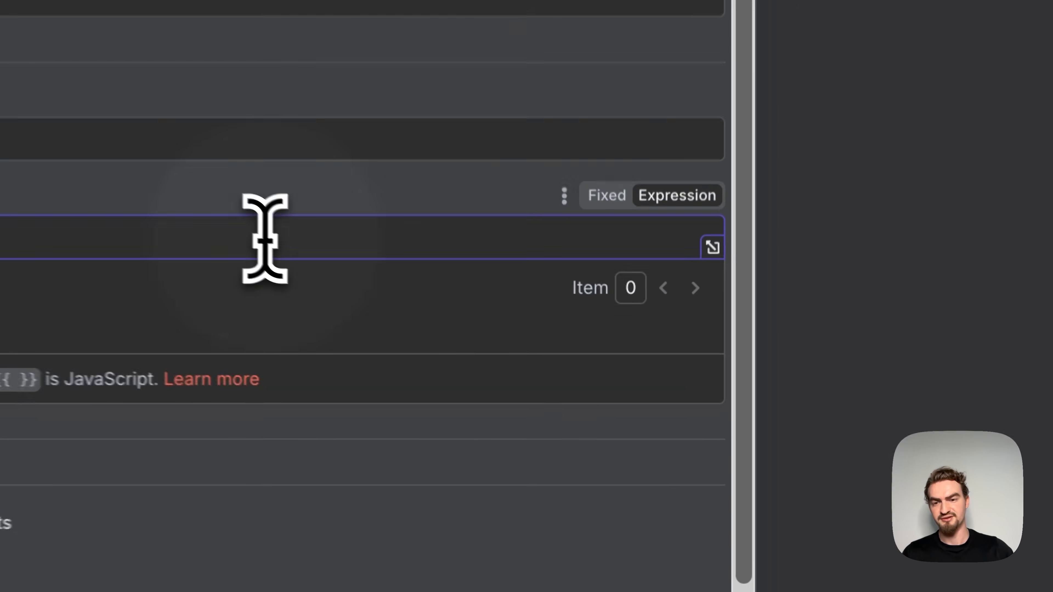
key(BackSpace)
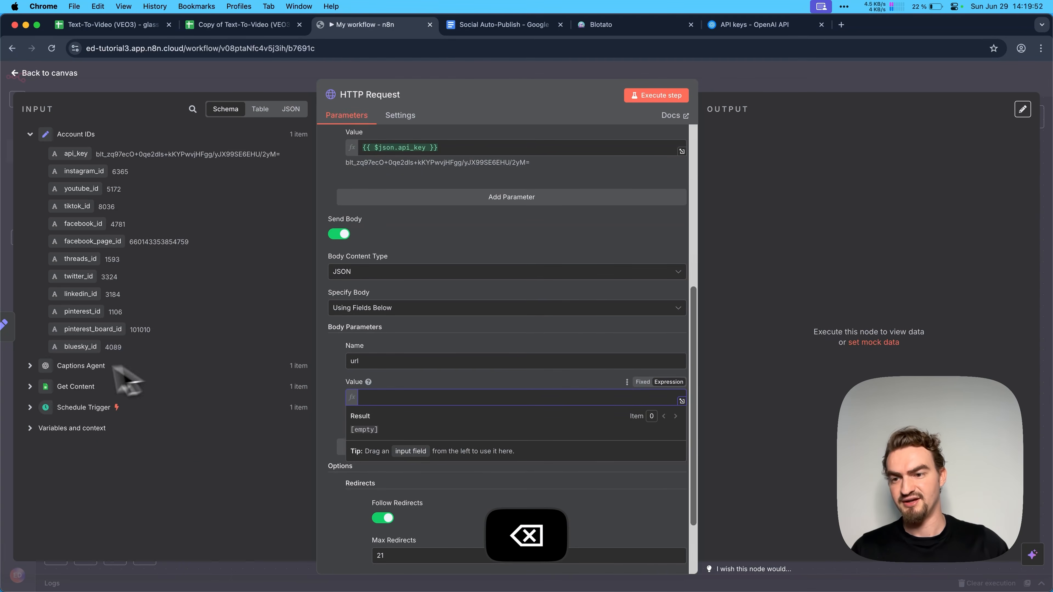
click(30, 387)
drag(72, 473, 387, 397)
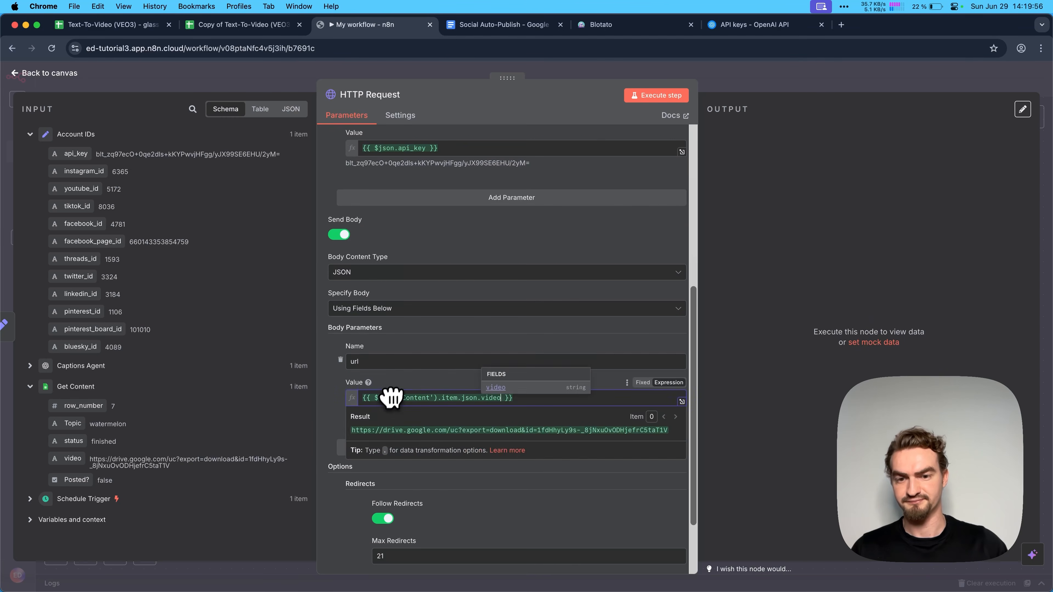
click(658, 101)
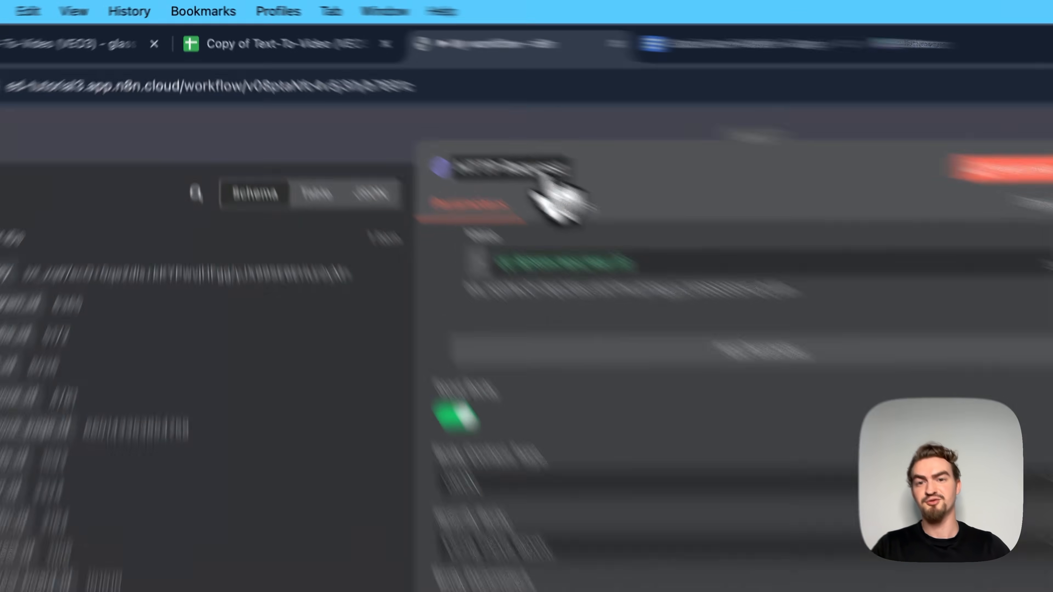
- Rename the HTTP Request node as "Upload Video to Blotato" and save the workflow from the canvas
click(382, 95)
key(super+v)
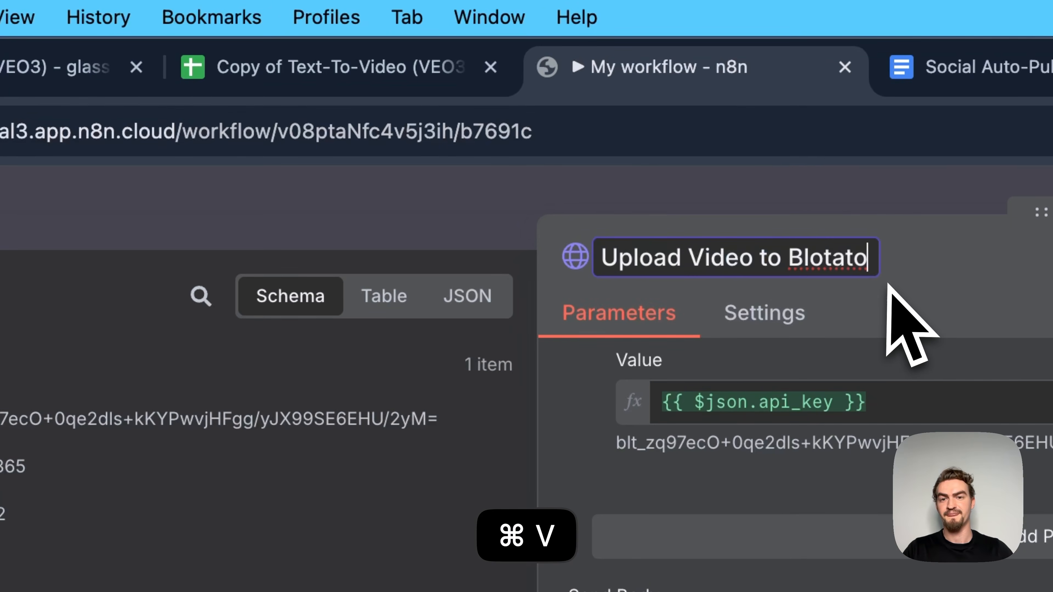
click(887, 287)
click(182, 199)
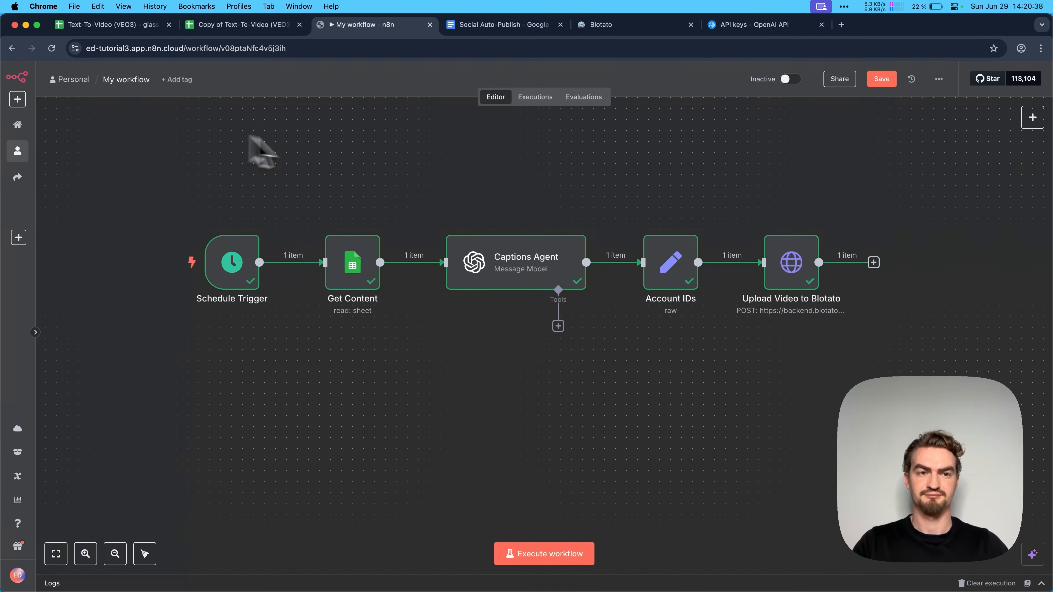
click(881, 78)
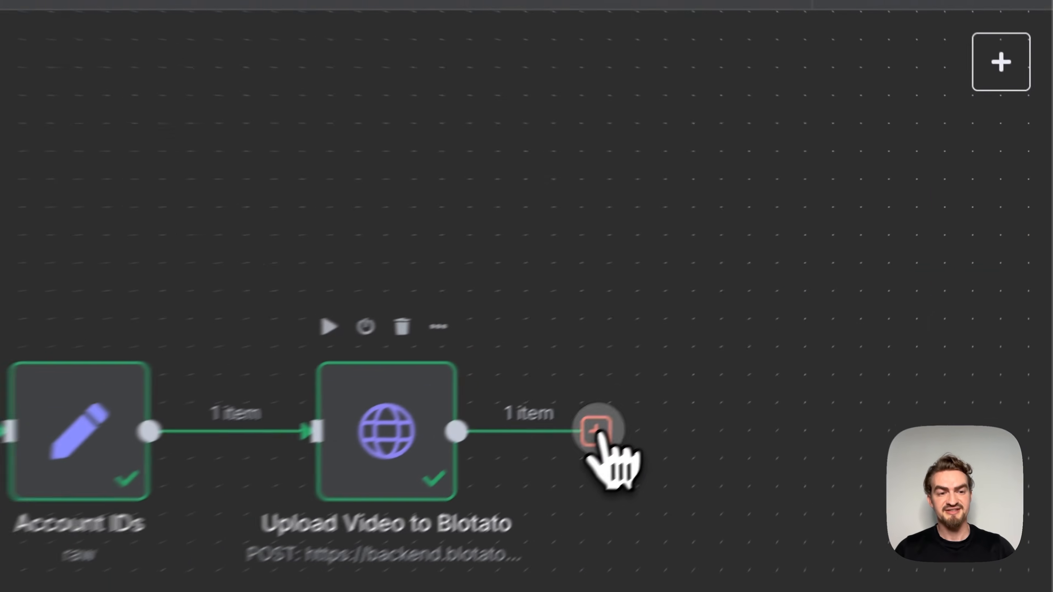
- Add another HTTP Request node after the Upload Video to Blotato node
click(874, 262)
text(http)
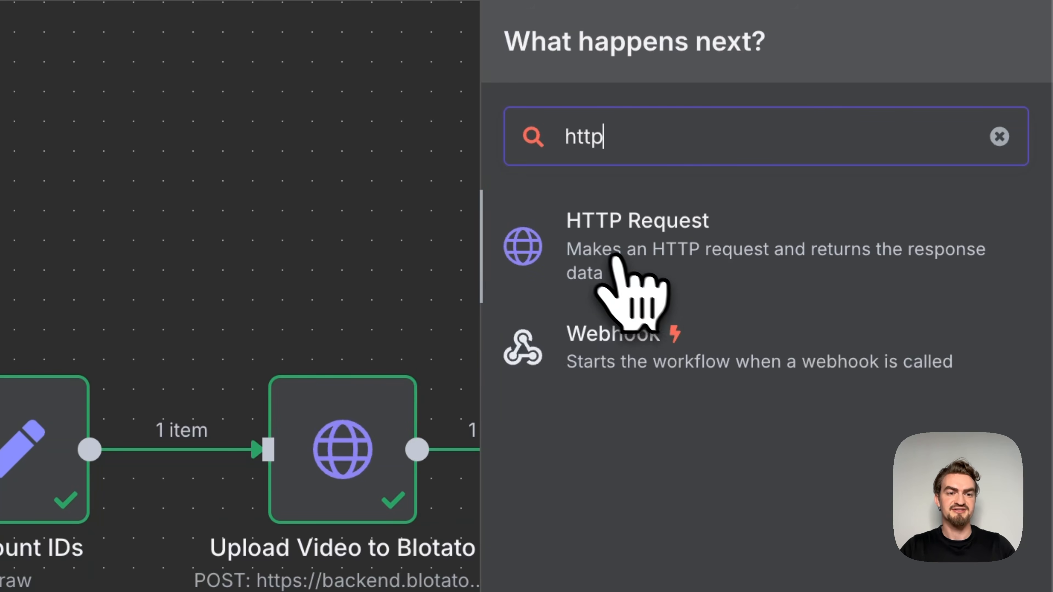
click(616, 277)
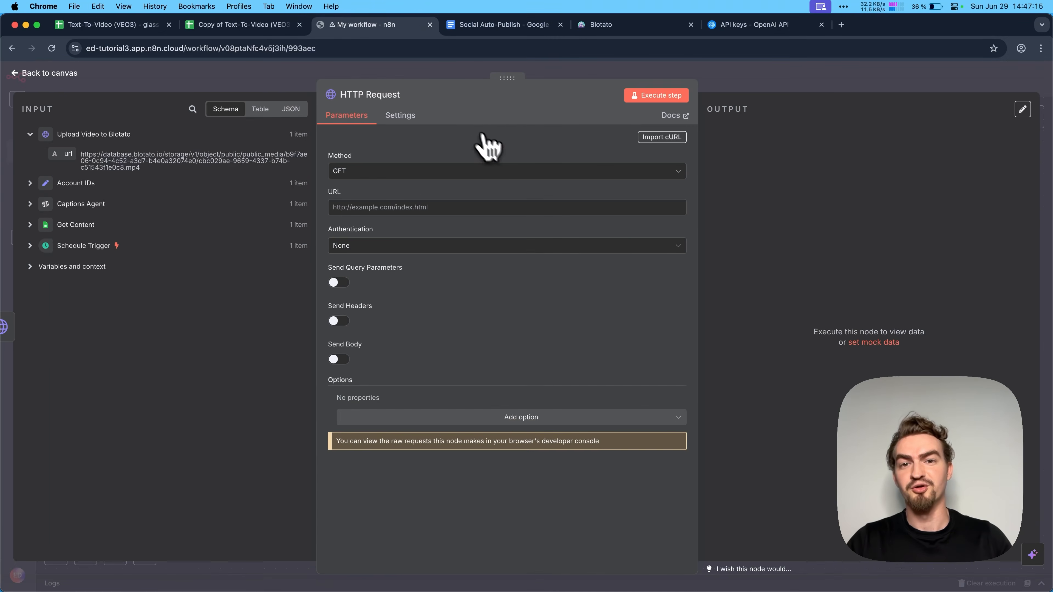
- Import the "Post to Instagram" cURL command from the Social Auto-Publish document into the new HTTP Request node
click(486, 29)
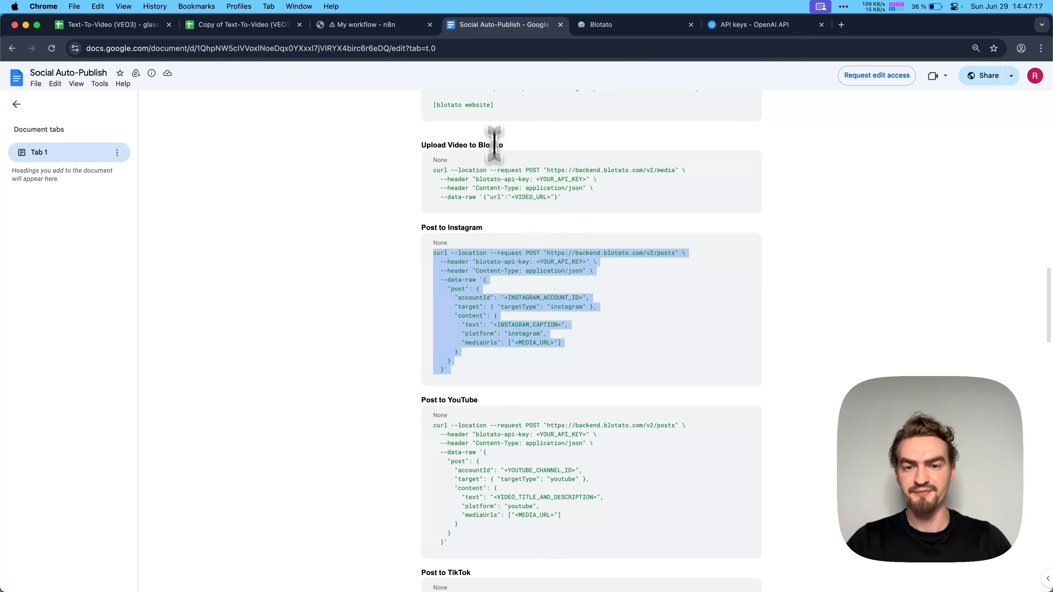
click(479, 340)
drag(458, 373, 423, 245)
key(super+c)
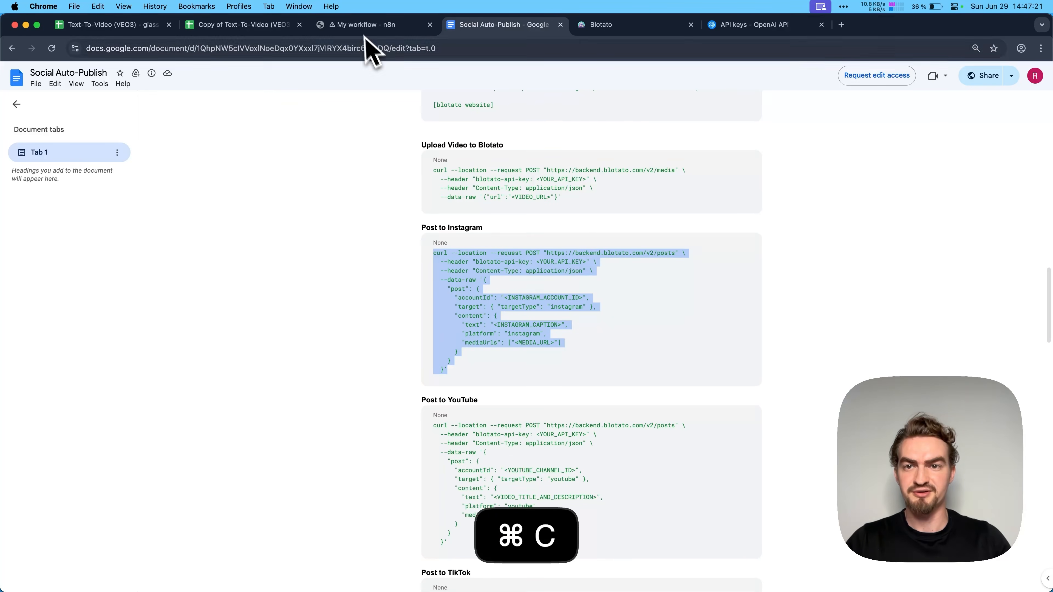
click(367, 25)
click(662, 139)
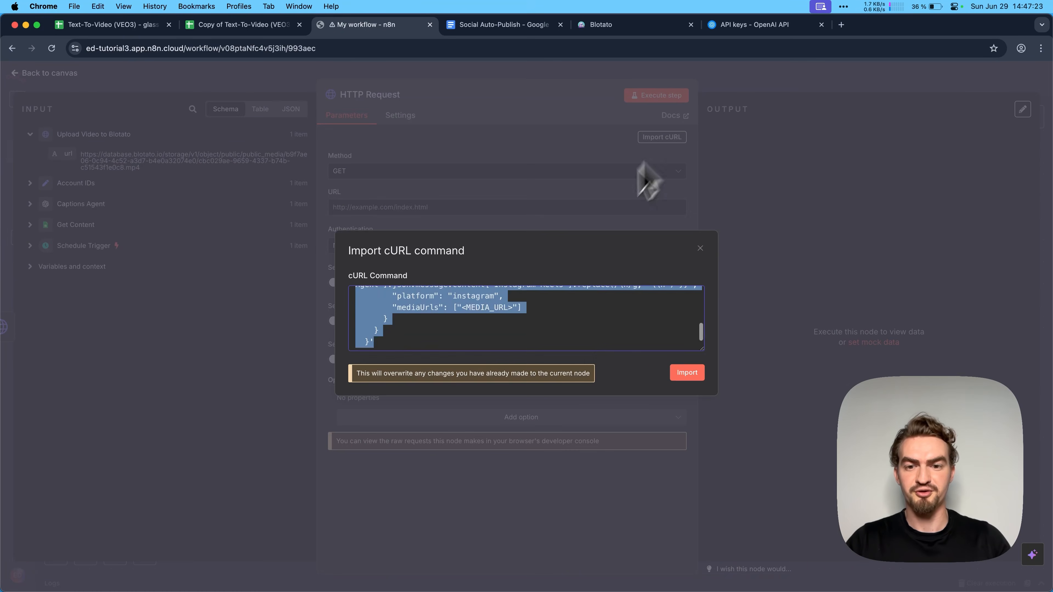
key(super+v)
click(692, 375)
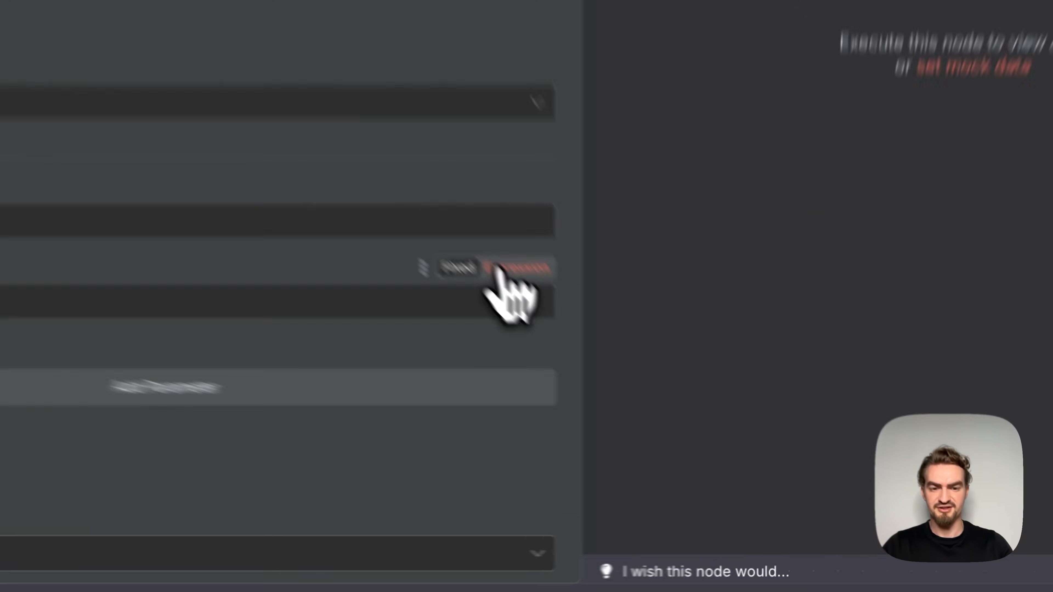
- Replace the blotato-api-key header value placeholder with the expression {{ $('Account IDs').item.json.api_key }}
click(669, 433)
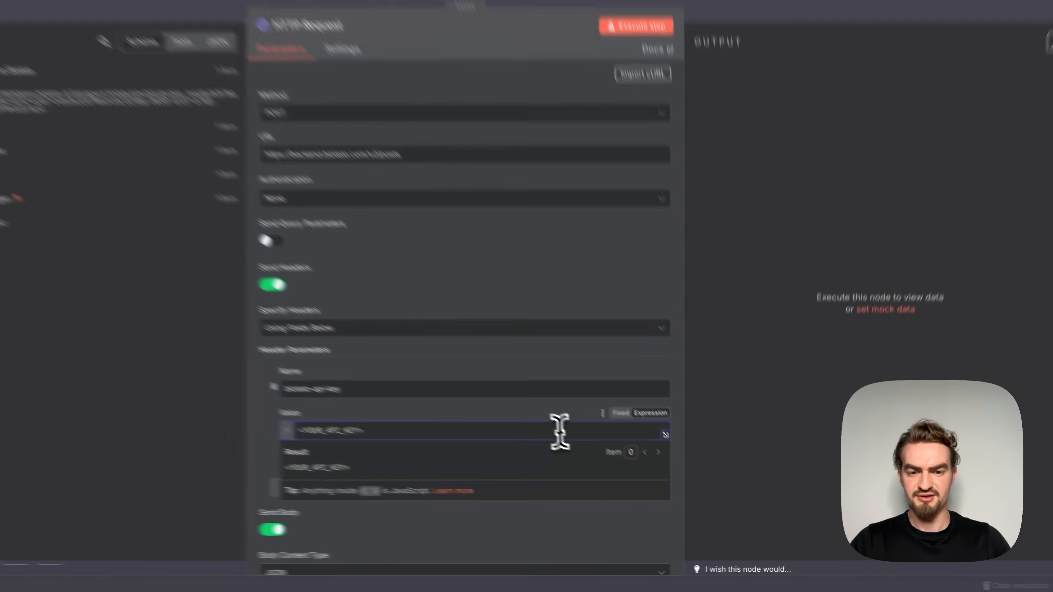
key(BackSpace)
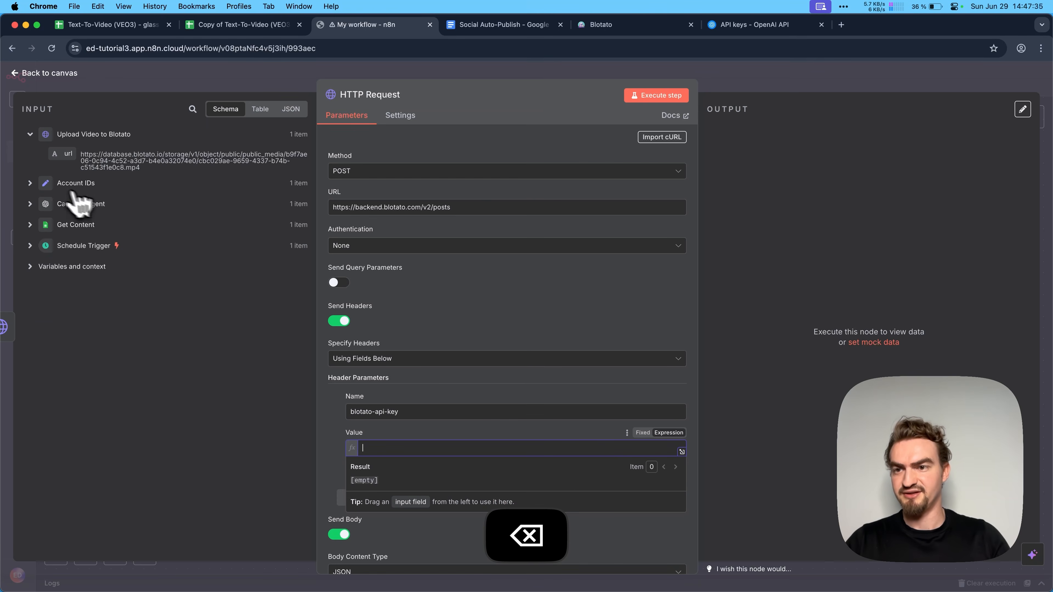
click(31, 185)
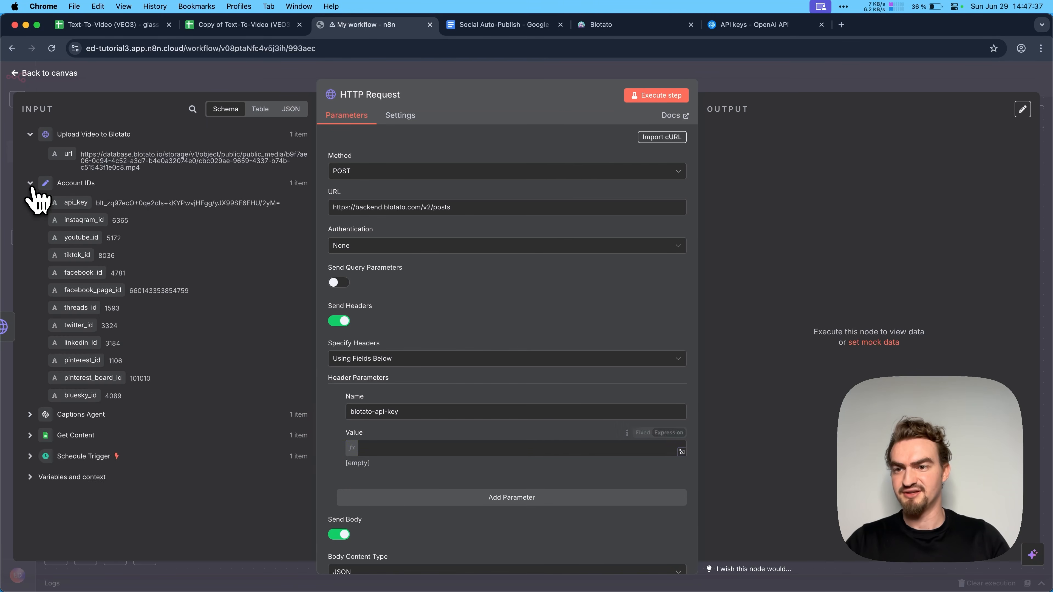
drag(74, 203, 404, 447)
- Make the JSON body an expression and replace <INSTAGRAM_ACCOUNT_ID> with {{ $('Account IDs').item.json.instagram_id }} in the expanded editor
scroll(410, 440, down, 6)
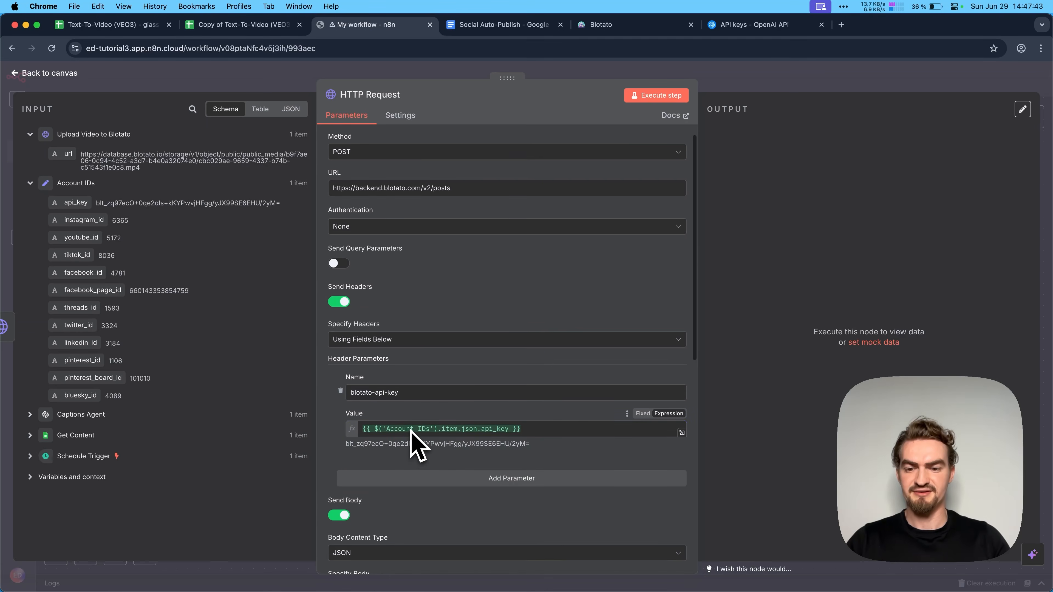
scroll(415, 440, down, 2)
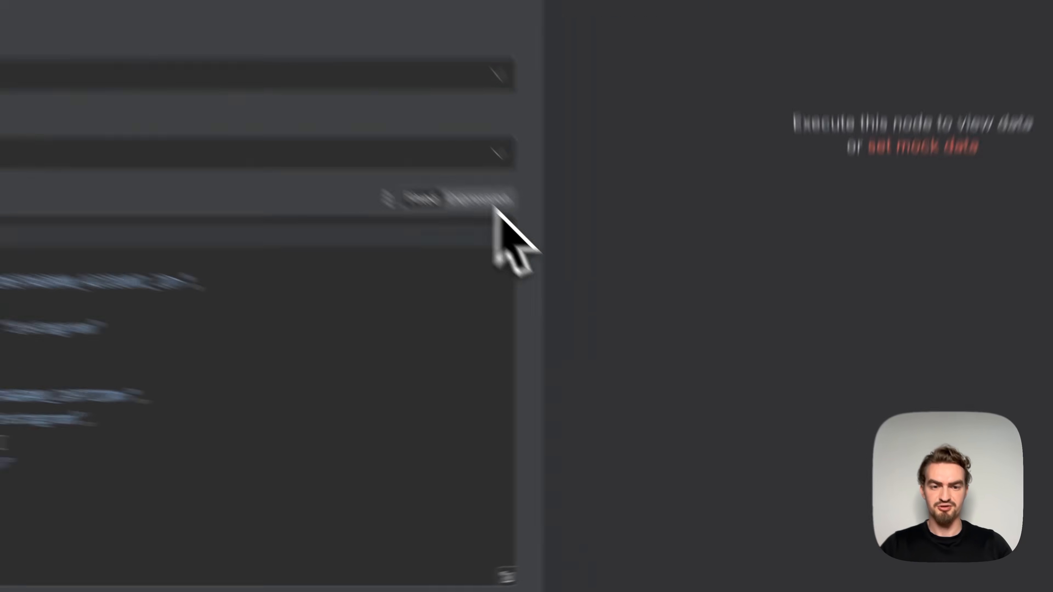
click(671, 367)
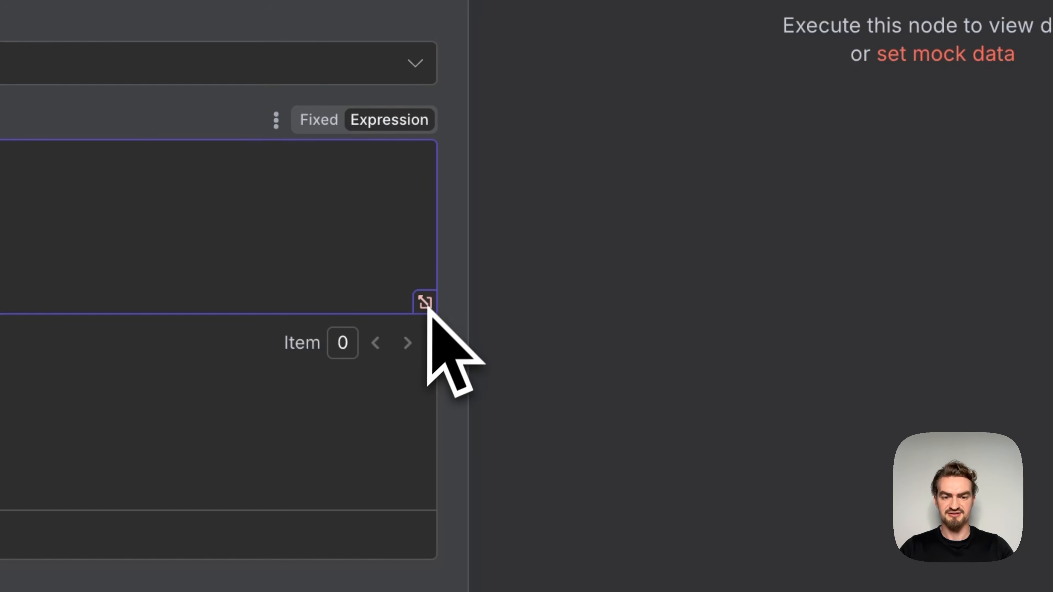
click(425, 303)
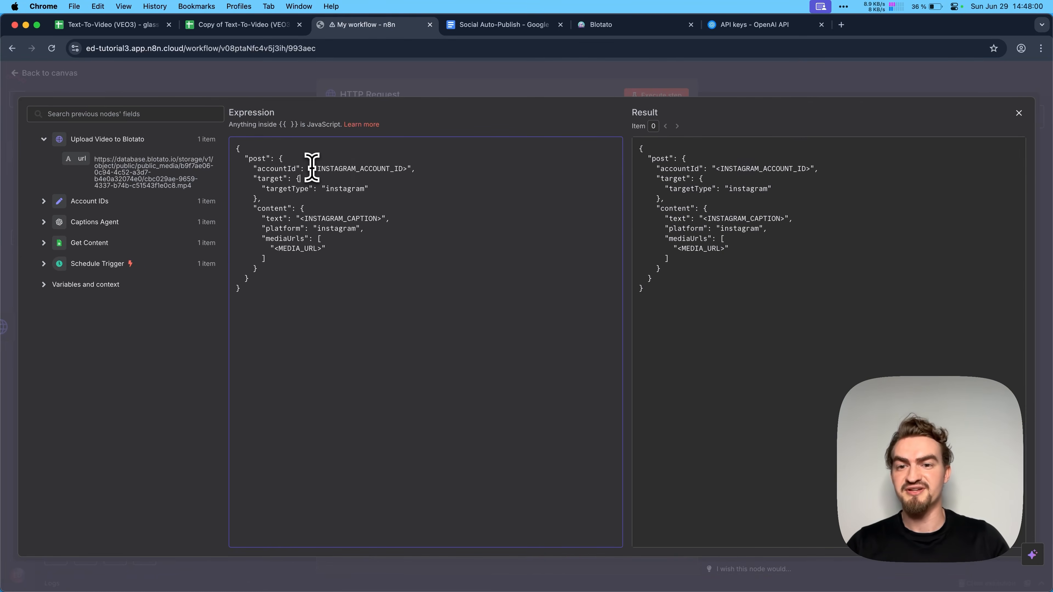
drag(325, 168, 407, 170)
key(BackSpace)
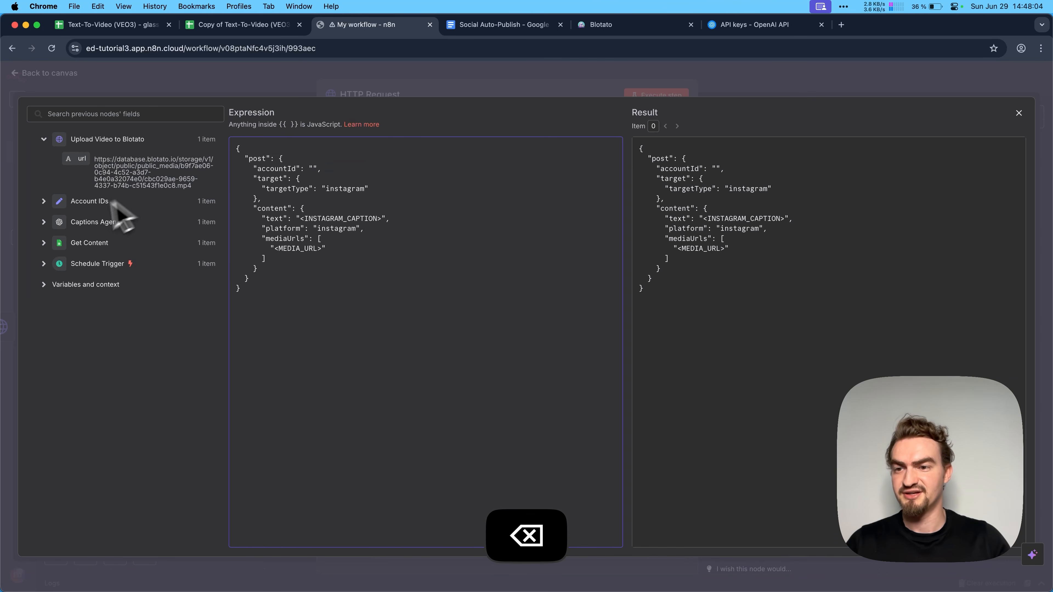
click(43, 201)
drag(83, 242, 313, 168)
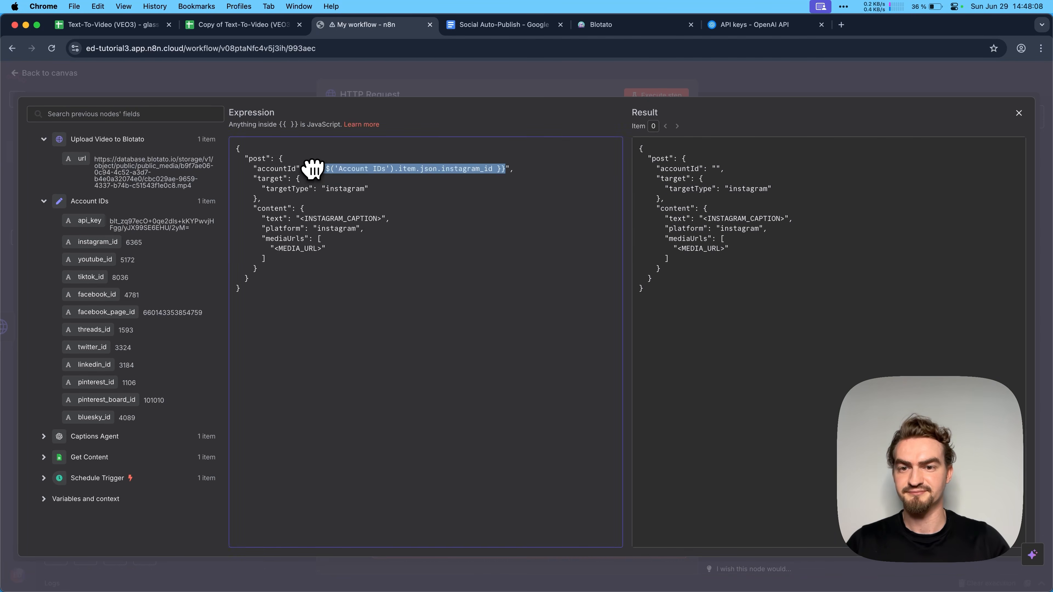
- Replace the <INSTAGRAM_CAPTION> text placeholder with {{ $('Captions Agent').item.json.message.content['Instagram Reels'] }}
drag(300, 219, 382, 220)
key(BackSpace)
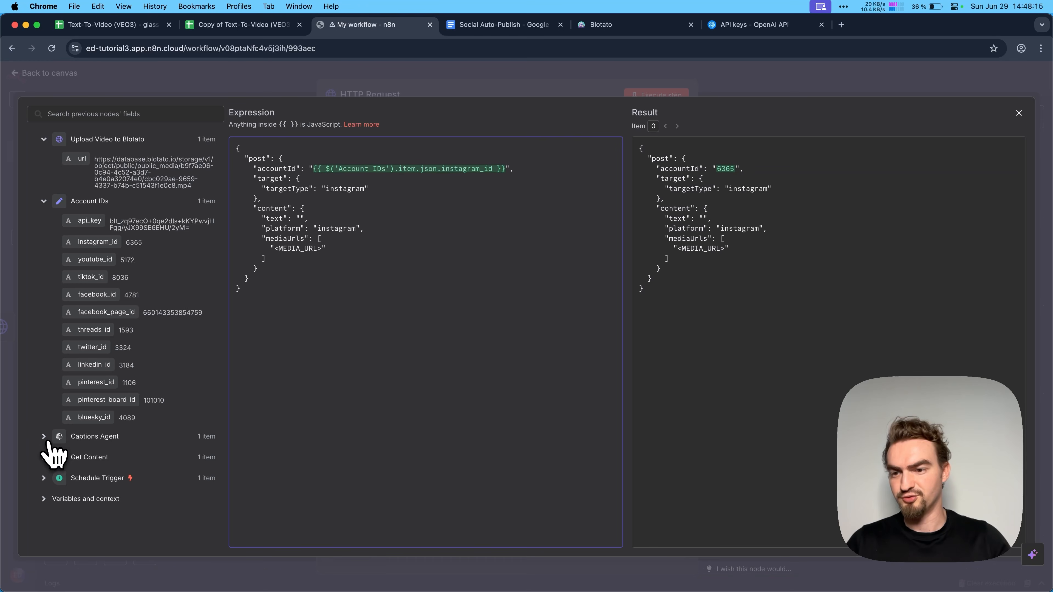
click(44, 437)
scroll(92, 431, down, 3)
scroll(92, 435, down, 6)
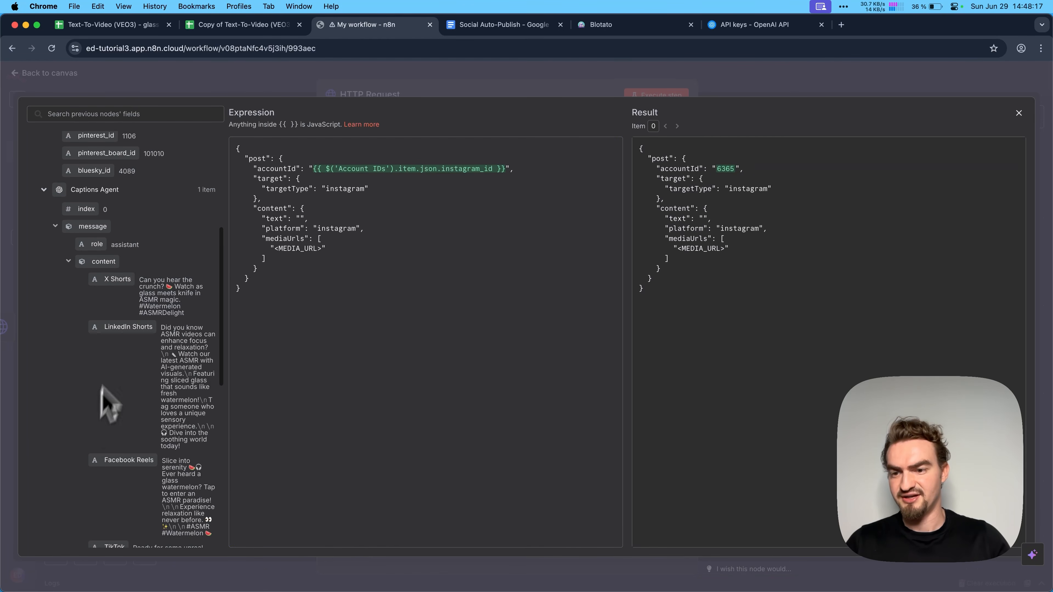
scroll(134, 380, down, 2)
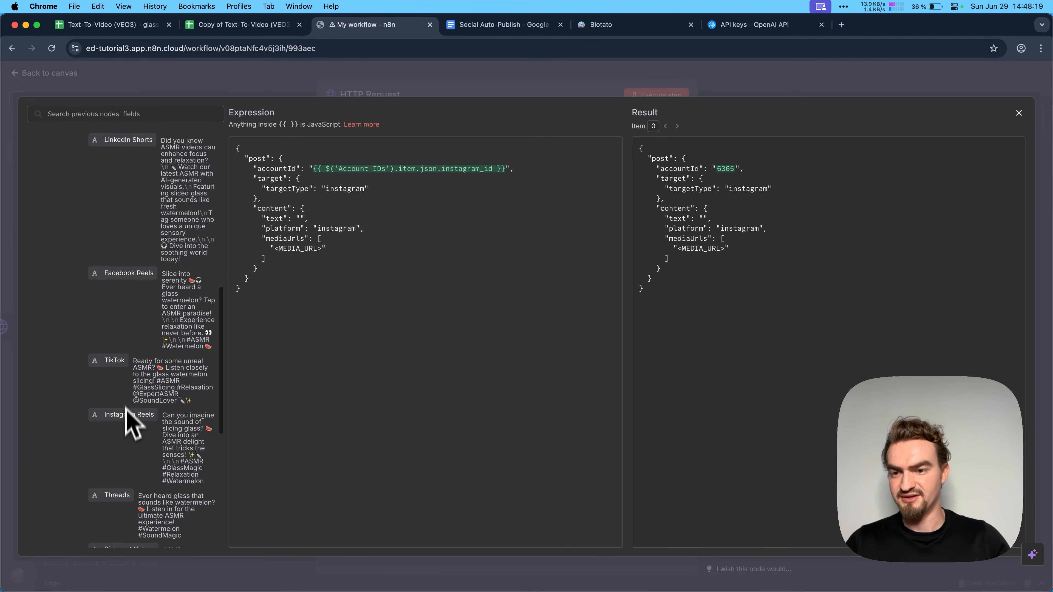
drag(127, 415, 300, 215)
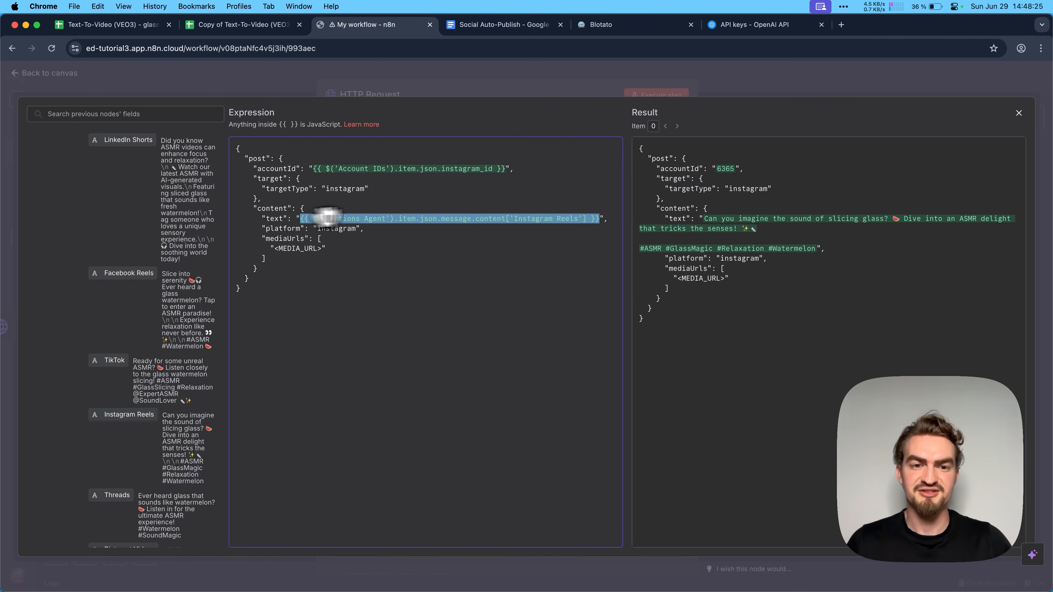
- Append the JSON Fixer snippet .replace(/\n/g, '\\n') from the Social Auto-Publish document to the Instagram Reels caption expression
drag(705, 222, 816, 247)
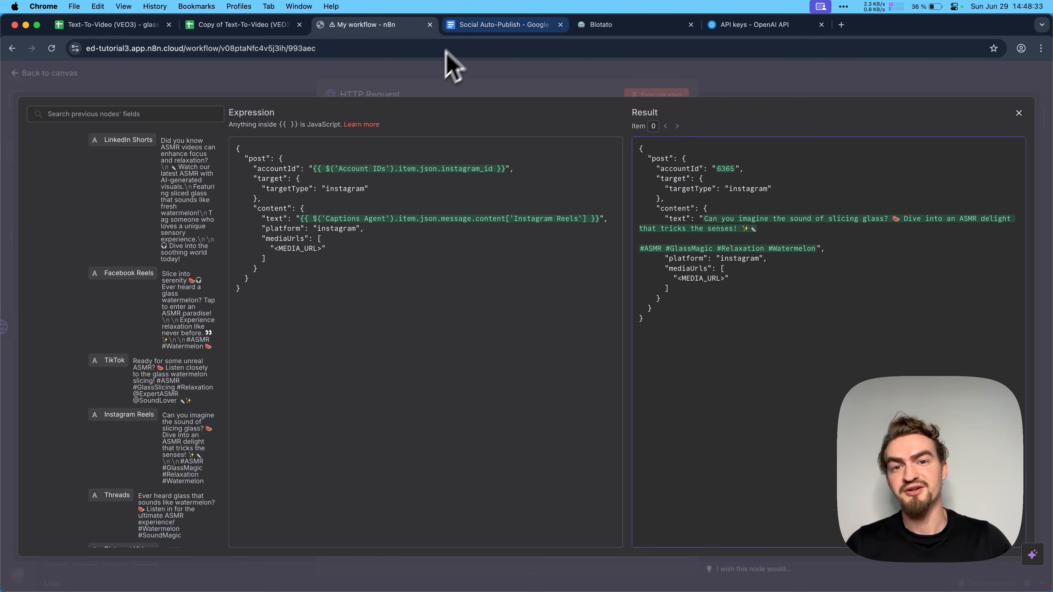
click(477, 24)
click(460, 433)
drag(460, 434, 409, 431)
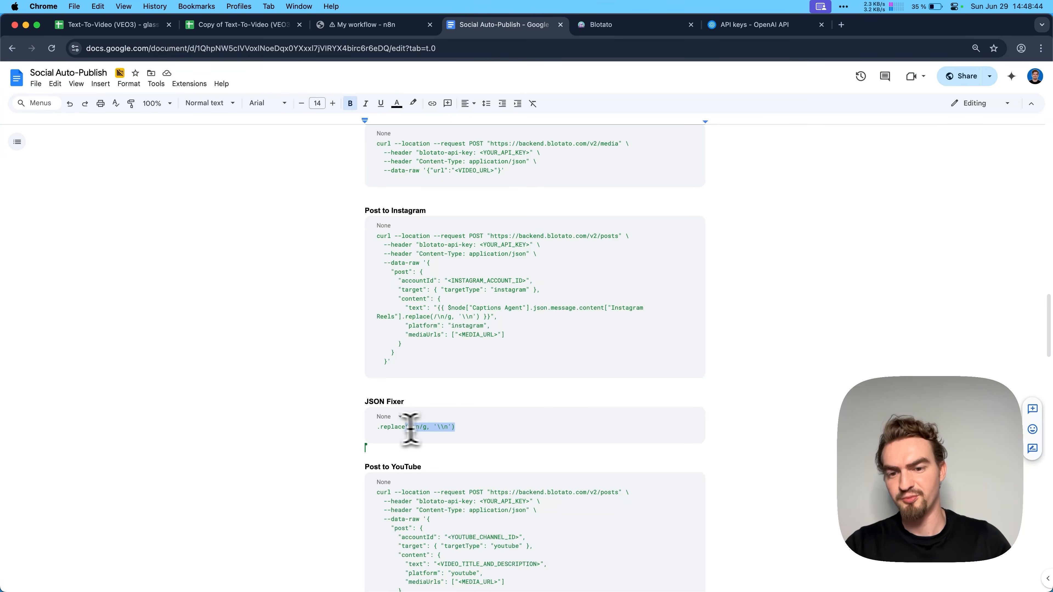
key(super+c)
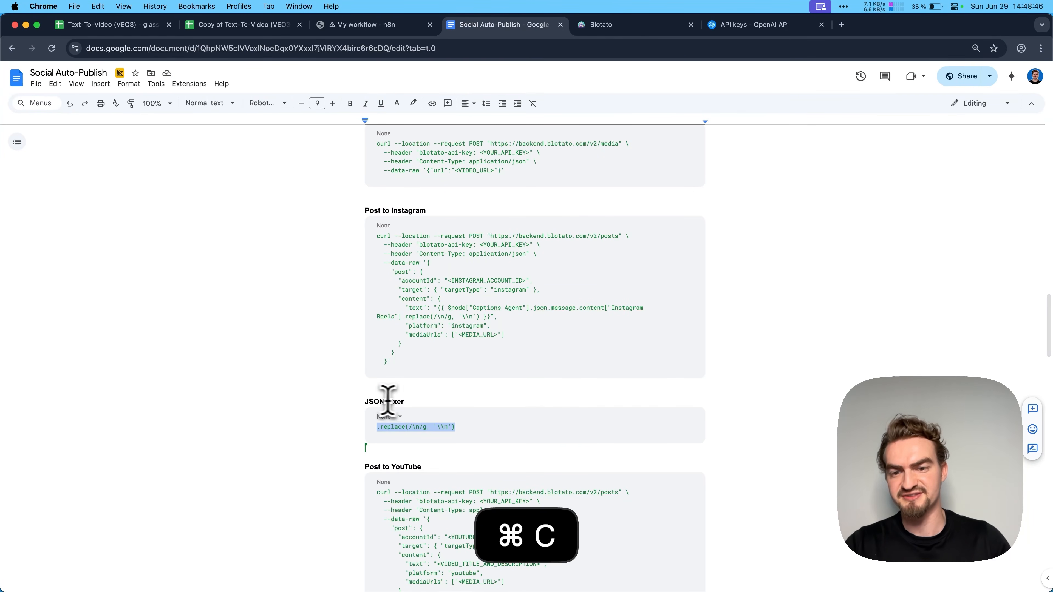
click(381, 25)
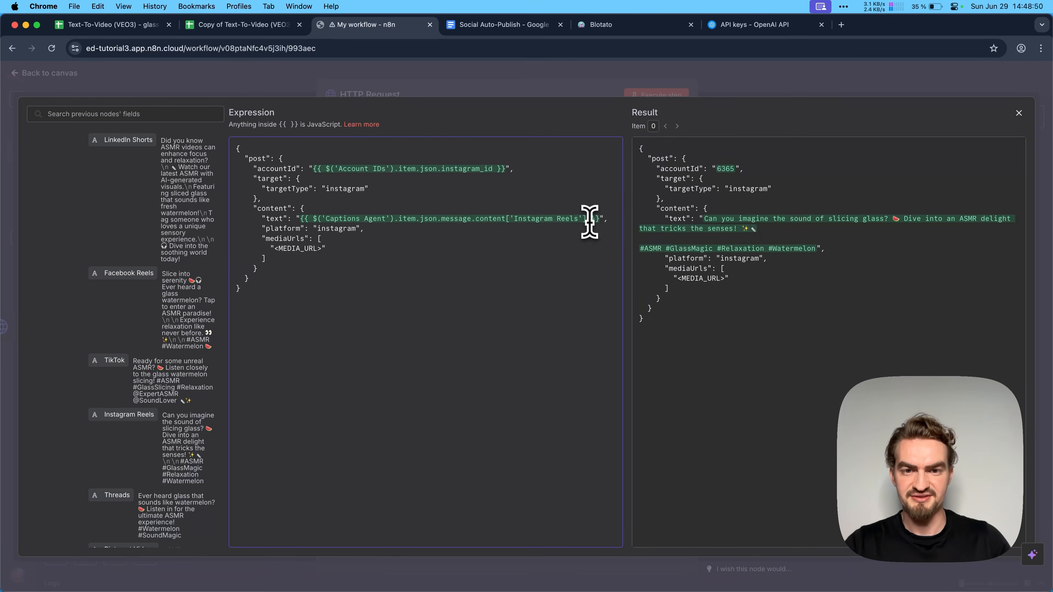
key(super+v)
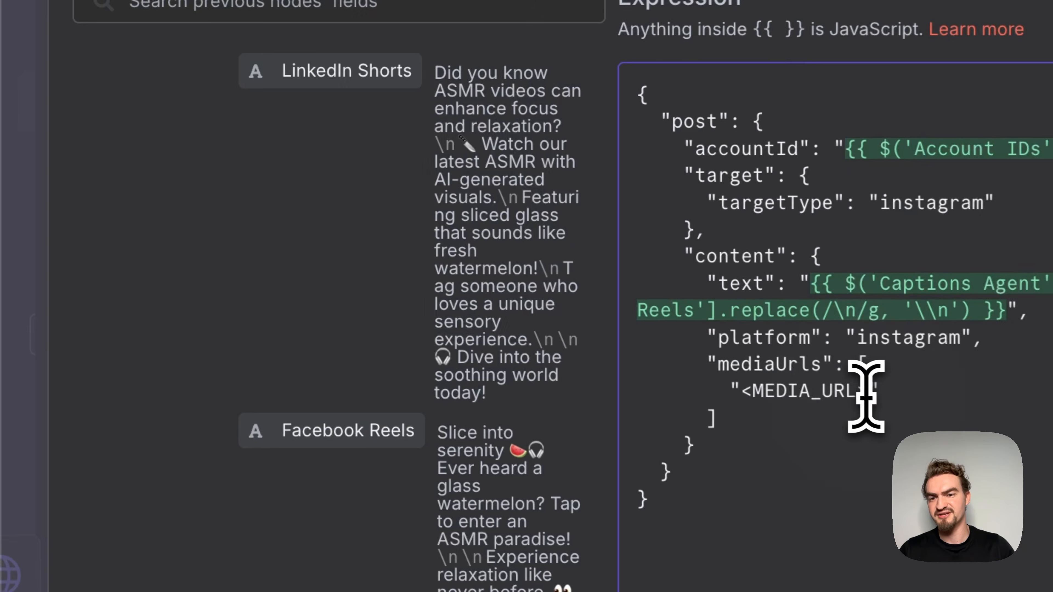
- Replace the <MEDIA_URL> placeholder in mediaUrls with {{ $json.url }} from Upload Video to Blotato and execute the HTTP Request node
drag(321, 258, 273, 258)
key(BackSpace)
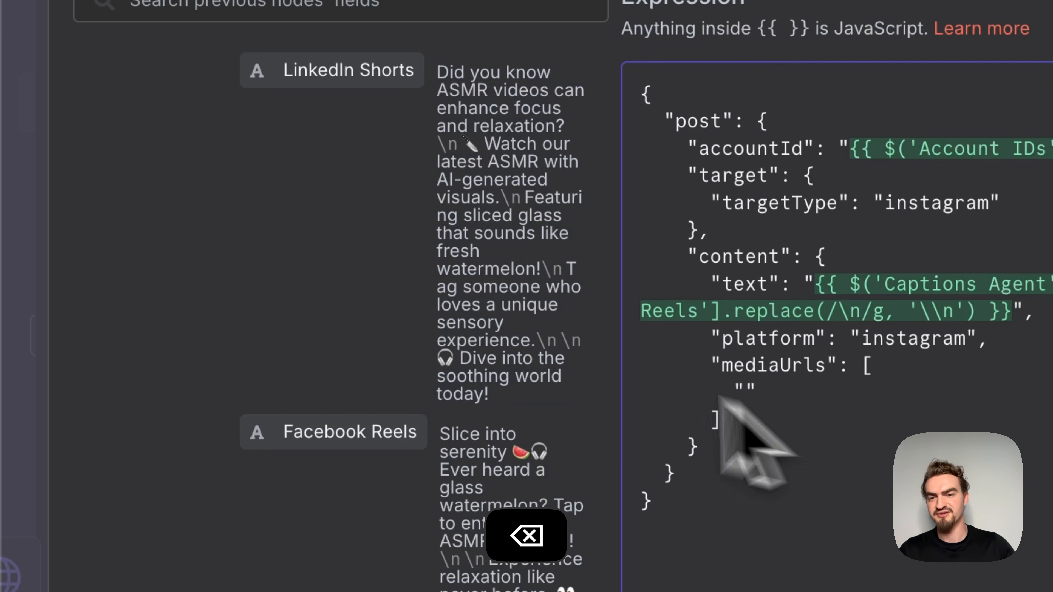
scroll(489, 363, up, 5)
scroll(490, 363, up, 5)
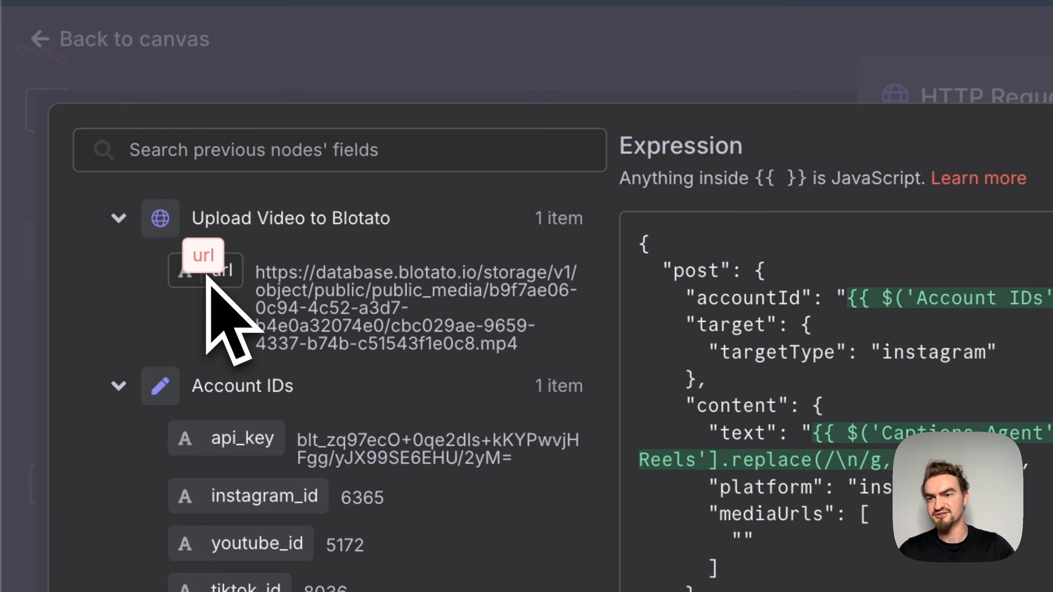
drag(81, 161, 280, 237)
drag(750, 446, 732, 512)
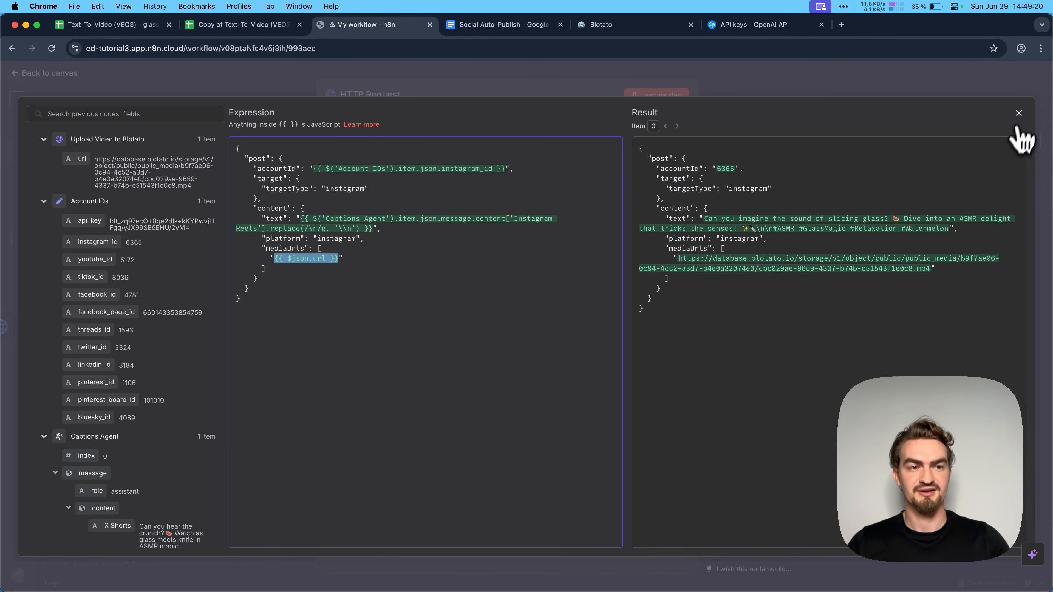
click(1019, 113)
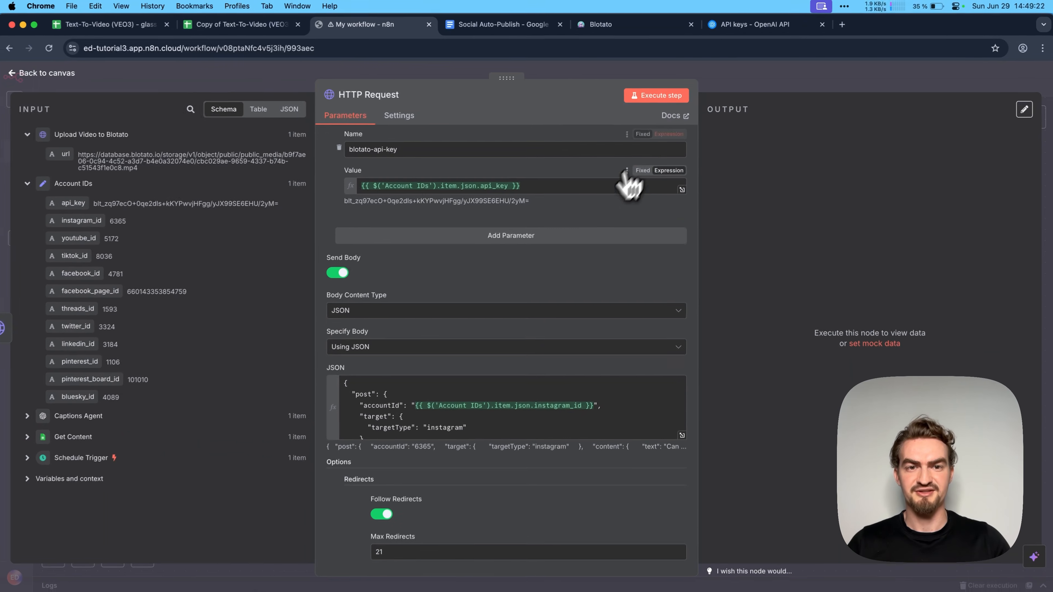
click(657, 96)
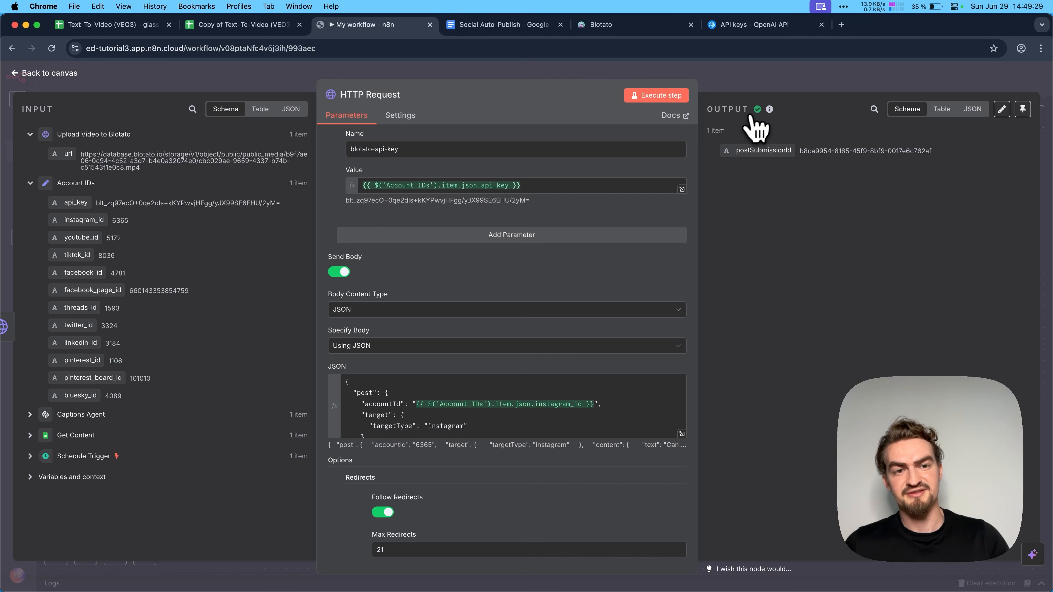
- Rename the HTTP Request node as "Post to Instagram" and return to the canvas
click(400, 94)
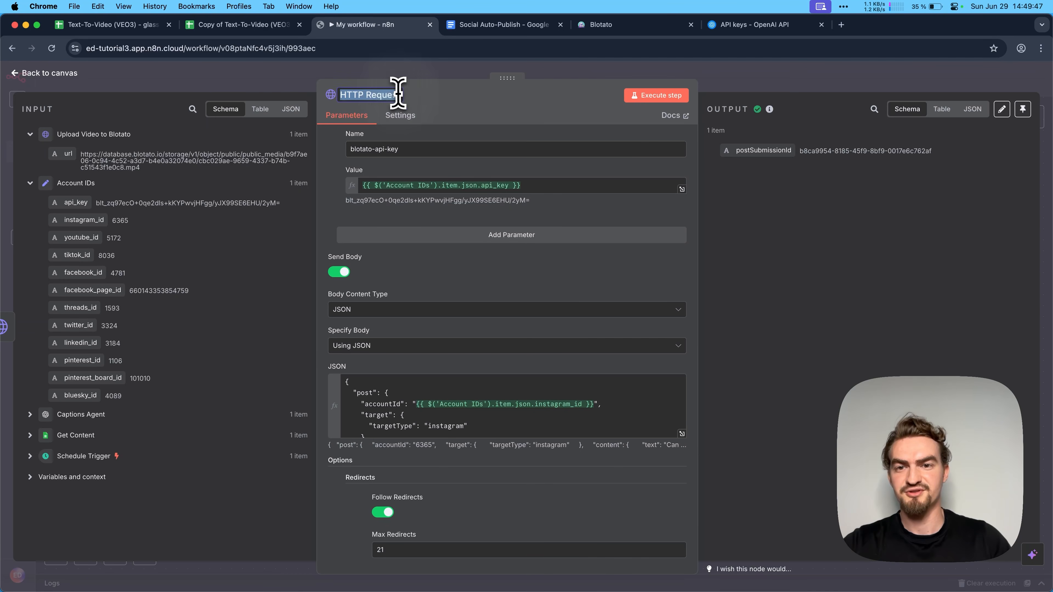
key(super+v)
click(446, 118)
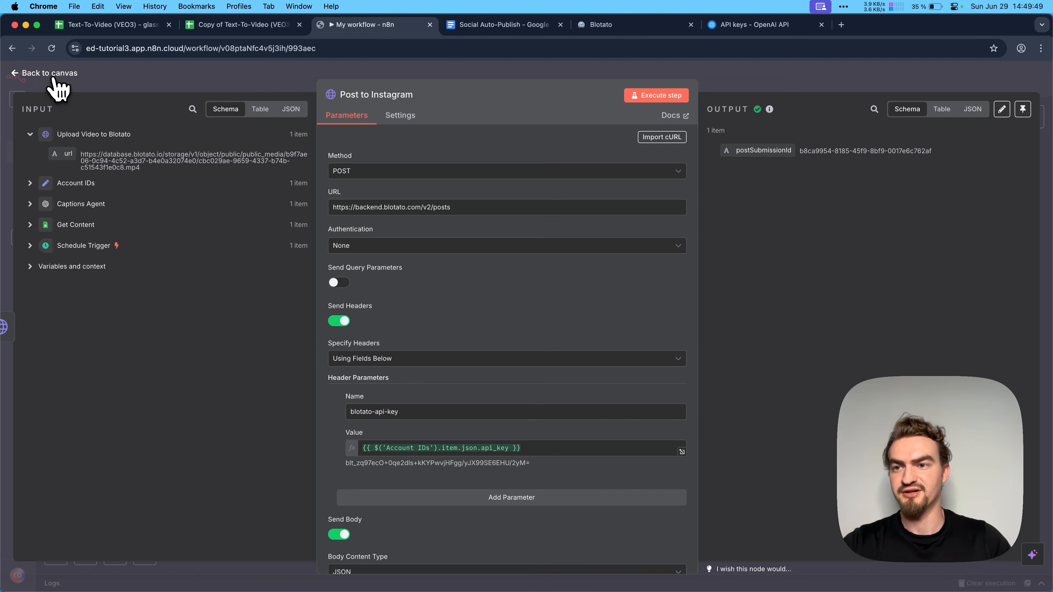
click(48, 74)
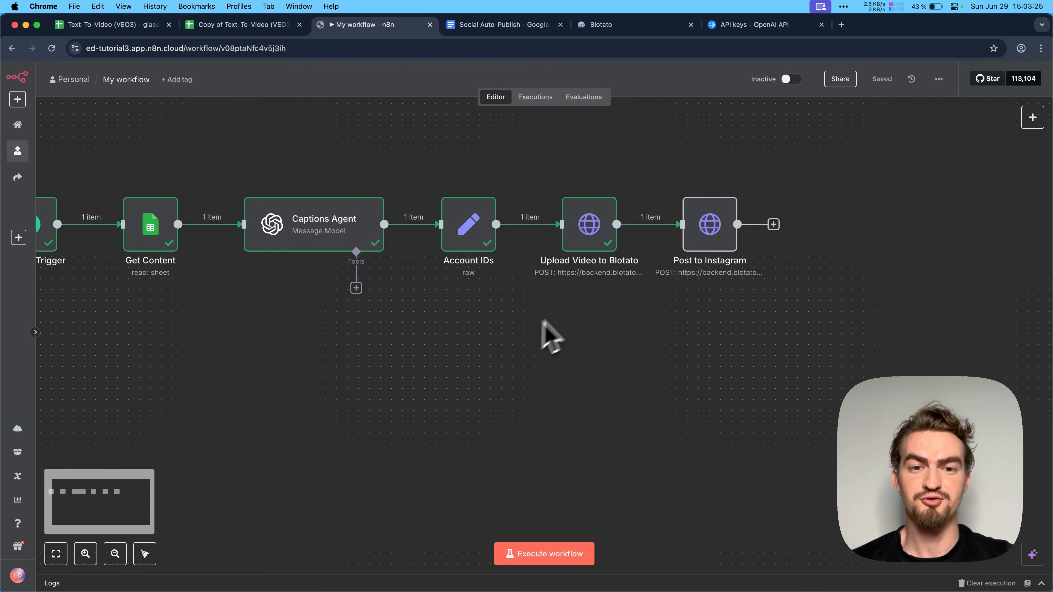
- Add a second HTTP Request node branching from the Upload Video to Blotato node's output
click(617, 224)
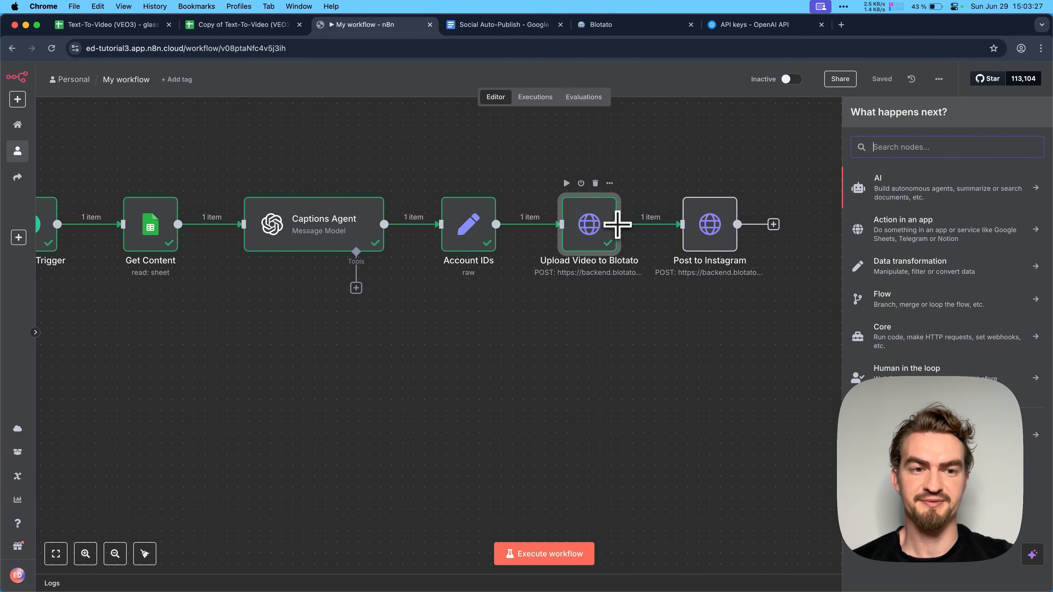
text(http)
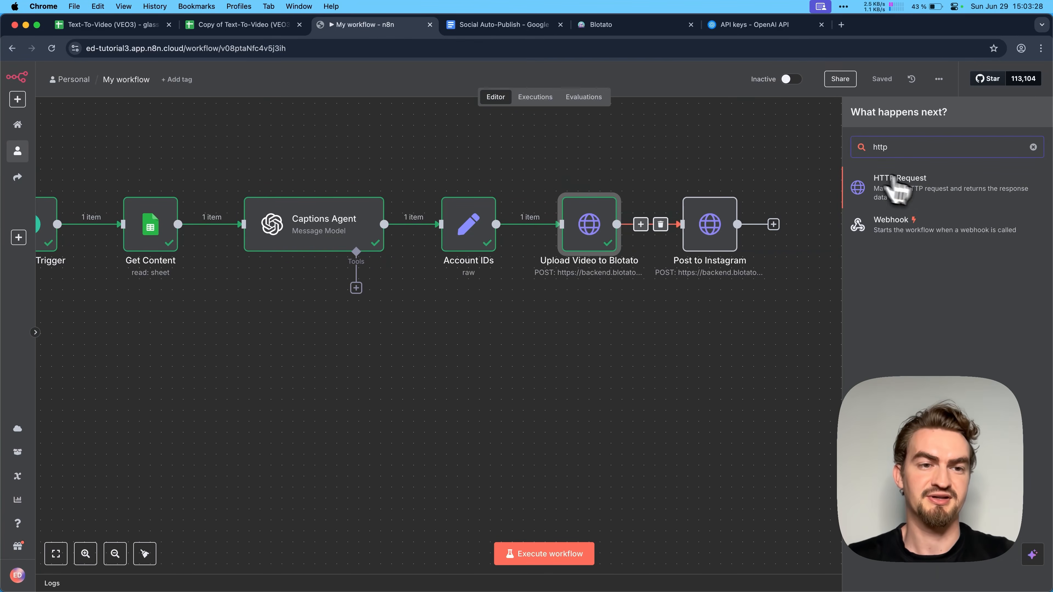
click(924, 197)
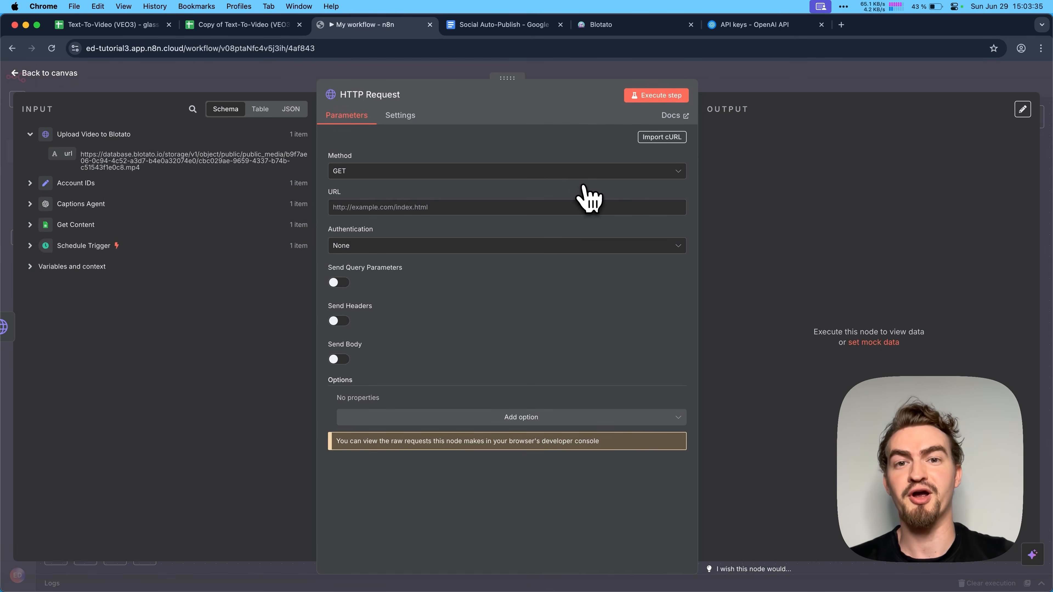
- Import the "Post to YouTube" cURL command from the Social Auto-Publish document into the new HTTP Request node
click(485, 26)
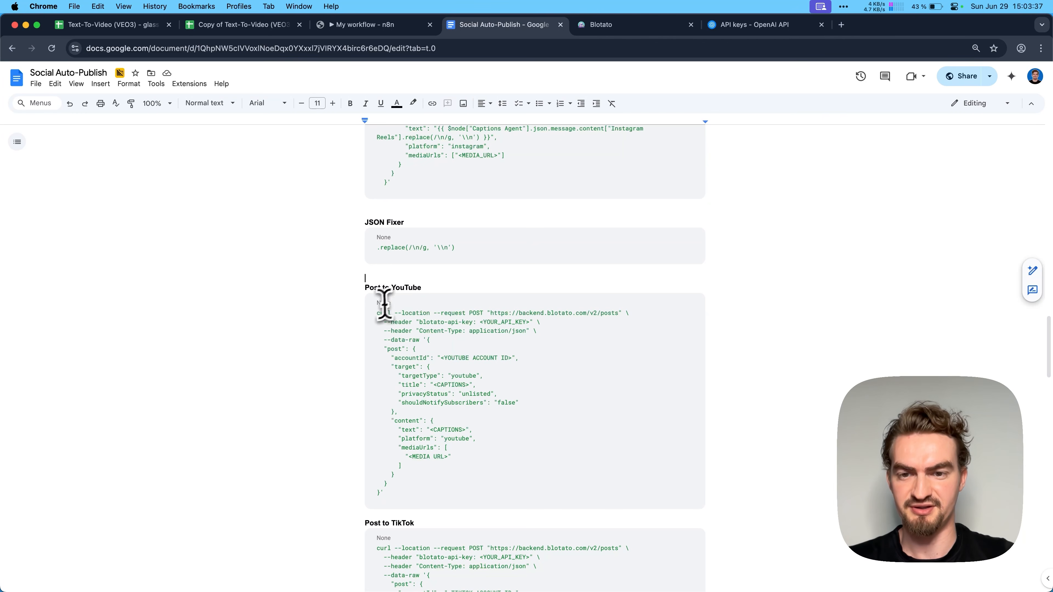
drag(376, 312, 435, 496)
key(super+c)
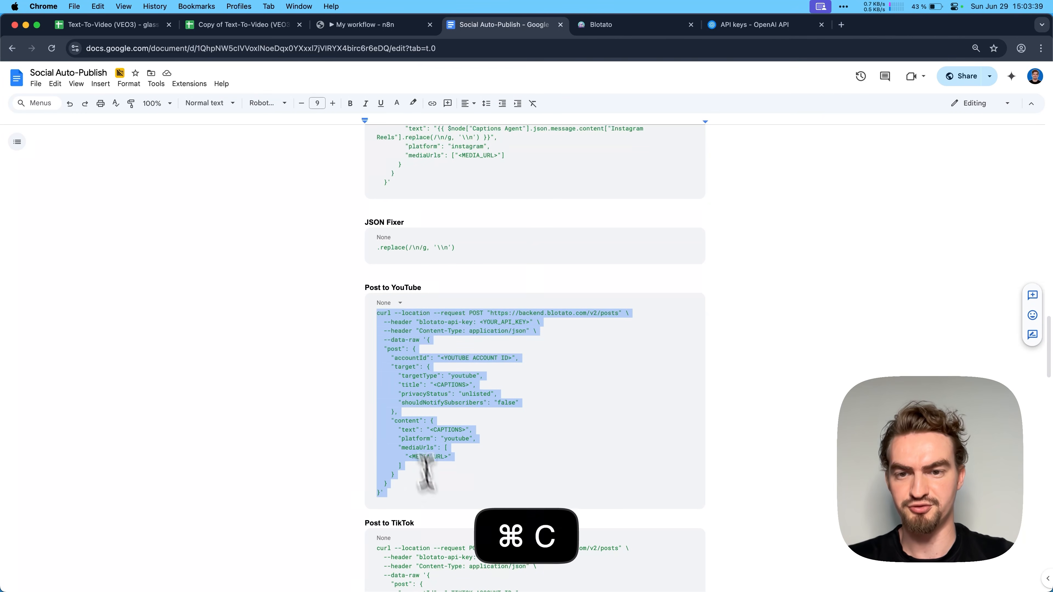
click(386, 25)
click(660, 138)
key(super+v)
click(687, 373)
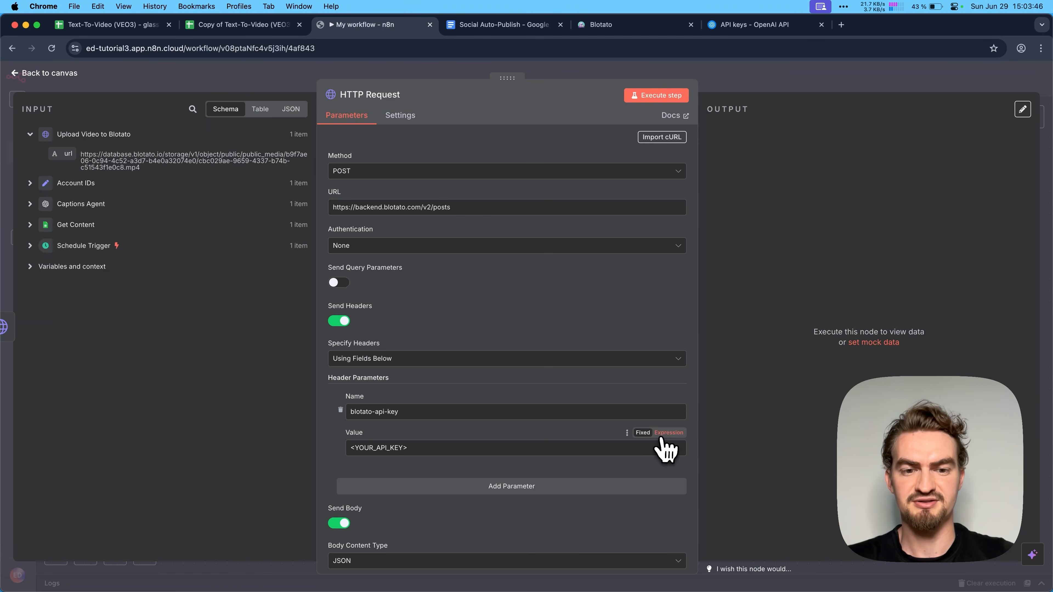
- Map the YouTube request's blotato-api-key header value to {{ $('Account IDs').item.json.api_key }} in place of the placeholder
click(668, 433)
click(555, 447)
key(super+a)
key(BackSpace)
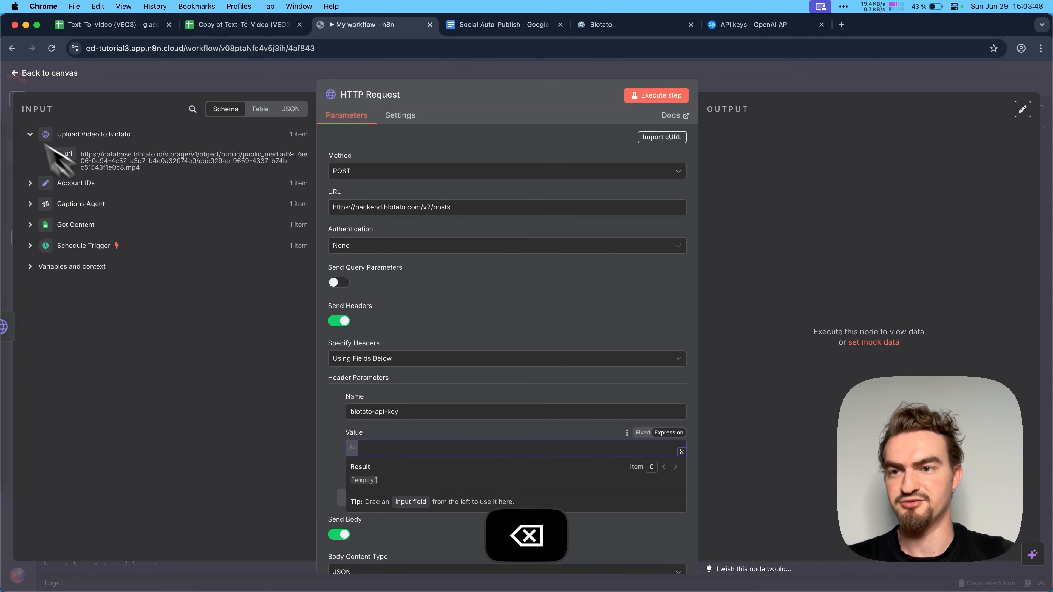
click(33, 187)
drag(68, 203, 410, 452)
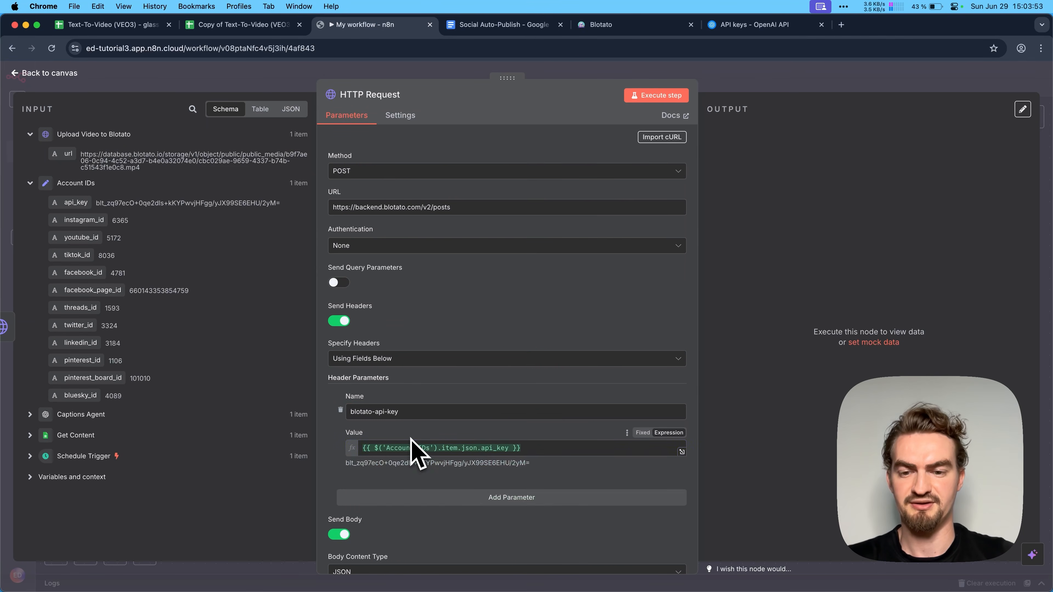
scroll(411, 448, down, 10)
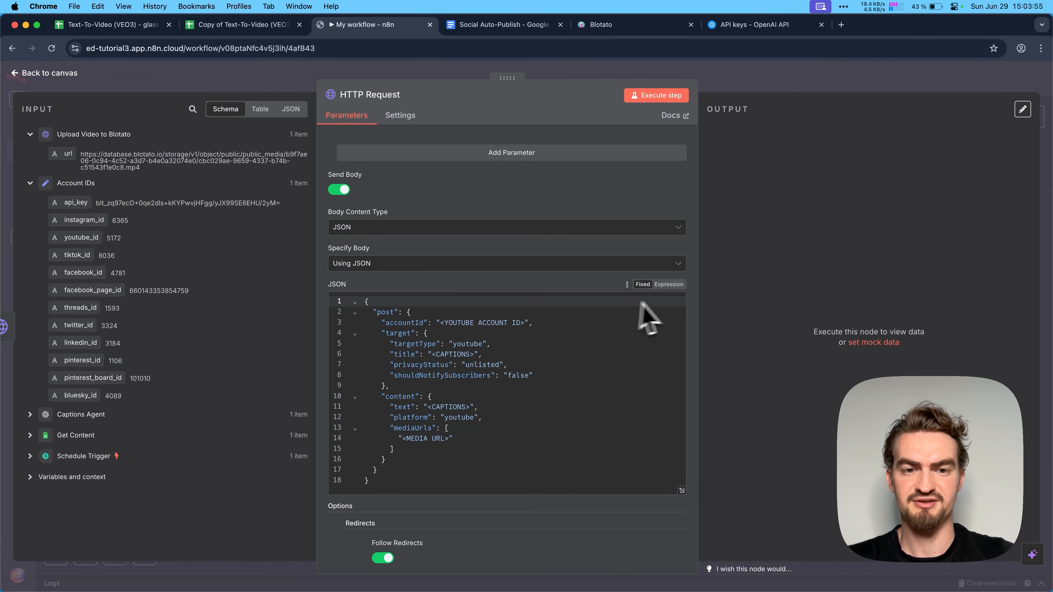
- Switch the YouTube request's JSON body to an expression and replace the accountId placeholder with {{ $('Account IDs').item.json.youtube_id }}
click(670, 285)
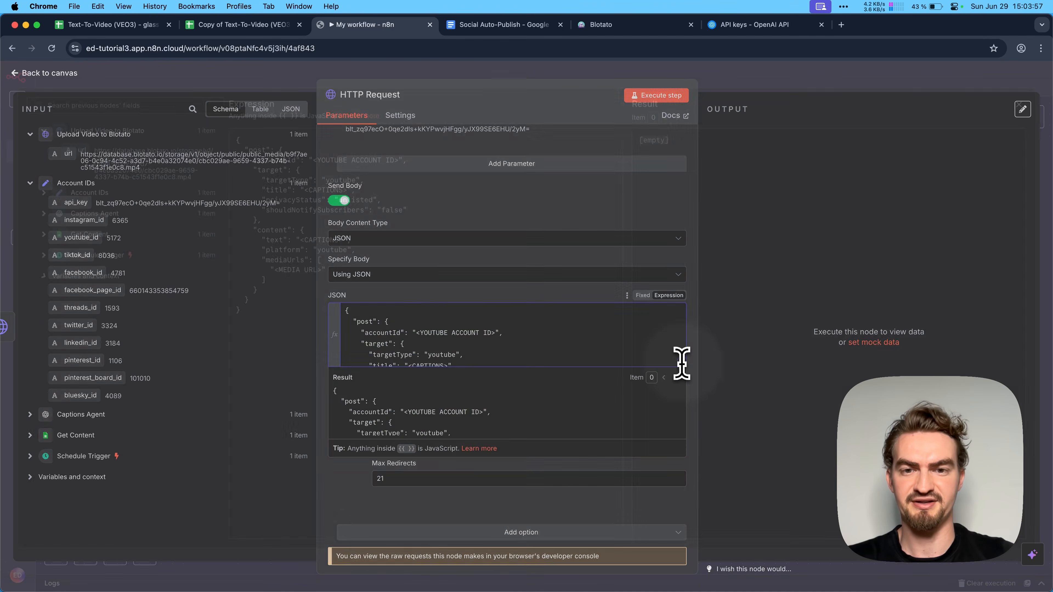
click(681, 361)
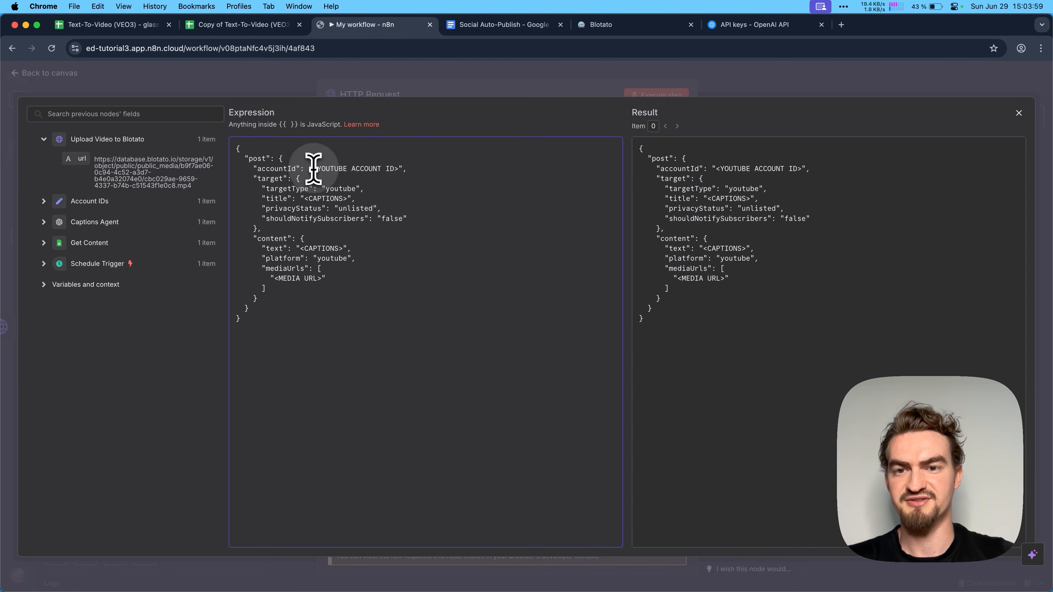
drag(313, 169, 403, 169)
key(BackSpace)
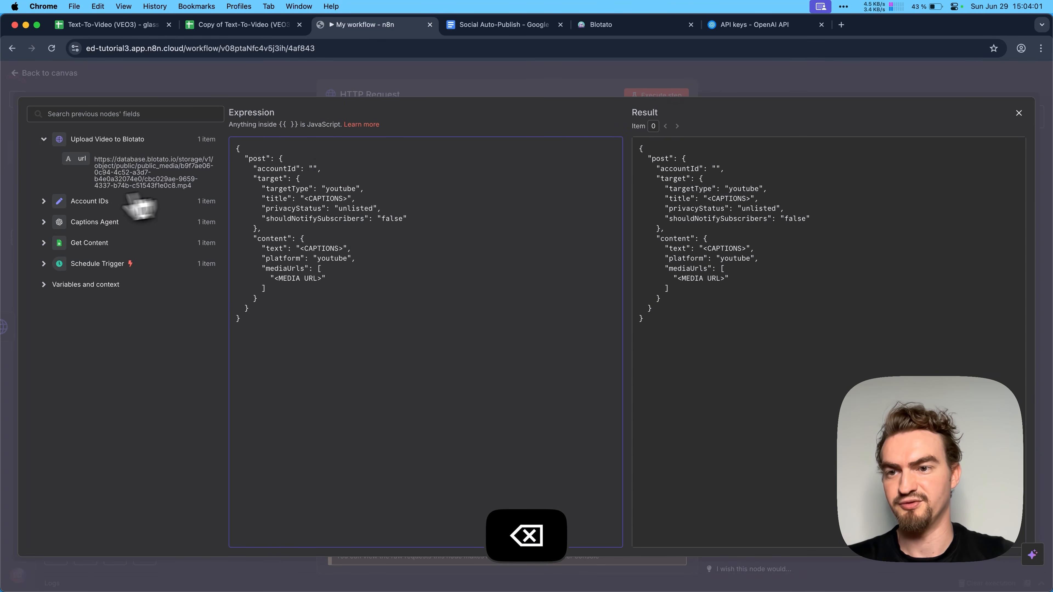
click(43, 201)
drag(95, 259, 341, 198)
- Replace the title and text placeholders in the YouTube JSON body with the Captions Agent's YouTube Shorts caption
key(BackSpace)
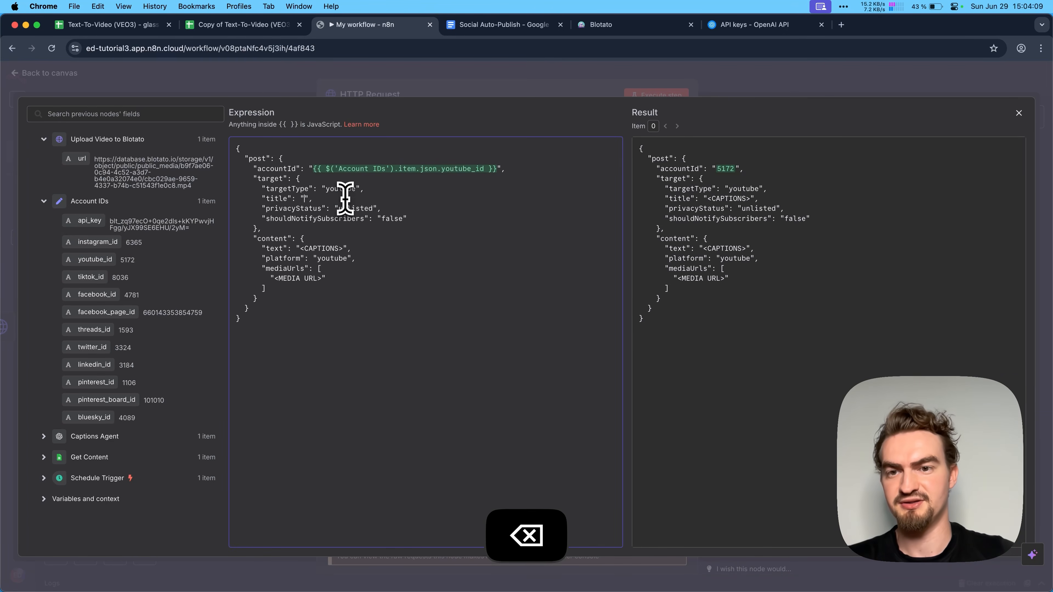
click(45, 438)
scroll(54, 449, down, 15)
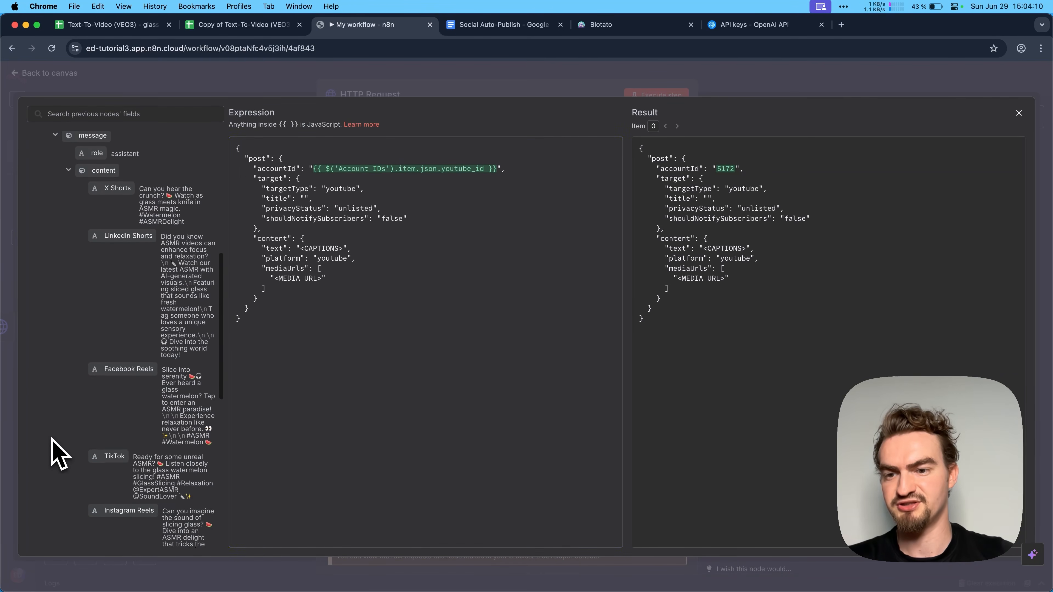
drag(120, 361, 308, 199)
drag(301, 249, 336, 249)
key(BackSpace)
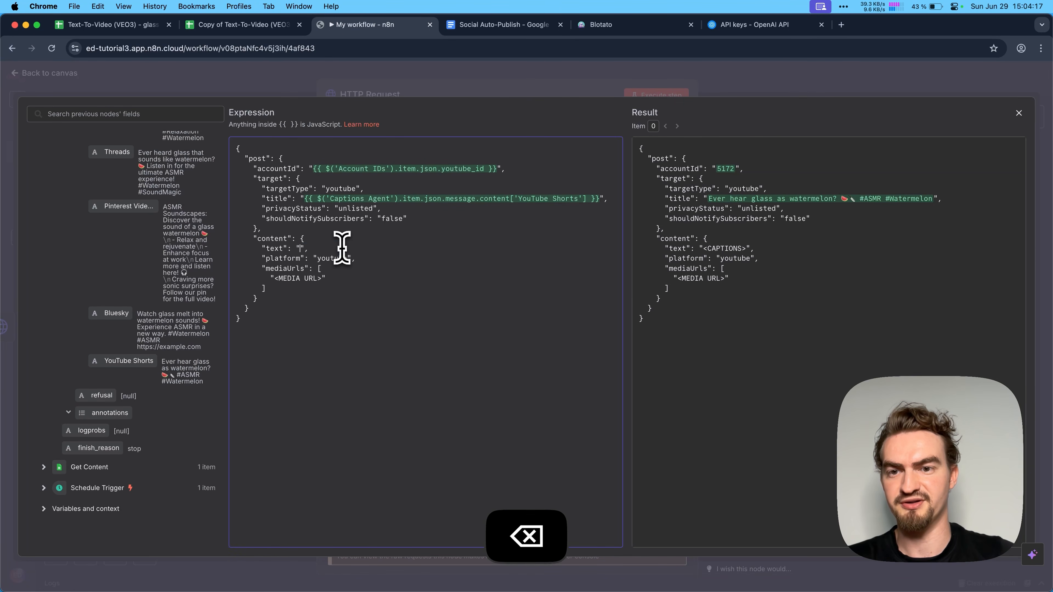
drag(219, 355, 302, 250)
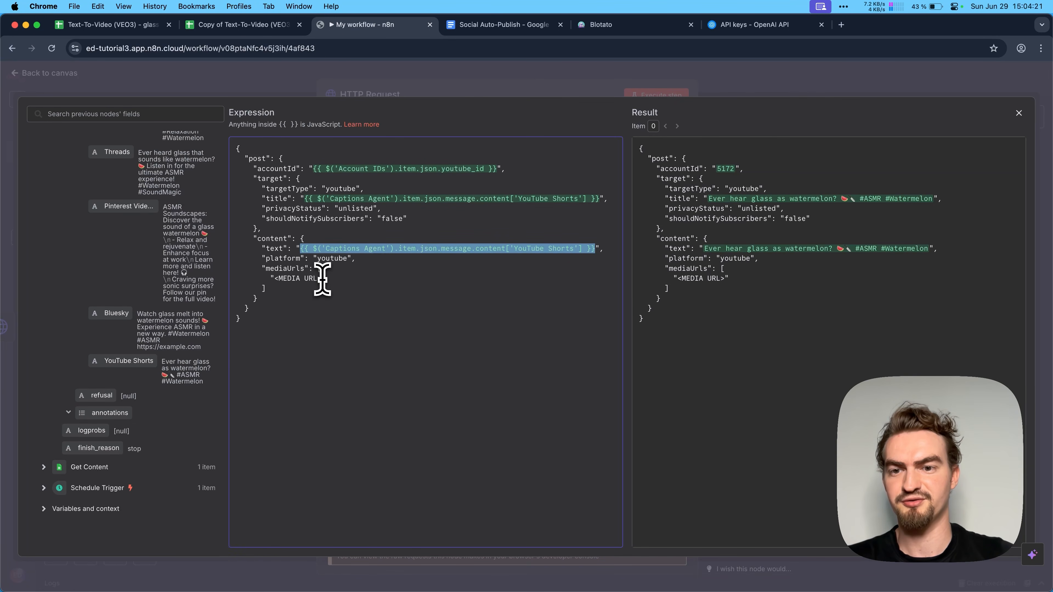
- Replace the mediaUrls placeholder with the Upload Video to Blotato url, {{ $json.url }}, and close the expression editor
scroll(176, 294, up, 10)
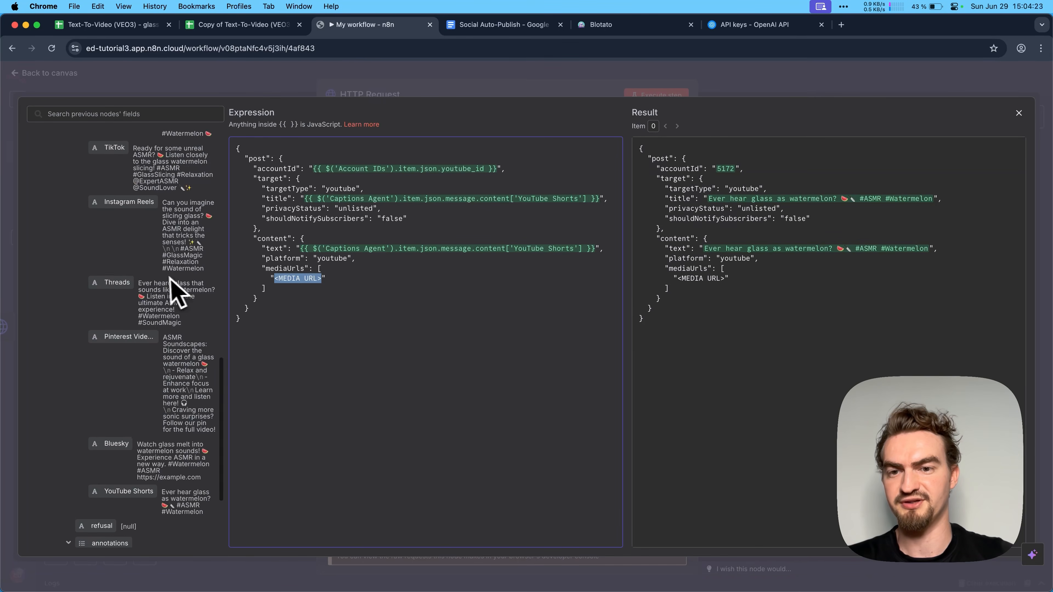
key(BackSpace)
drag(72, 168, 274, 279)
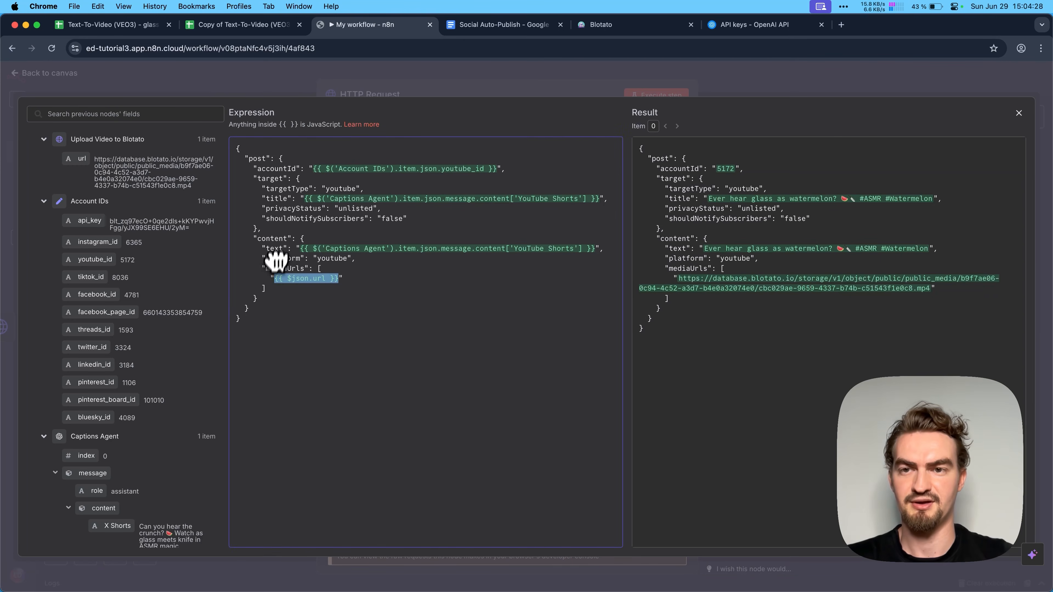
click(1019, 113)
- Execute the YouTube request, rename the node as "Post to YouTube" and return to the canvas
click(660, 95)
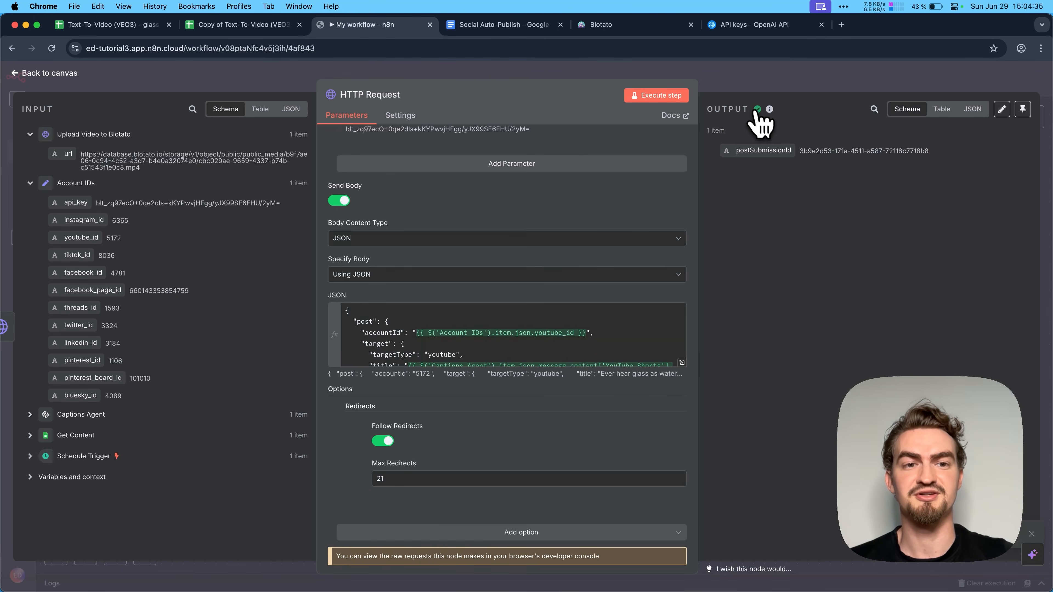
click(394, 96)
key(cmd+v)
key(Return)
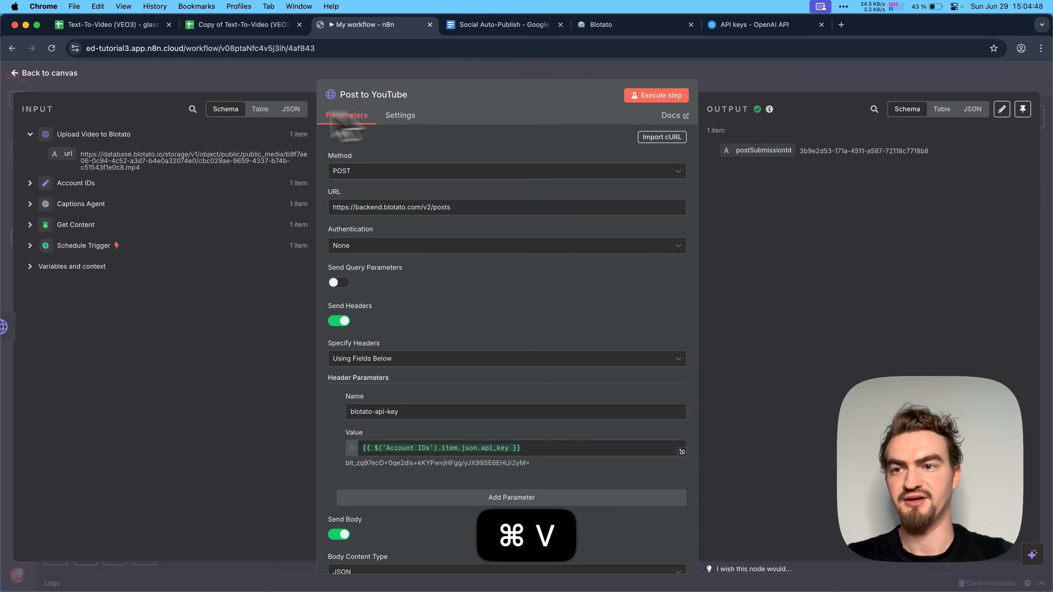
click(62, 73)
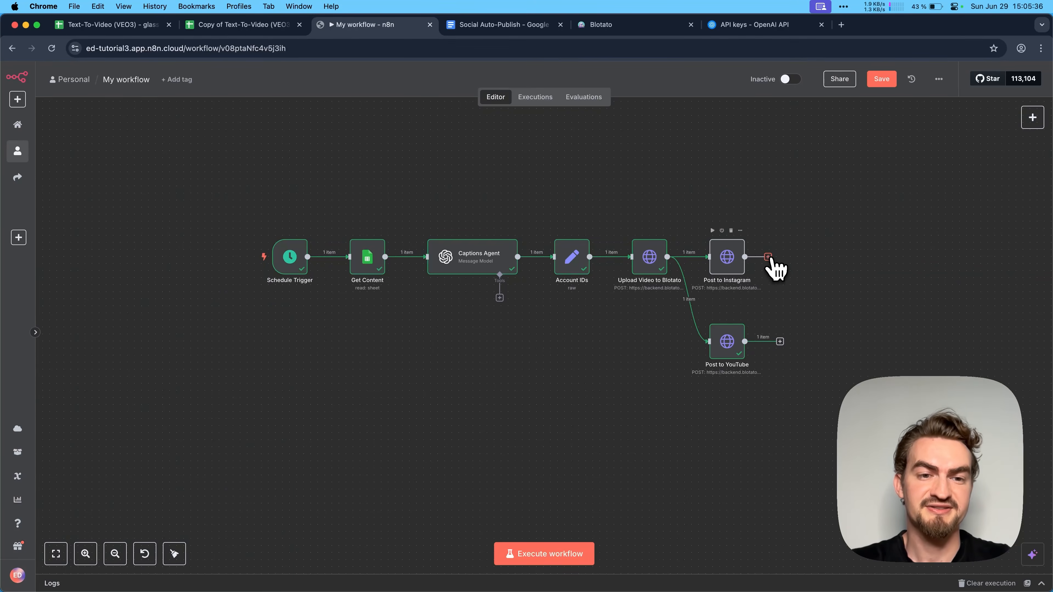
- Add a Merge node after Post to Instagram, with its mode set to Choose Branch and 2 inputs
click(769, 257)
text(merge)
click(880, 196)
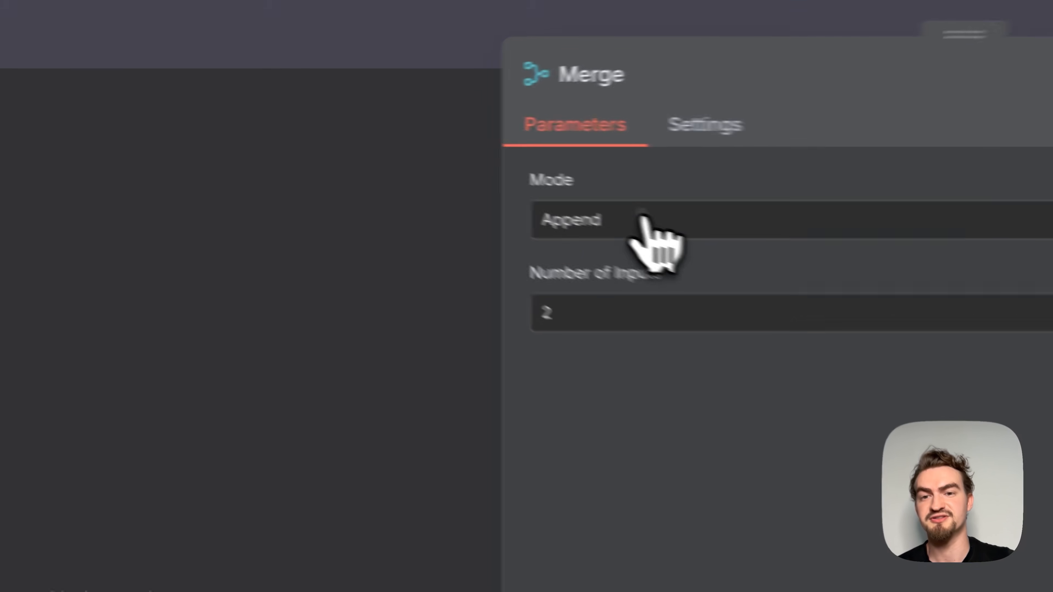
click(373, 154)
click(704, 536)
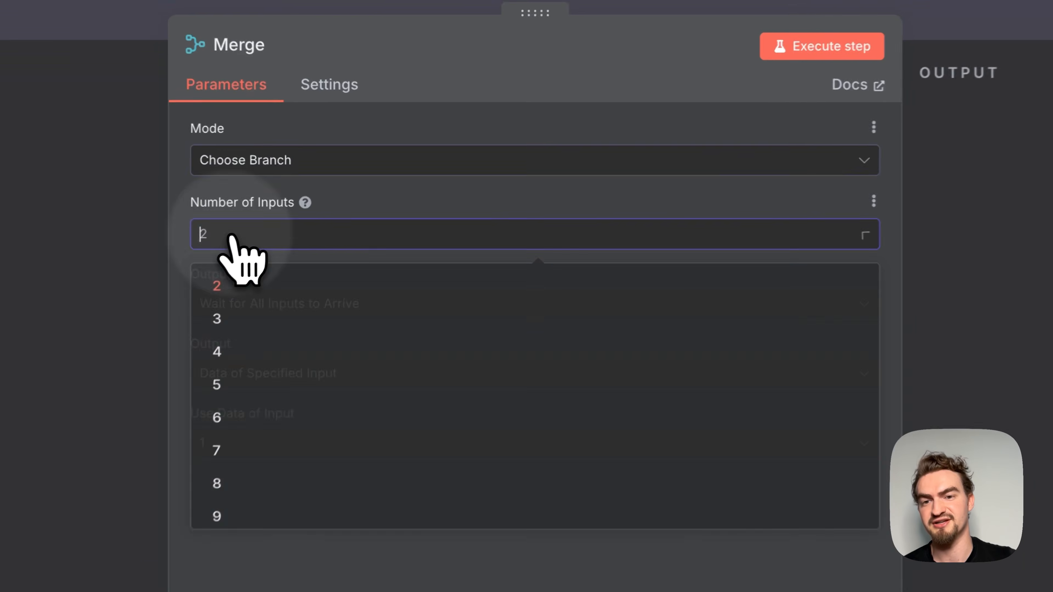
click(111, 450)
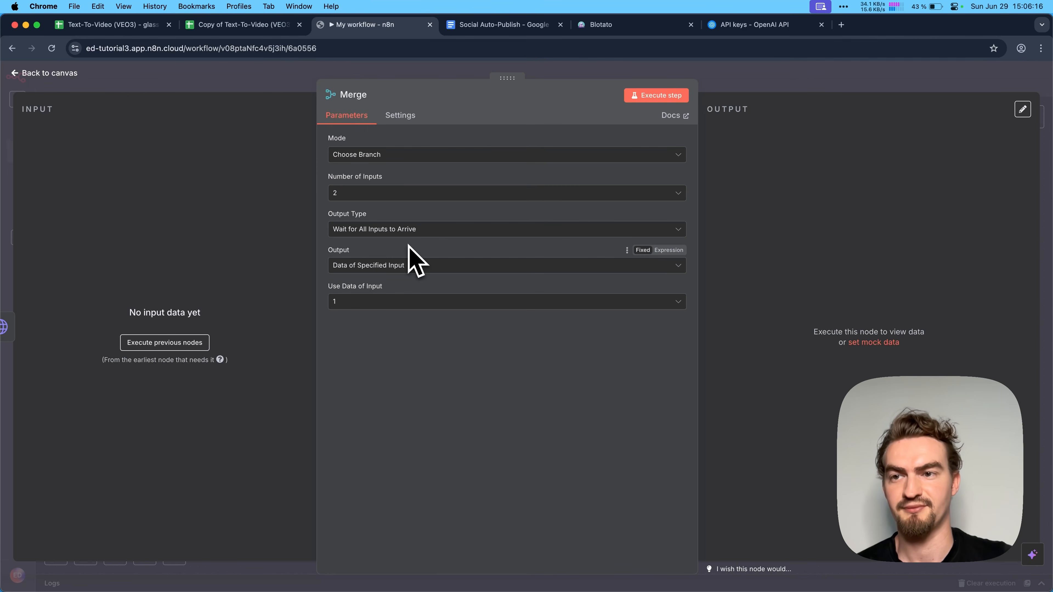
- Return to the canvas and connect the Post to YouTube output to Input 2 of the Merge node
click(54, 73)
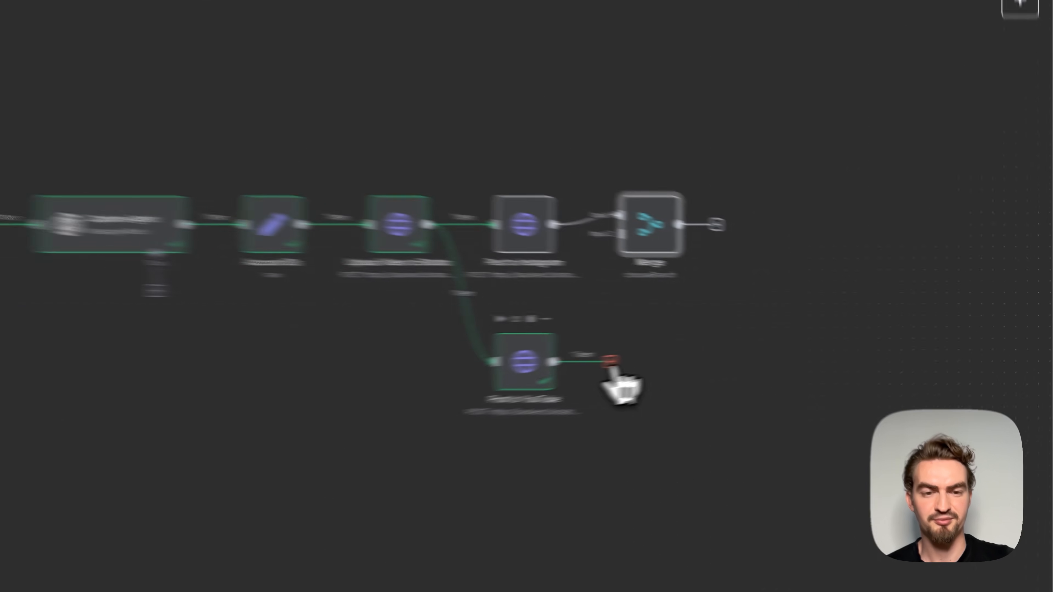
drag(781, 344, 785, 262)
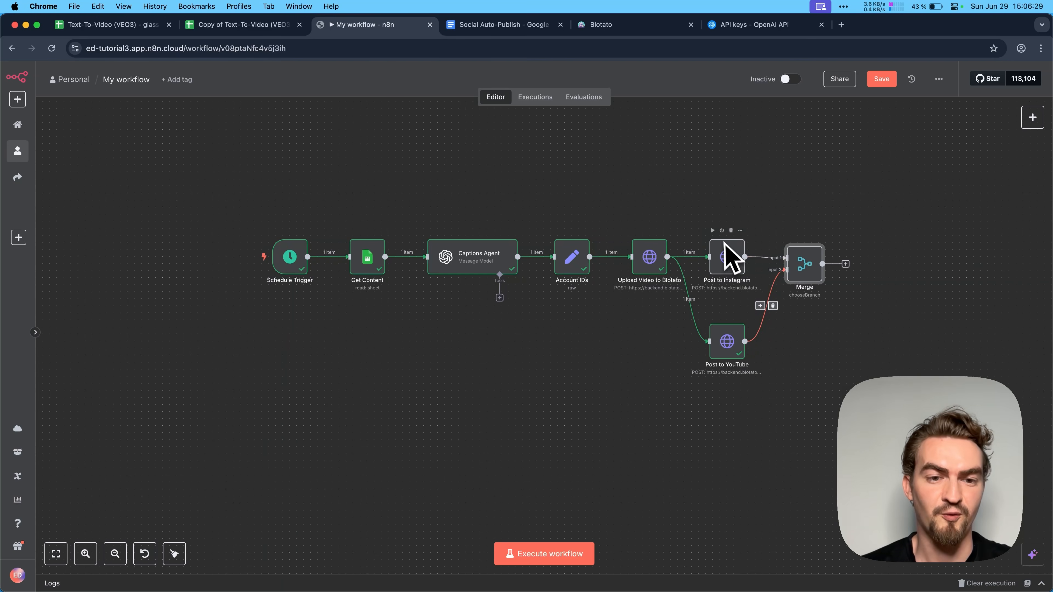
key(BackSpace)
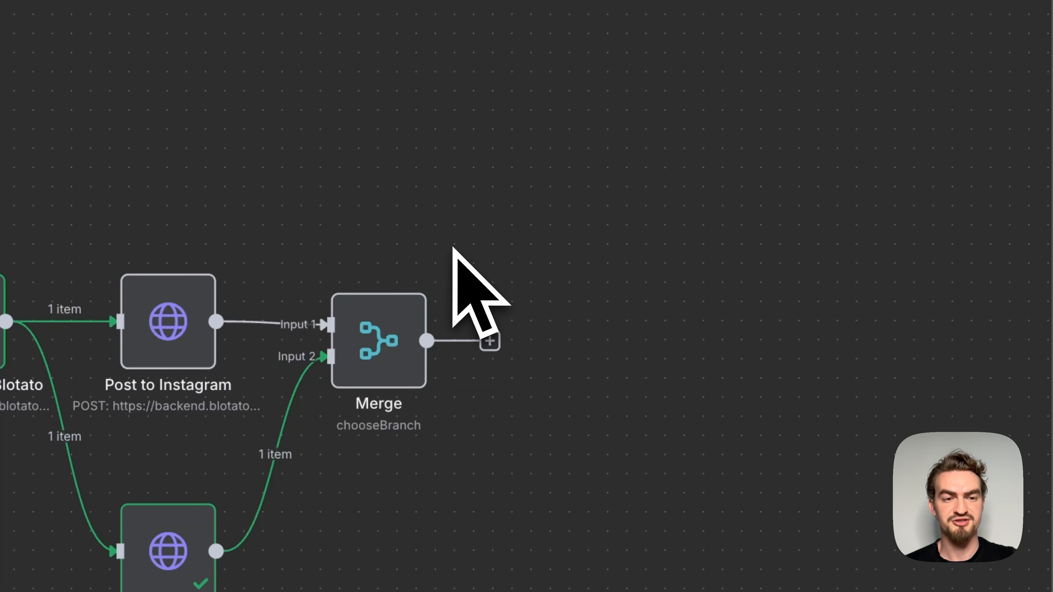
- Add a Google Sheets node with the Update Row operation after the Merge node
click(490, 341)
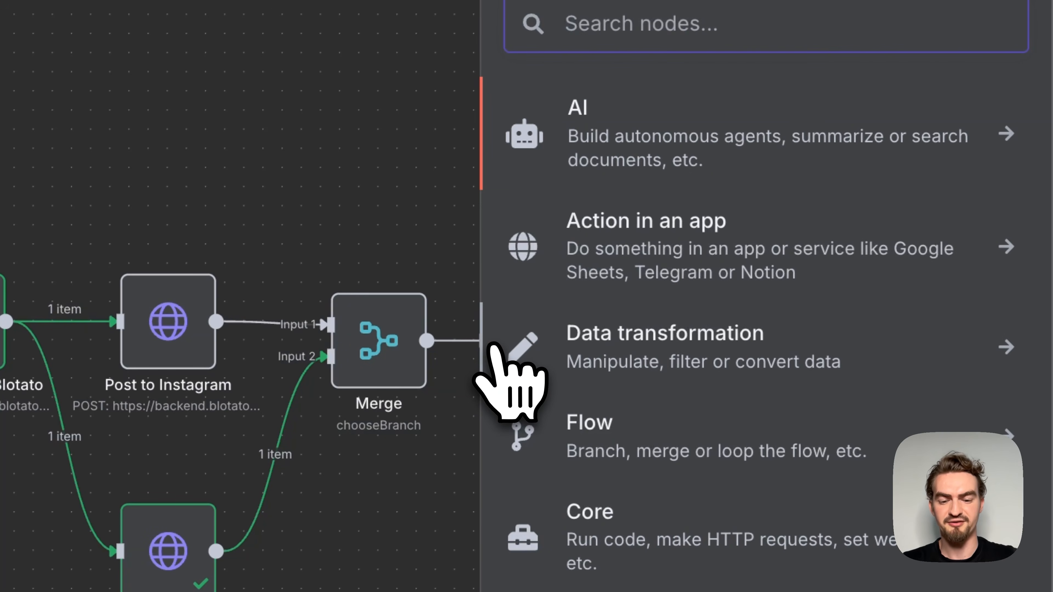
text(shh)
key(BackSpace)
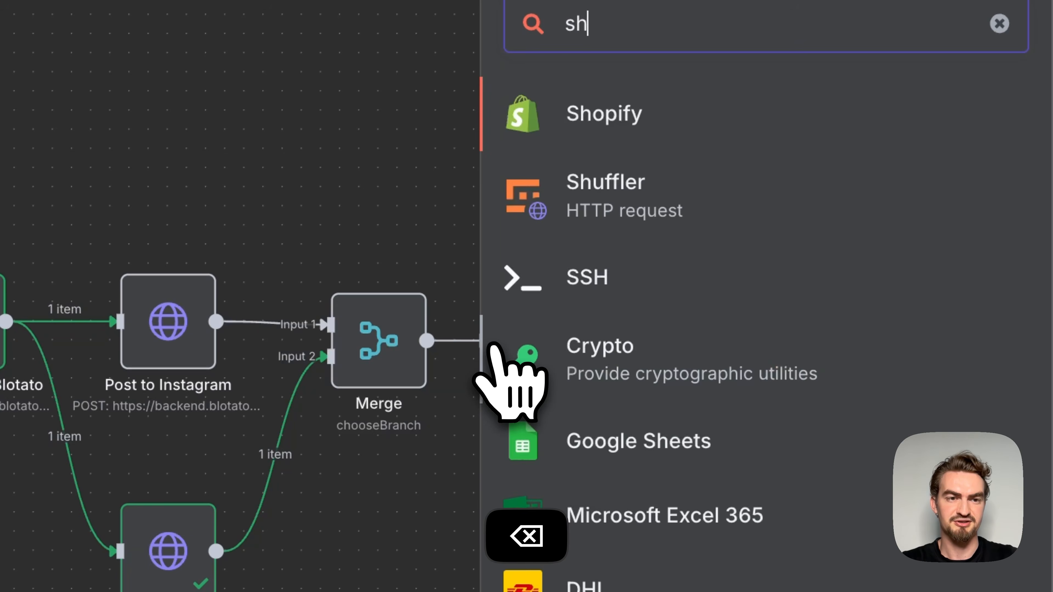
text(et)
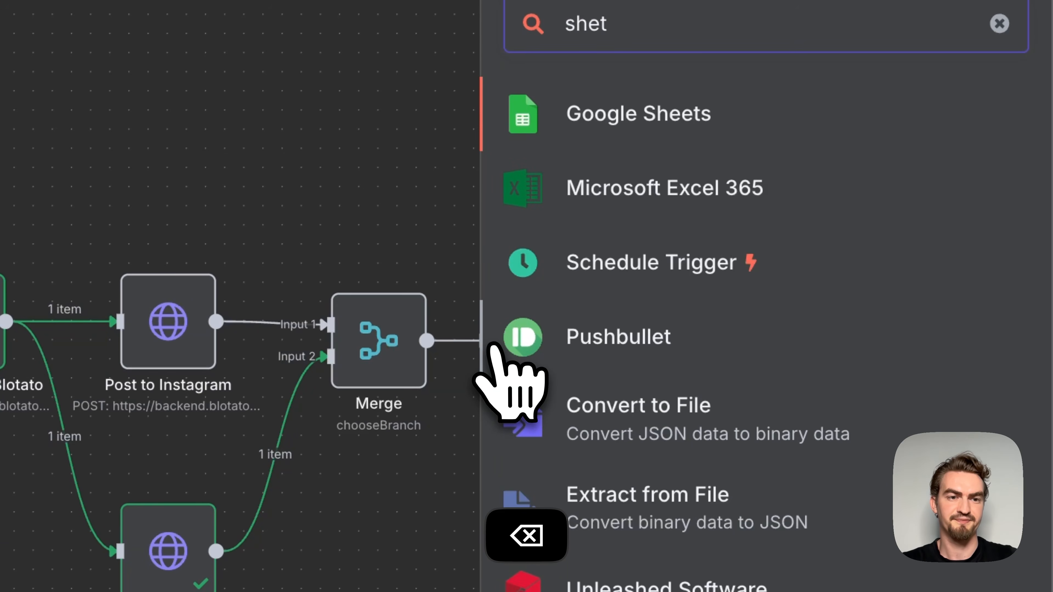
click(666, 126)
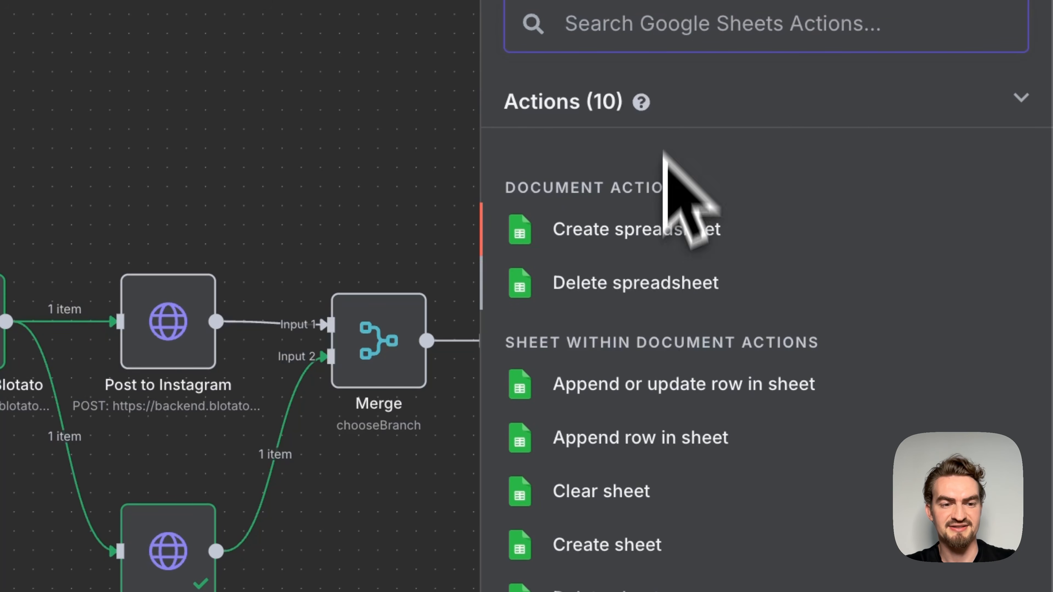
click(617, 346)
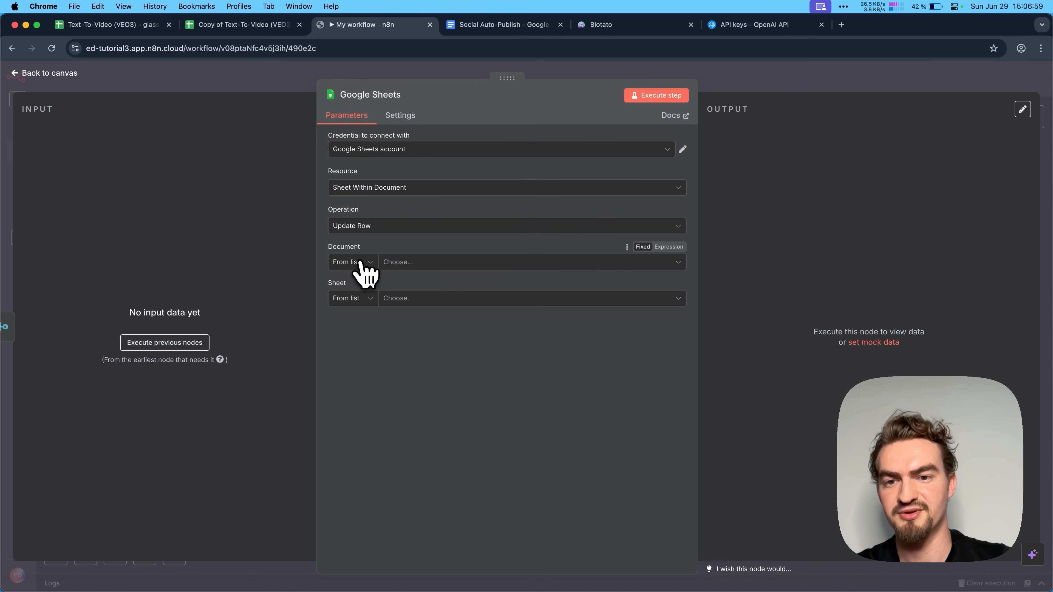
- Set the Google Sheets node's document By URL, using the address of the "Copy of Text-To-Video (VEO3)" spreadsheet
click(364, 262)
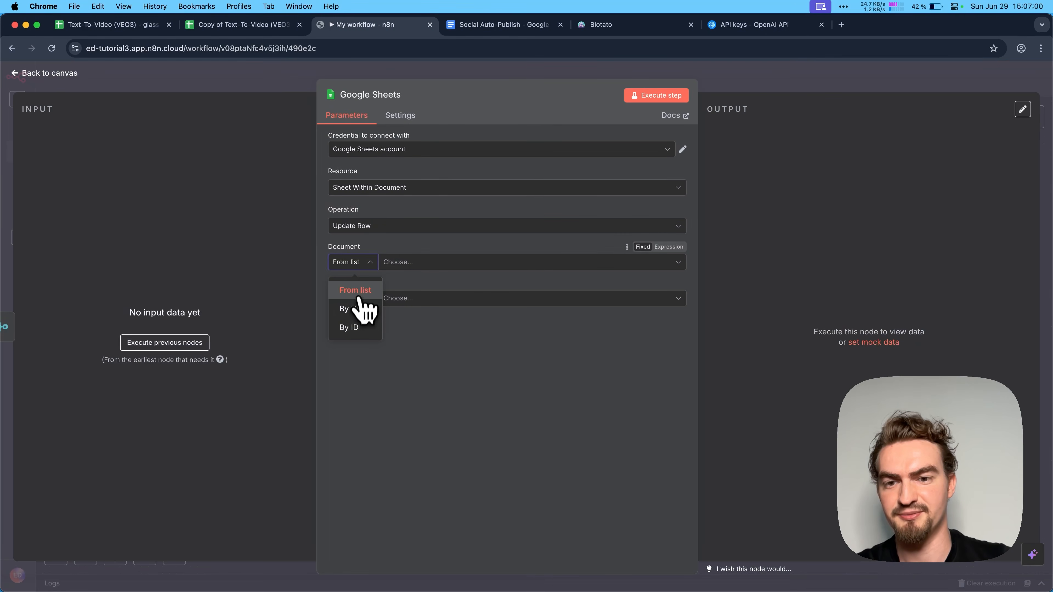
click(359, 310)
click(249, 26)
click(258, 48)
key(cmd+c)
click(330, 25)
click(405, 262)
key(cmd+v)
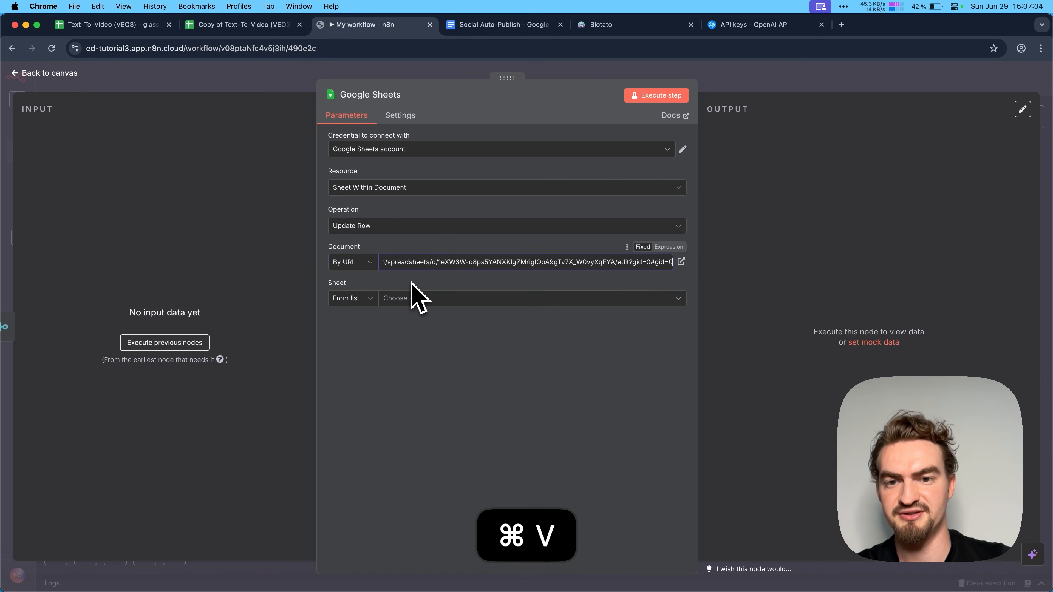
- Select the Topics sheet and set Topic as the column to match on
click(421, 298)
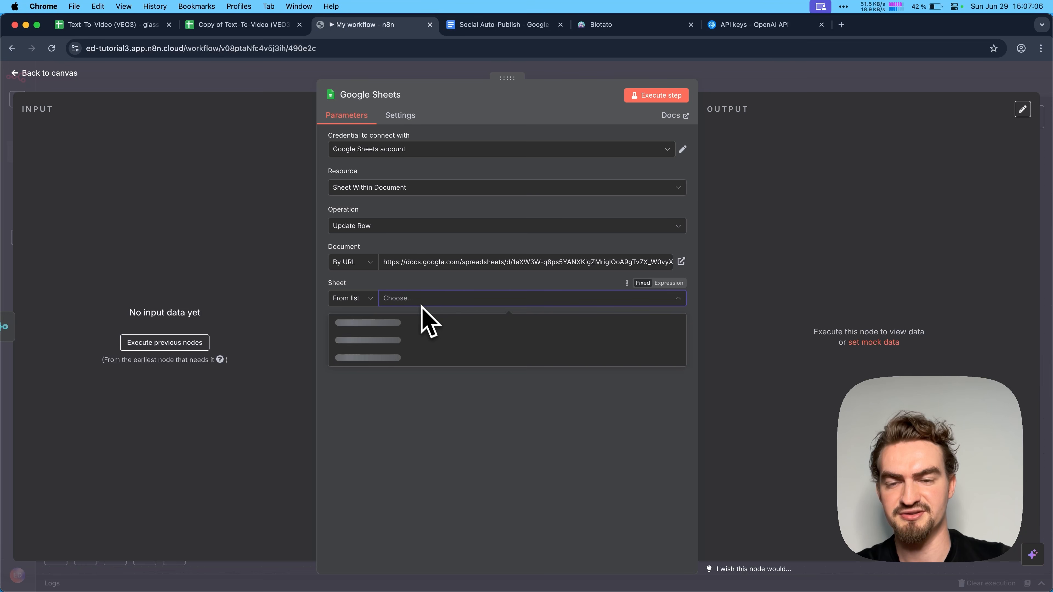
click(378, 326)
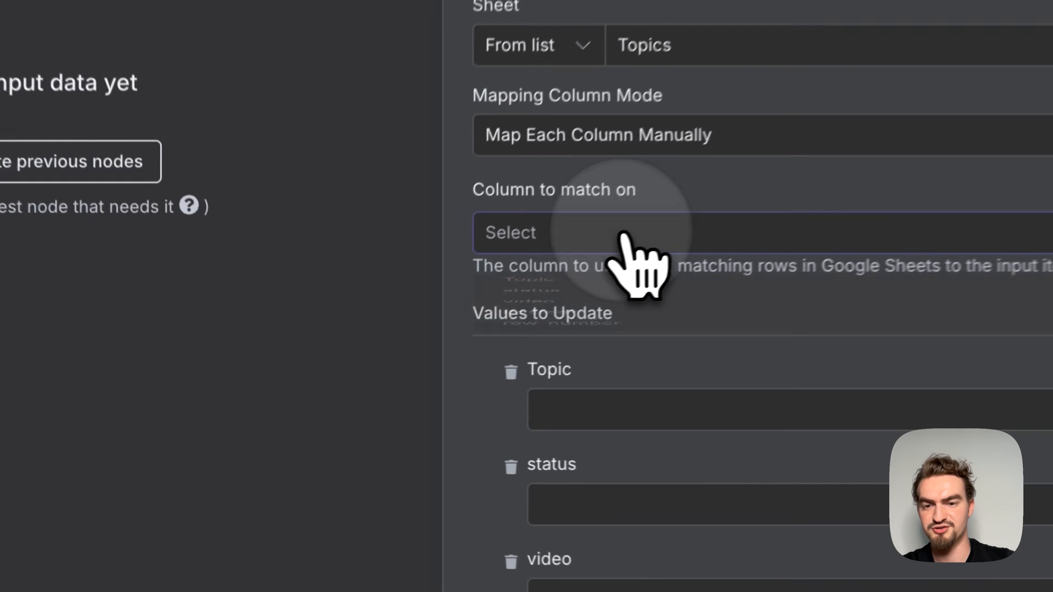
click(386, 370)
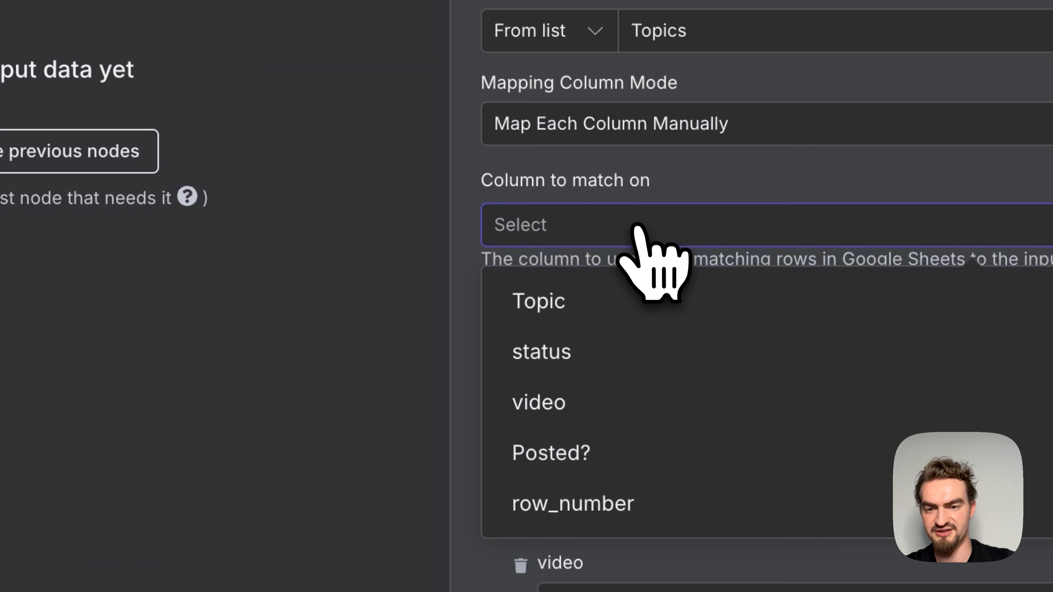
click(628, 293)
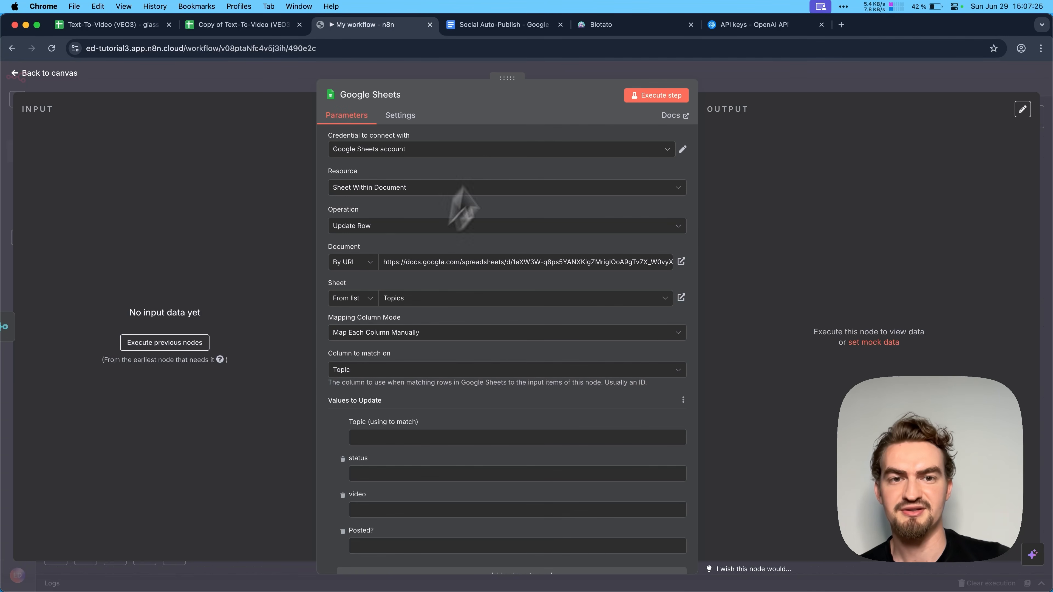
- Execute the Google Sheets node to load its input data and map the Topic match value to {{ $('Get Content').item.json.Topic }}
click(663, 96)
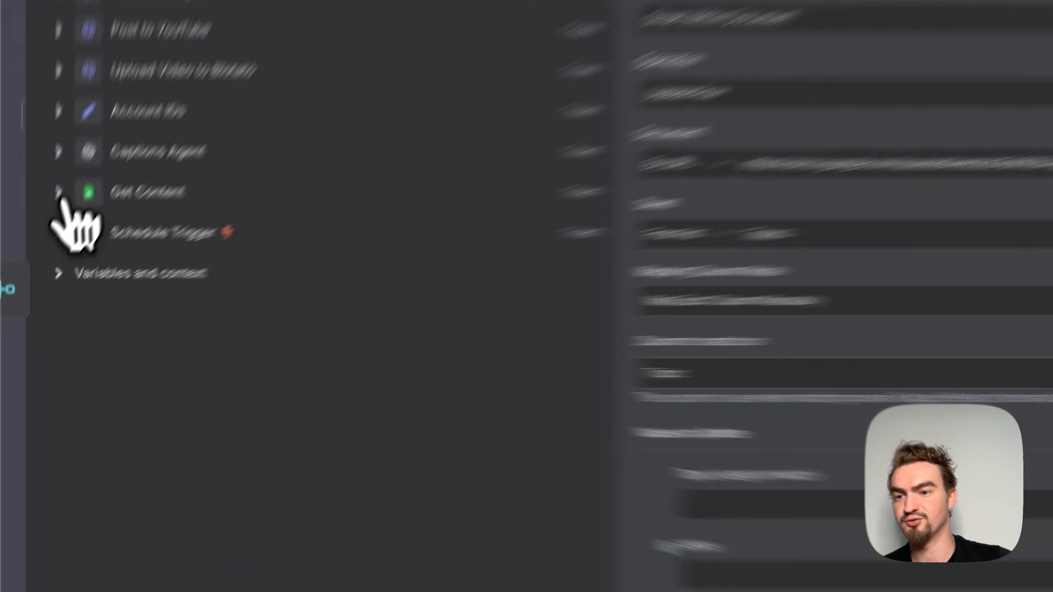
click(29, 277)
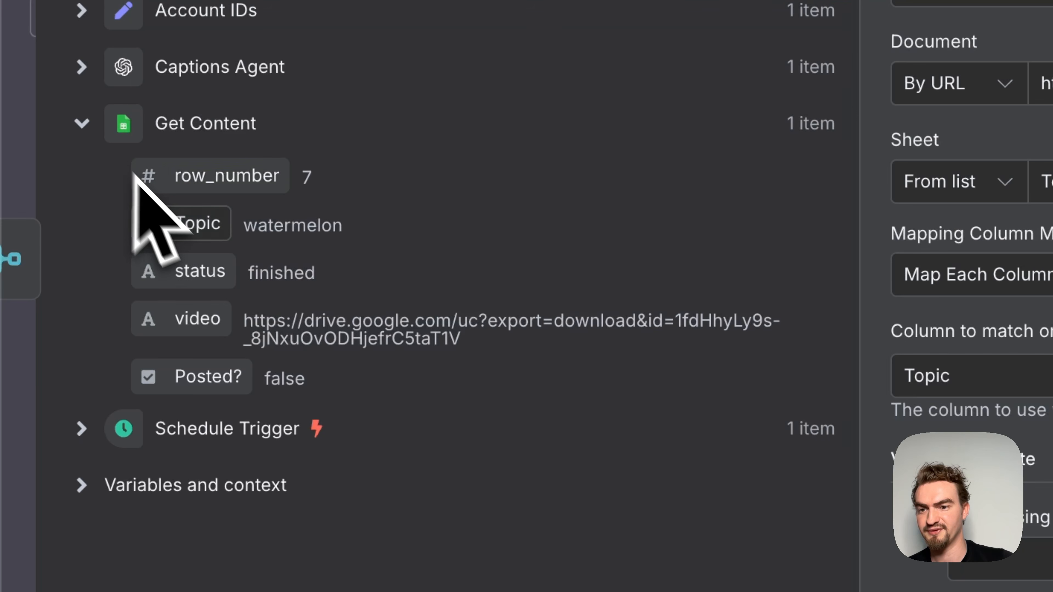
drag(195, 226, 1045, 541)
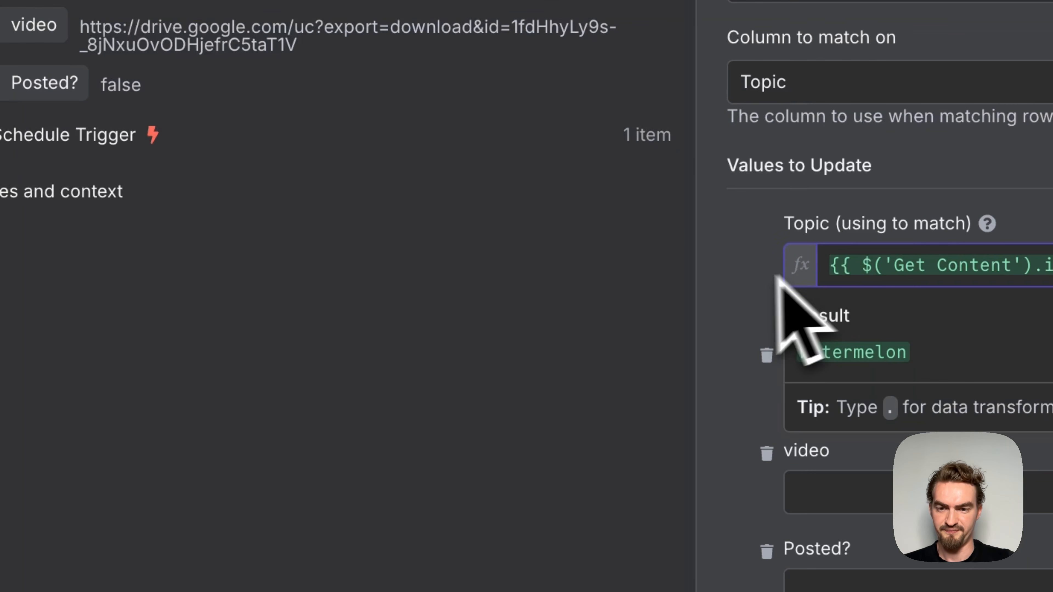
- Remove the status and video columns from the values to update and set Posted? to TRUE
click(771, 272)
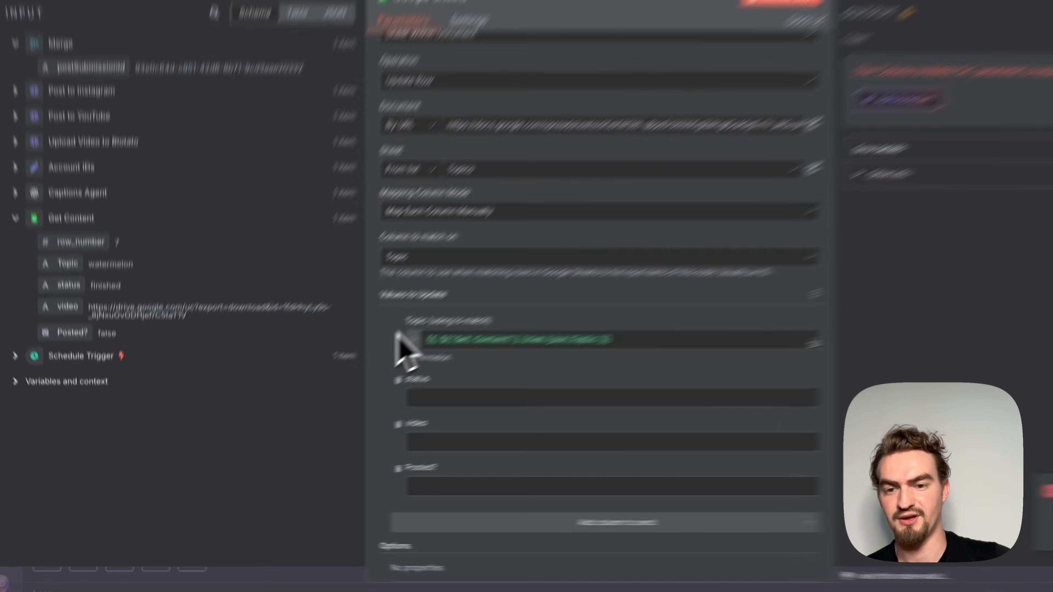
click(767, 355)
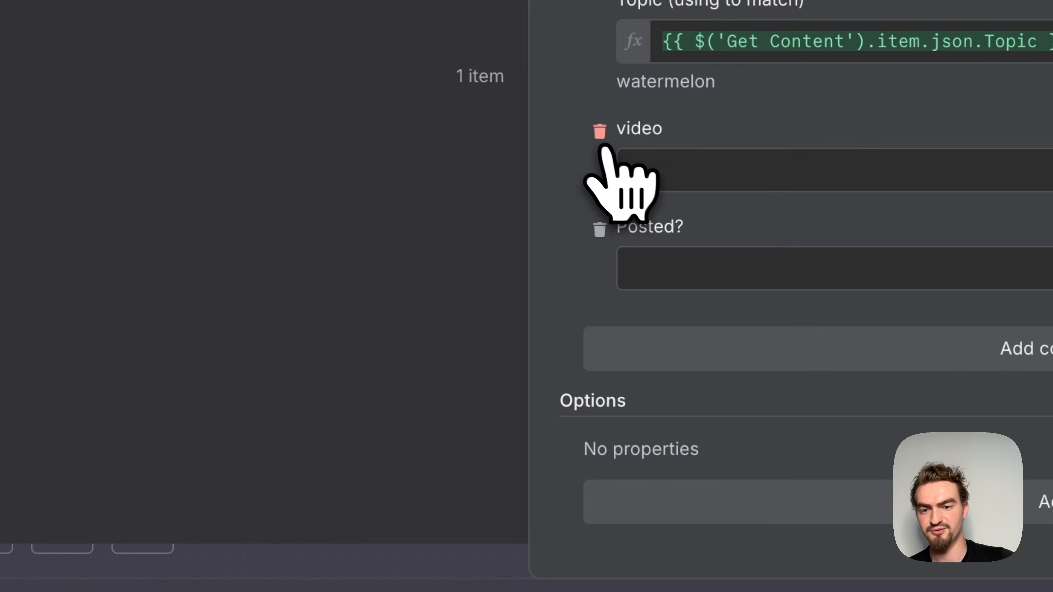
click(591, 140)
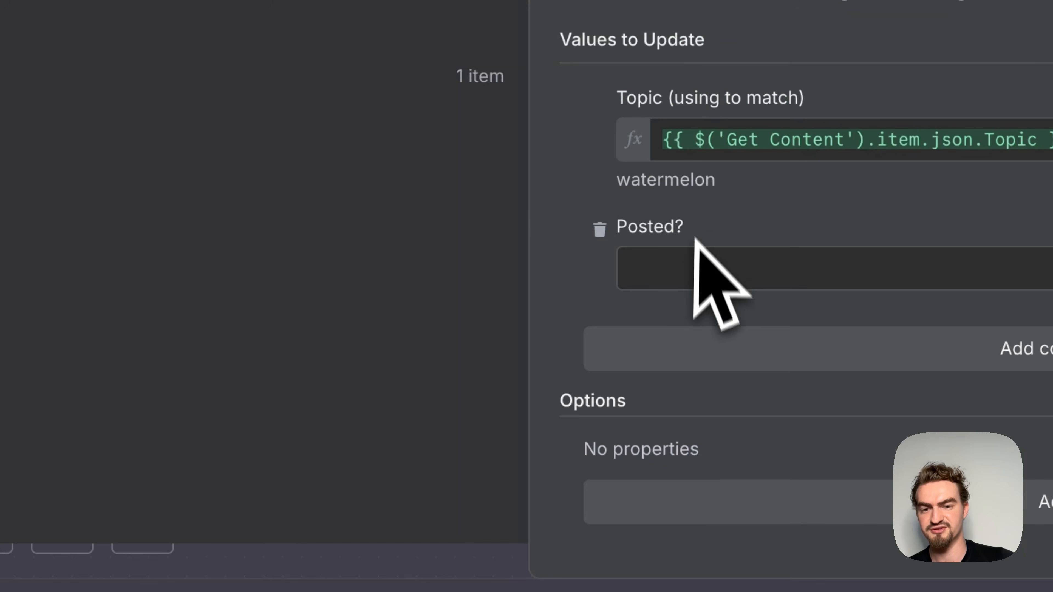
click(663, 259)
text(TRUE)
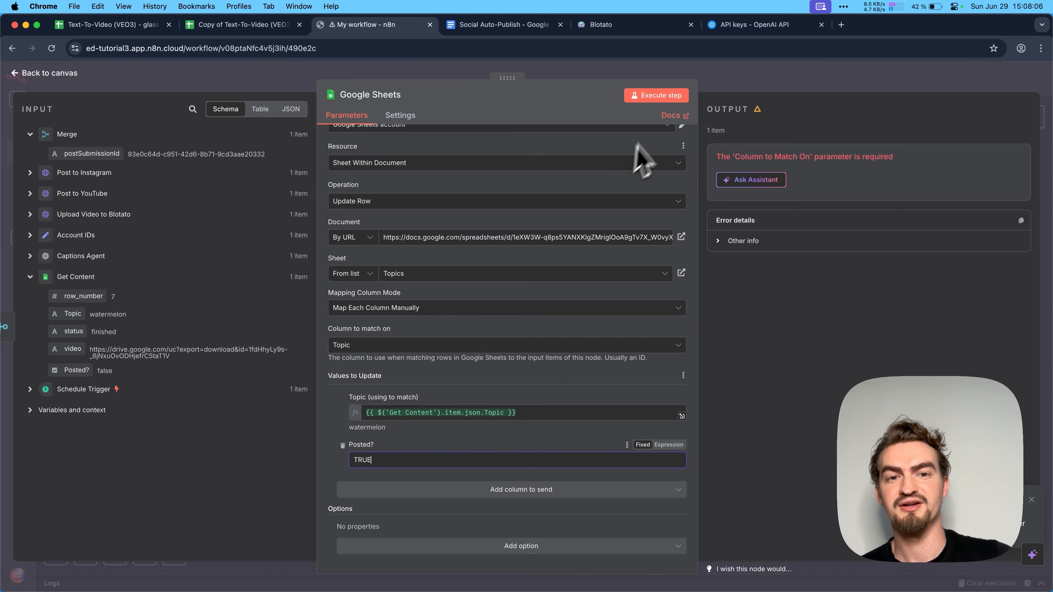
- Execute the Google Sheets update node and check the watermelon row's Posted? cell in the "Copy of Text-To-Video (VEO3)" spreadsheet before and after
click(210, 30)
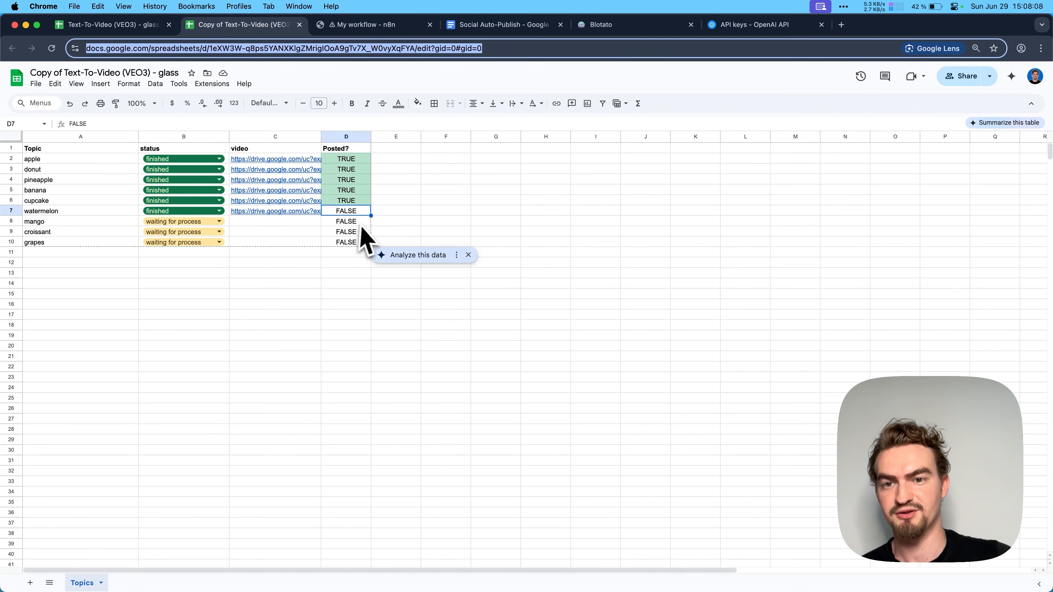
click(367, 25)
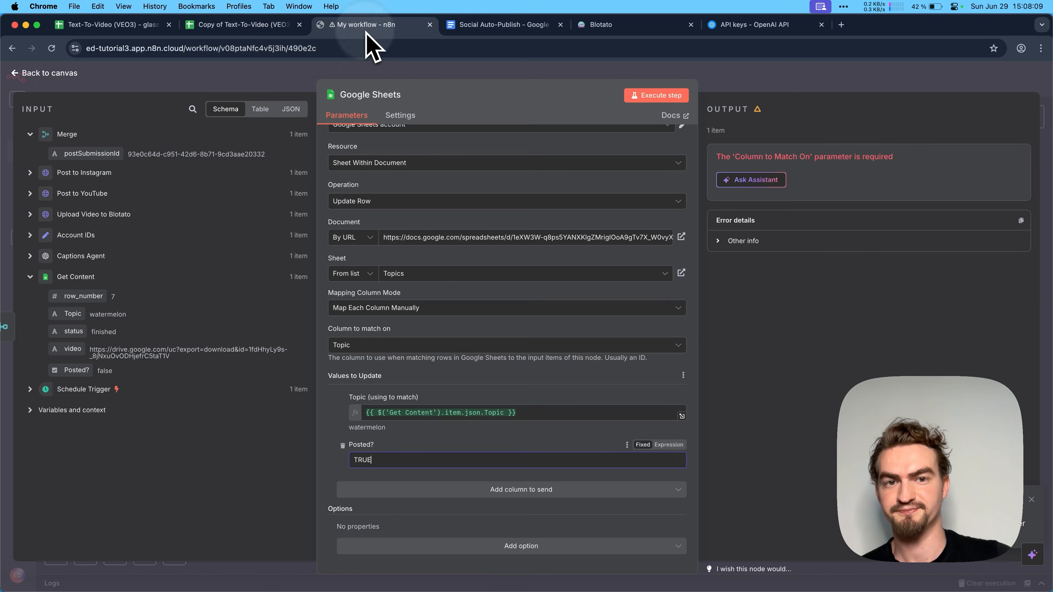
click(659, 97)
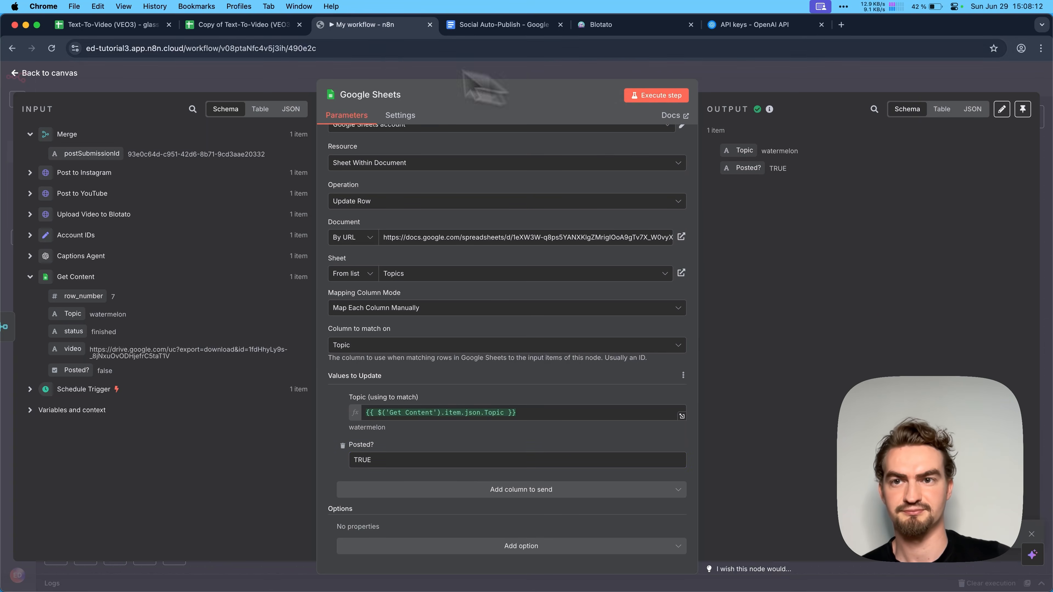
click(268, 28)
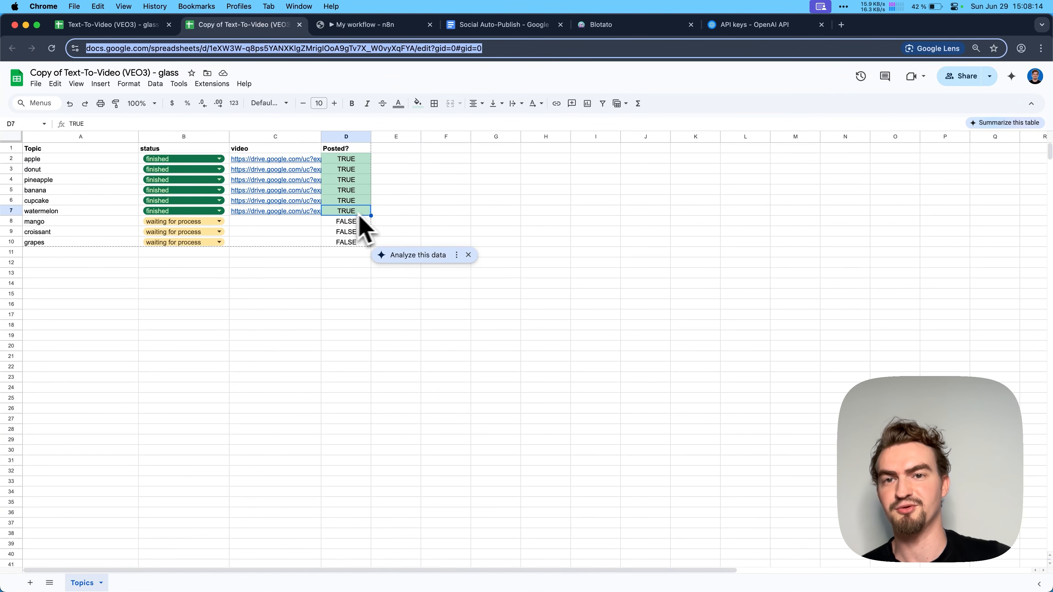
click(375, 27)
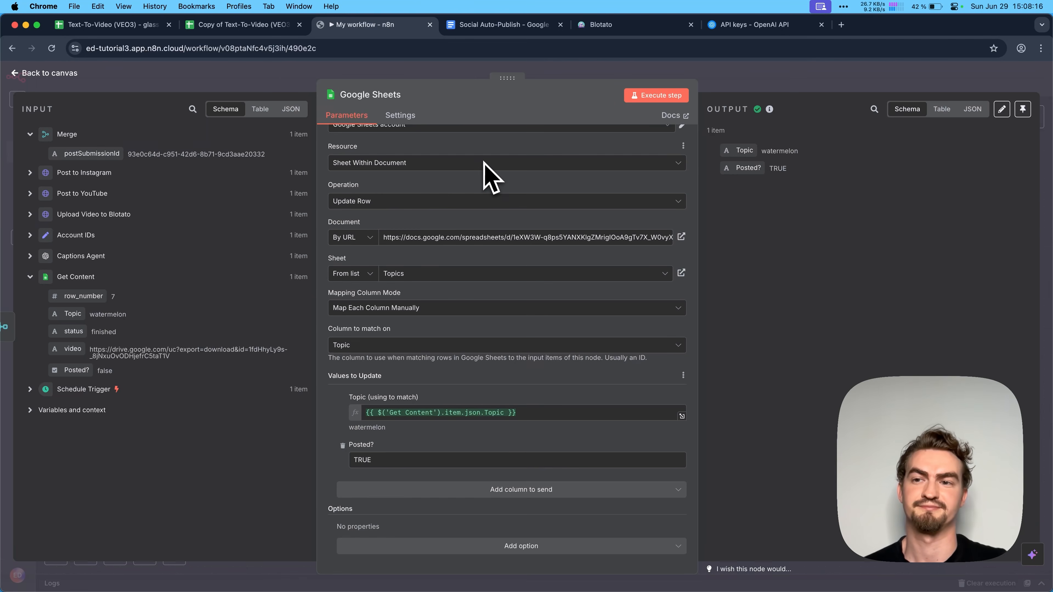
- Return to the canvas, save the finished workflow and create a new blank workflow
click(63, 75)
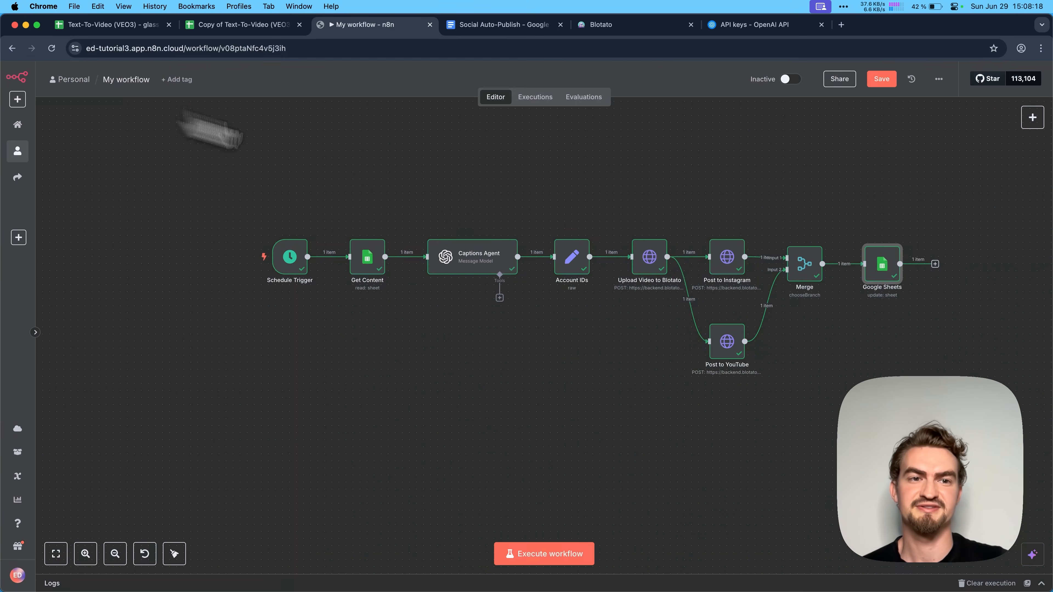
click(881, 79)
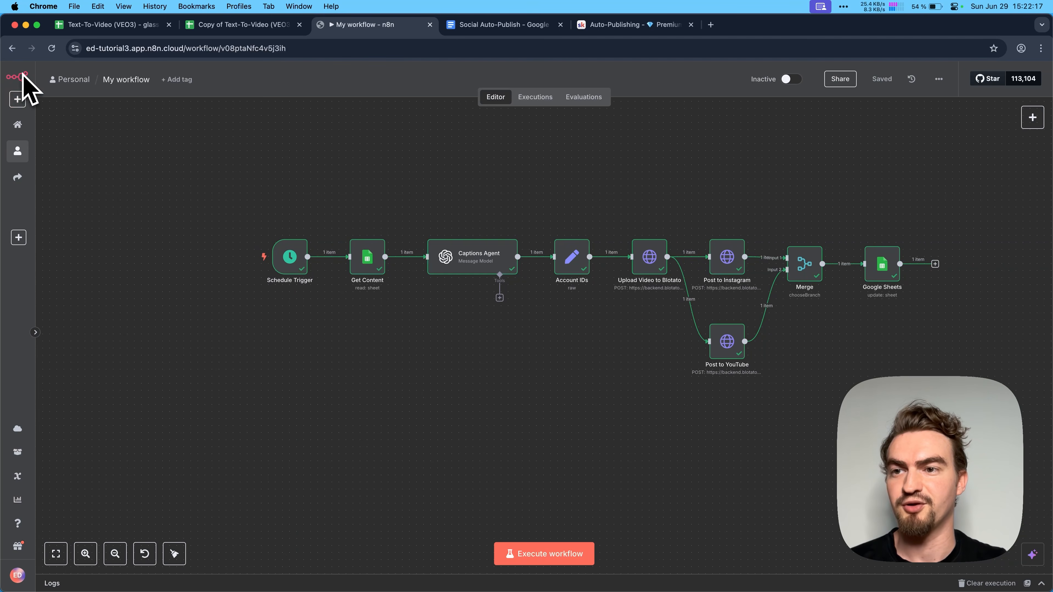
click(18, 124)
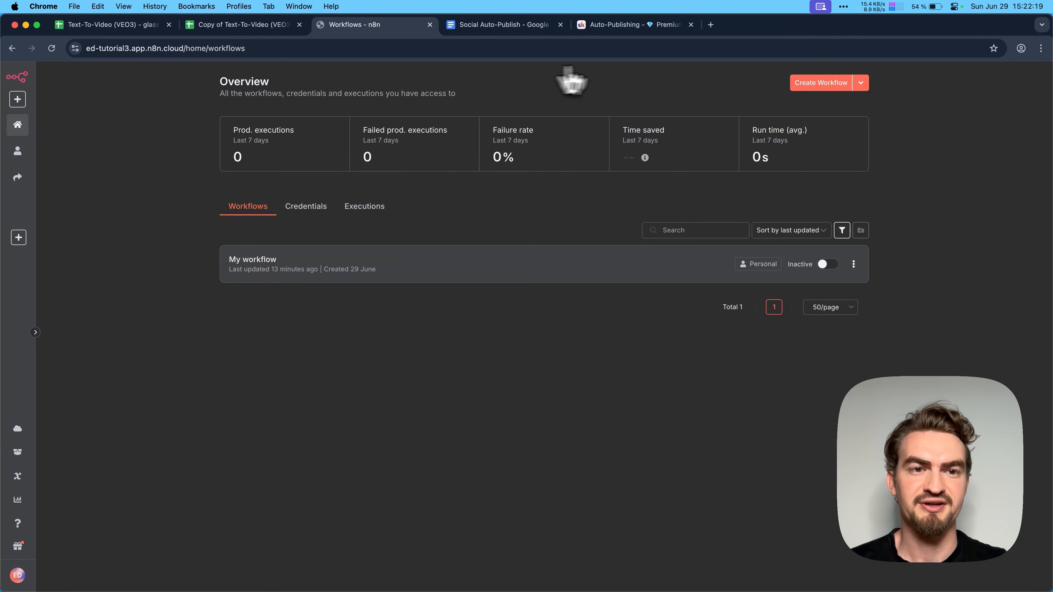
click(831, 85)
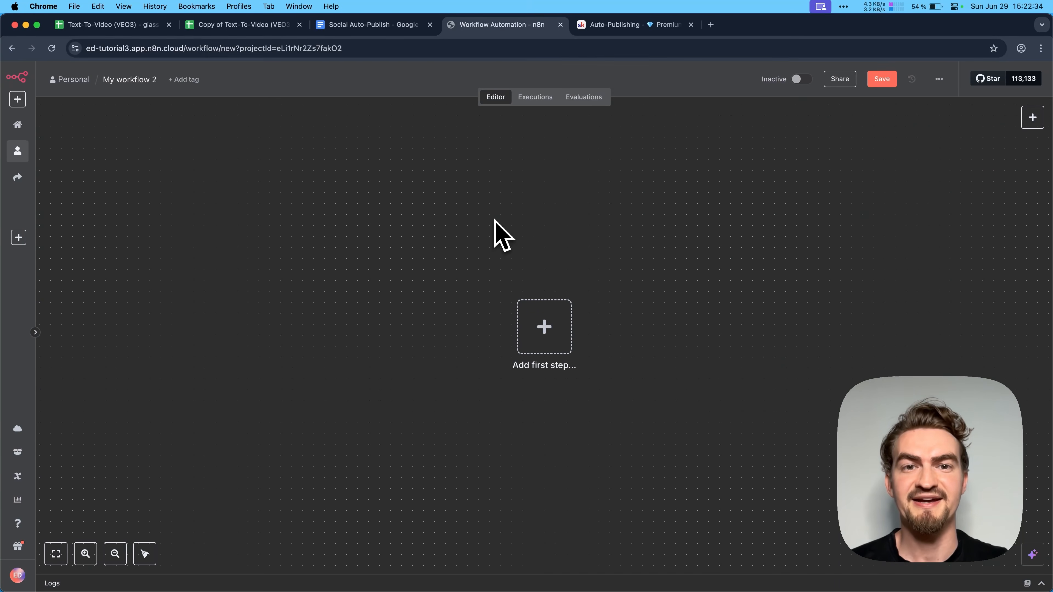
- Download the Auto-Publish Template file from the Auto-Publishing lesson's resources on the Skool page
click(626, 25)
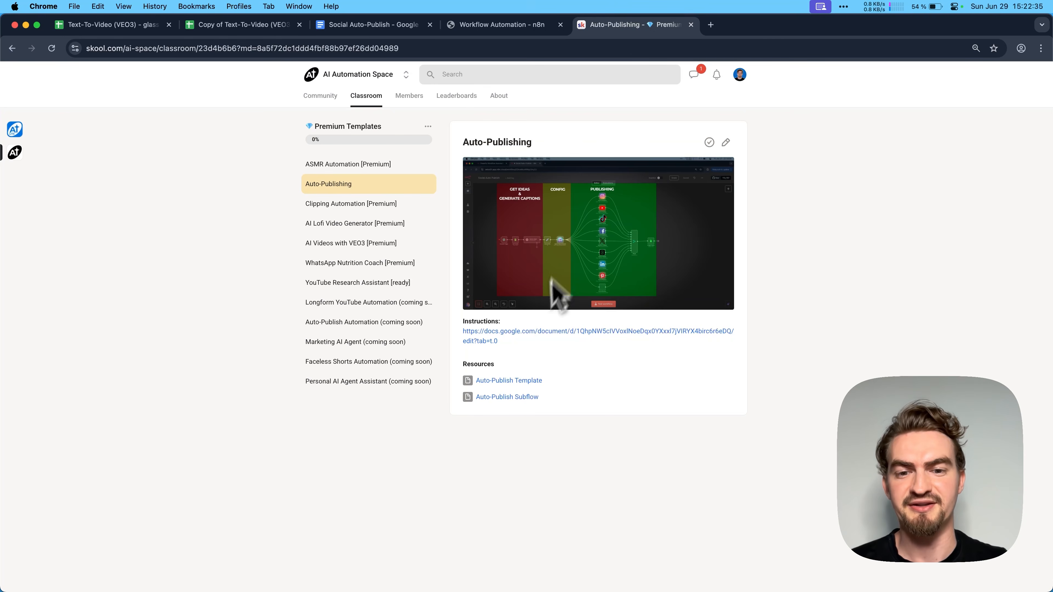
click(525, 382)
click(547, 357)
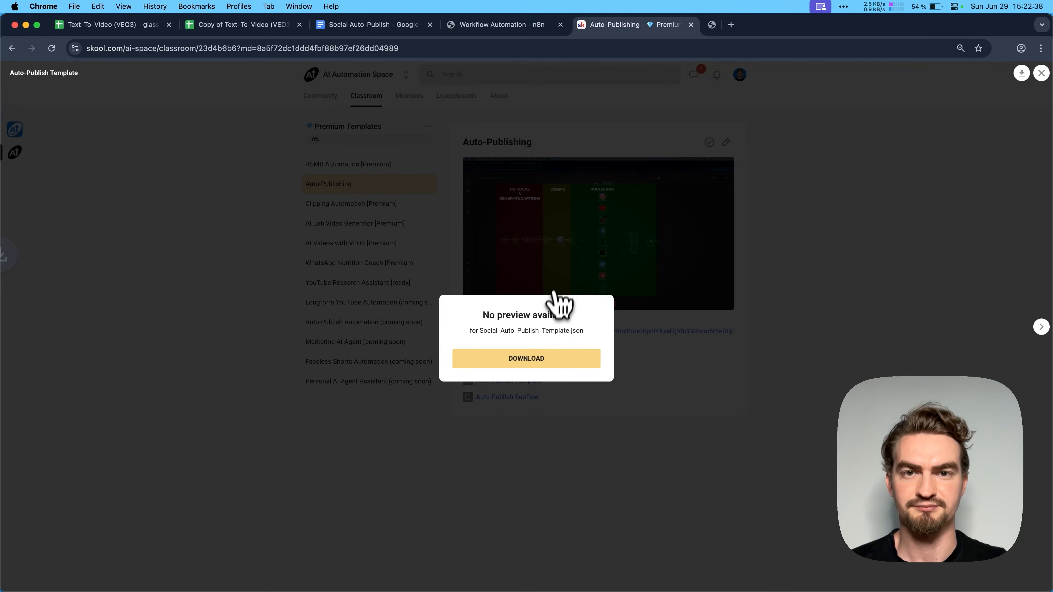
- Import the downloaded Social_Auto_Publish_Template.json file into the blank n8n workflow
click(523, 26)
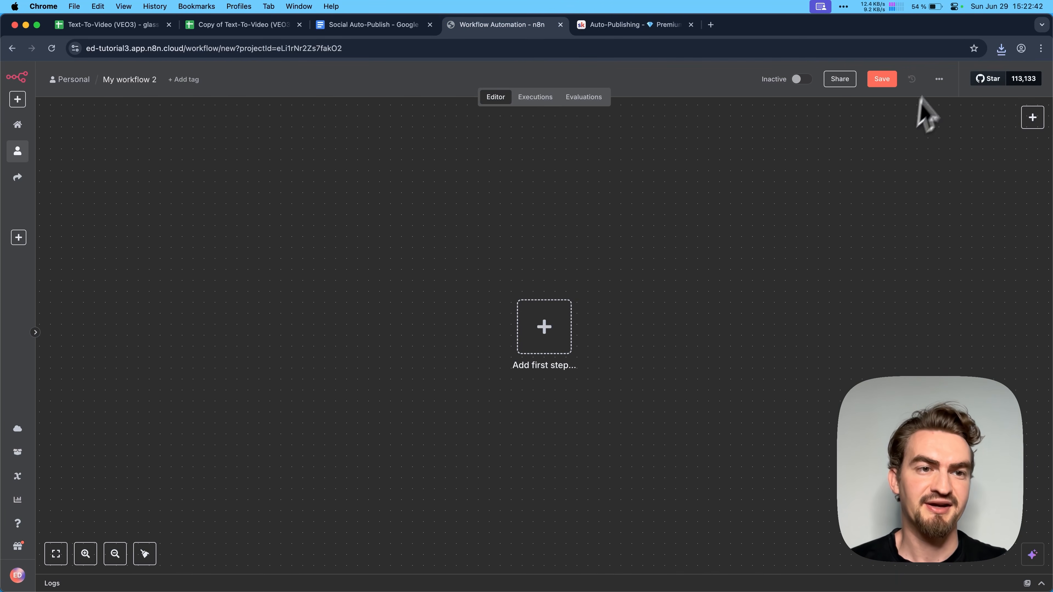
click(940, 80)
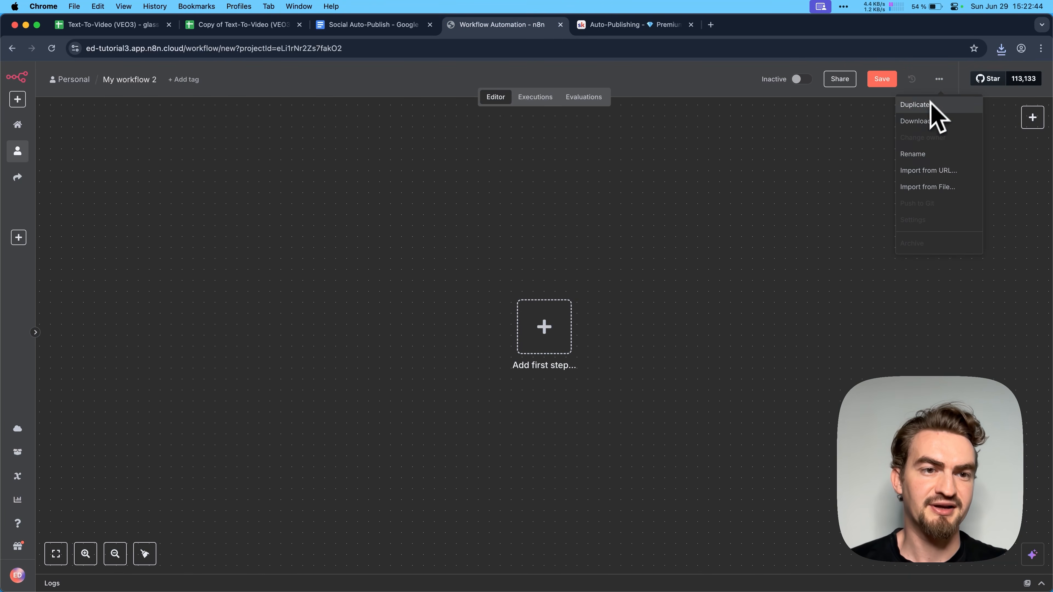
click(927, 195)
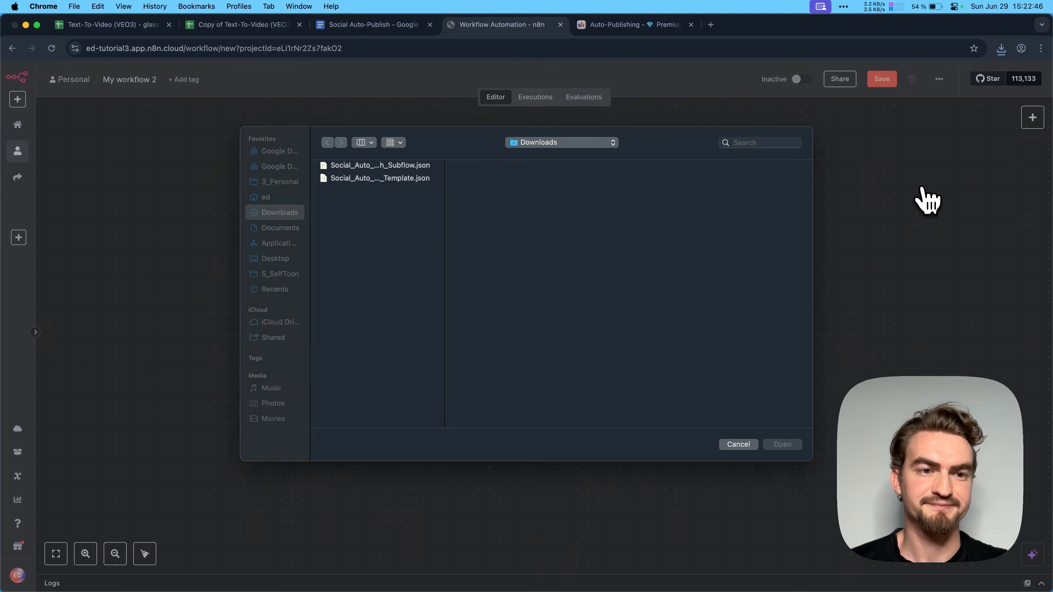
double_click(418, 179)
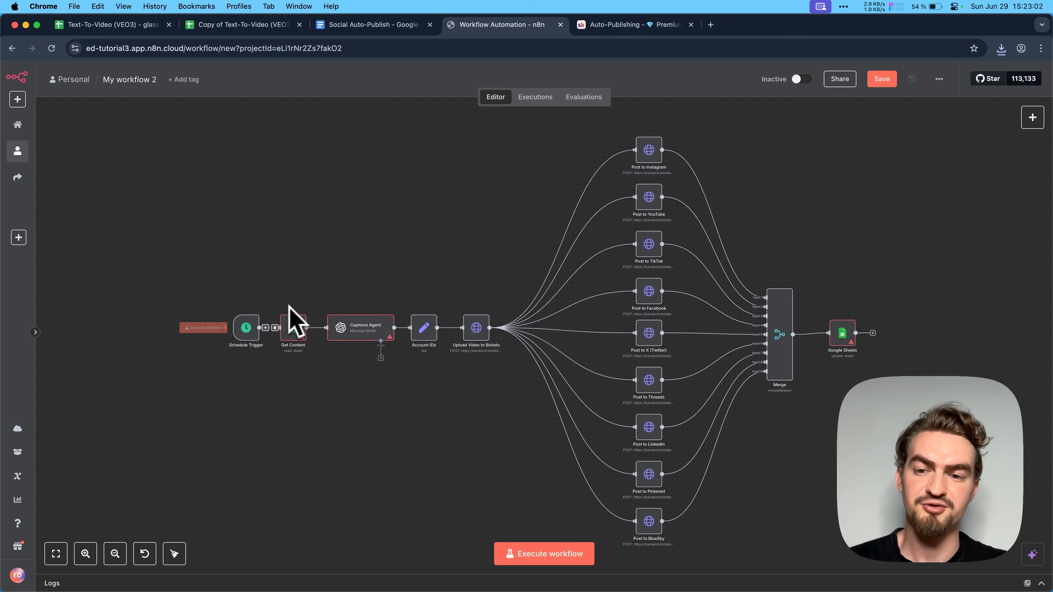
- Examine the imported template's Captions Agent settings and the placeholders in its Account IDs node
double_click(352, 334)
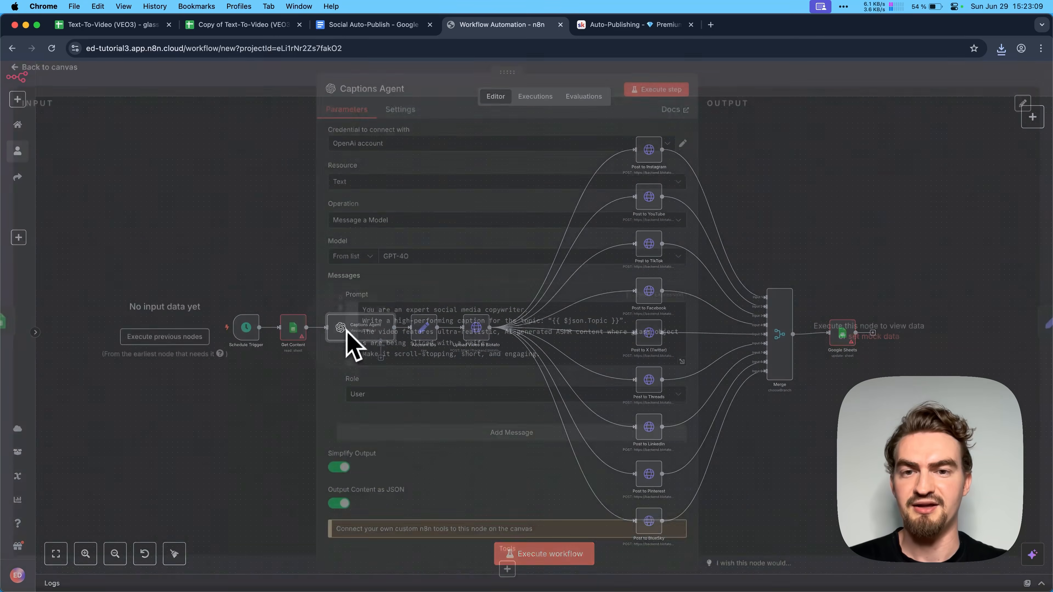
click(372, 74)
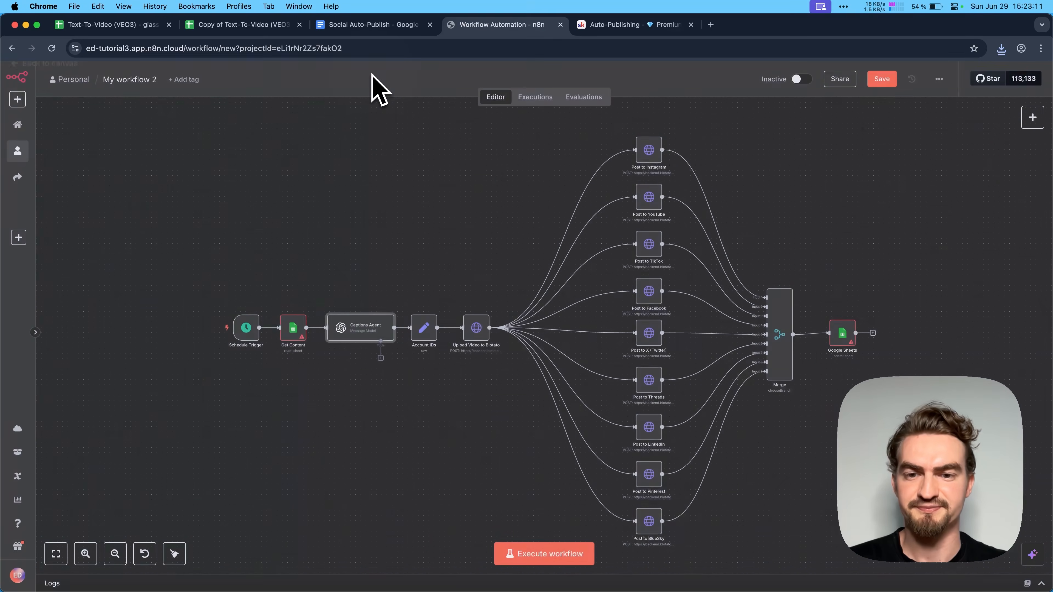
double_click(425, 329)
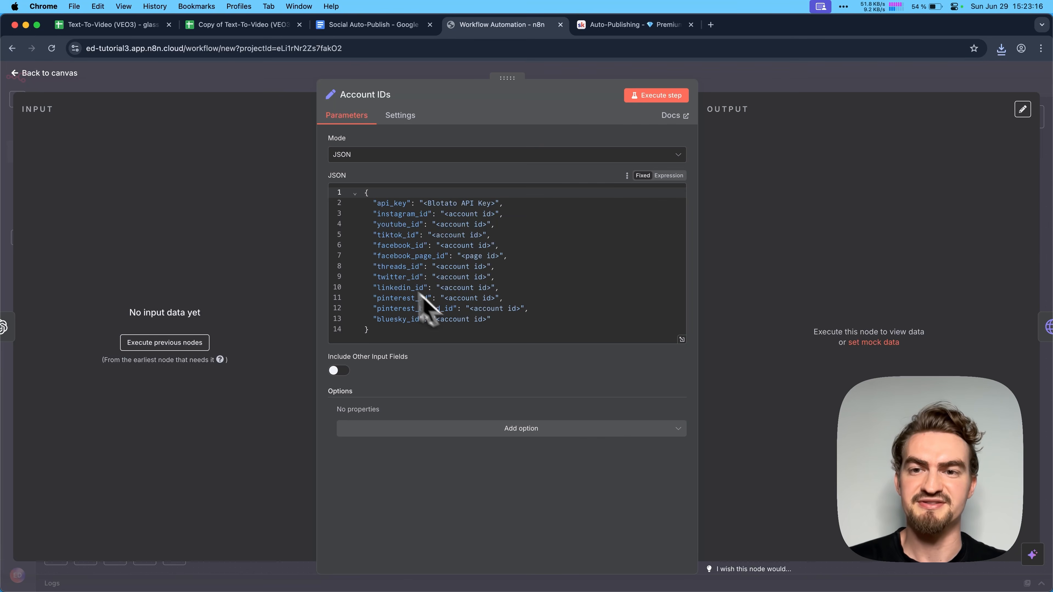
click(275, 83)
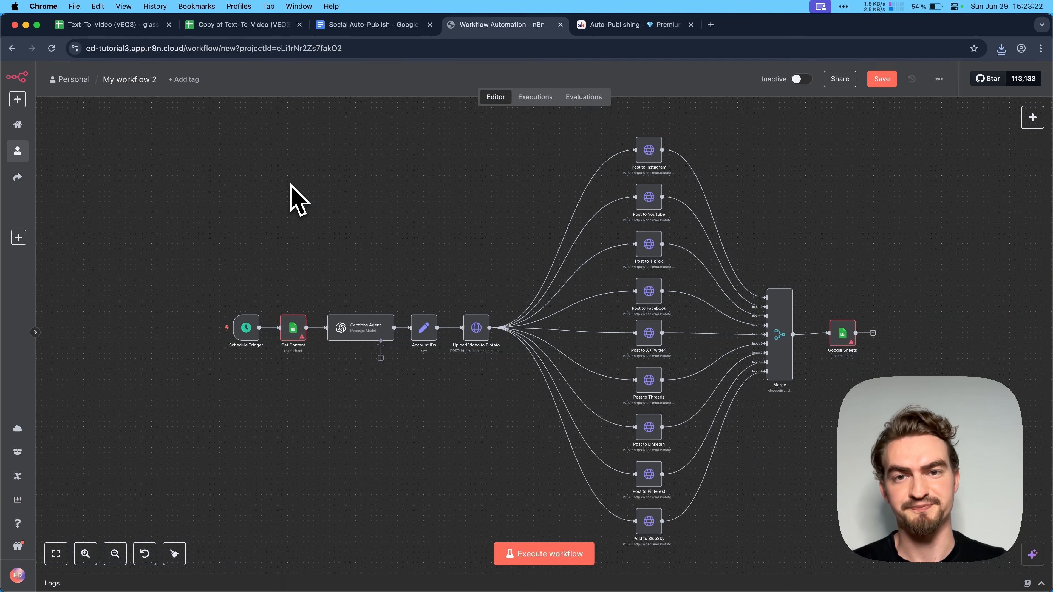
- Download the Auto-Publish Subflow file from the lesson's resources on the Skool page
click(623, 26)
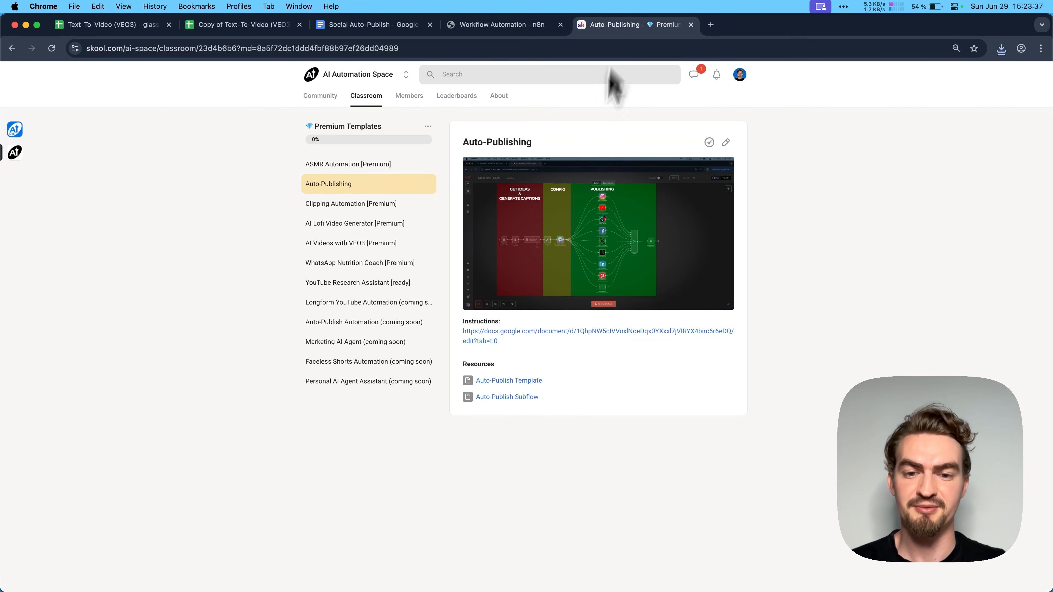
click(511, 399)
click(554, 359)
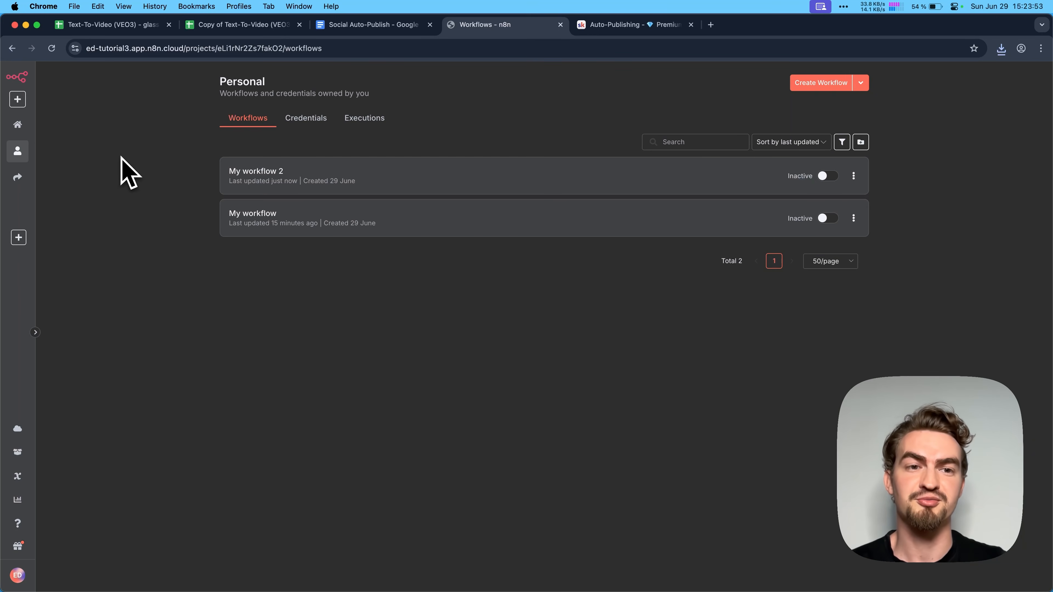
- Create another n8n workflow, import the downloaded Auto-Publish Subflow JSON file into it and save it
click(819, 83)
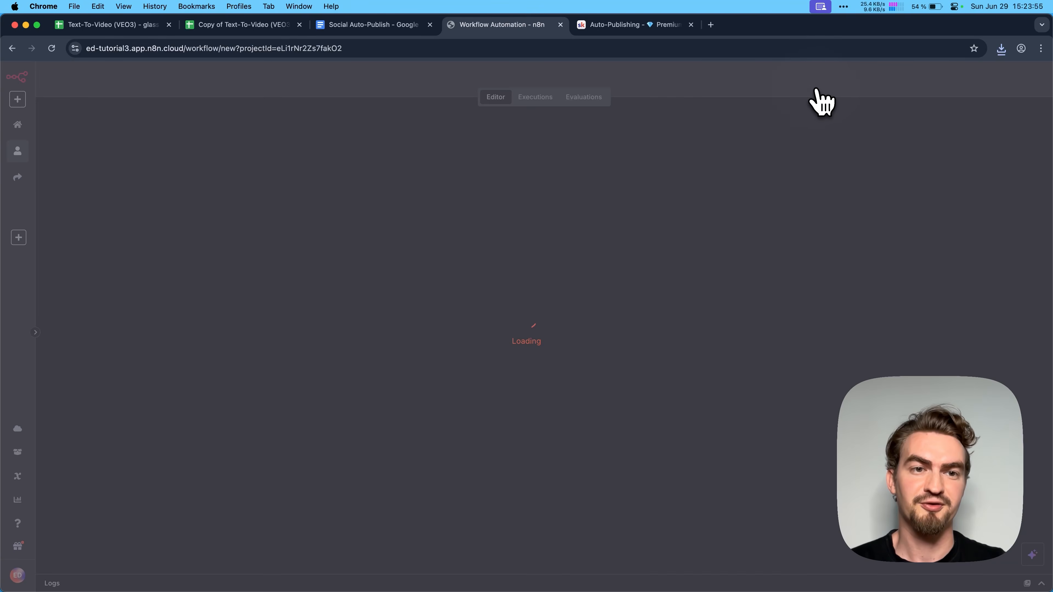
click(939, 78)
click(936, 194)
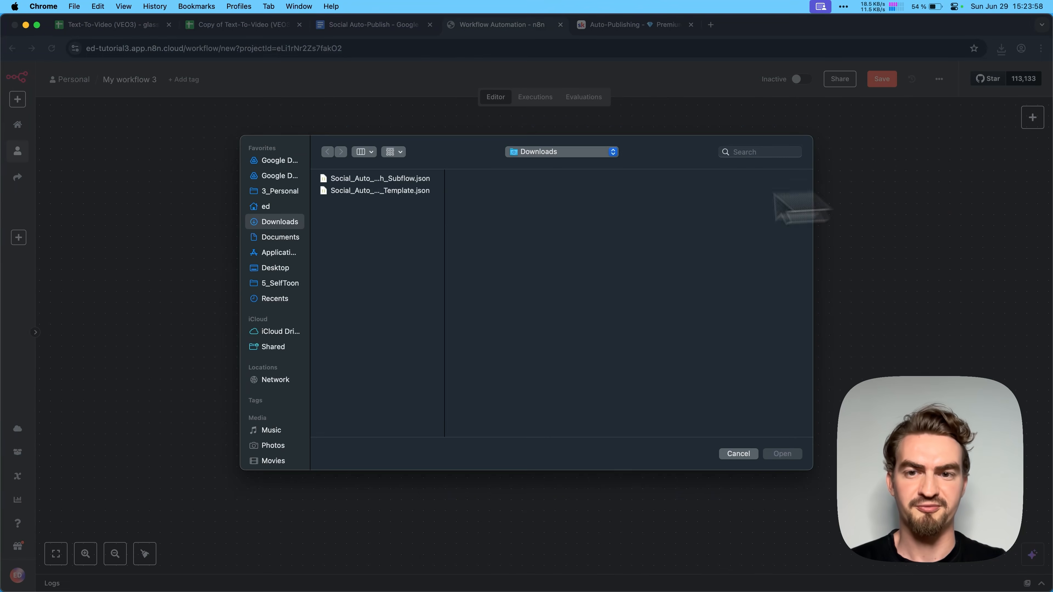
double_click(405, 195)
key(super+s)
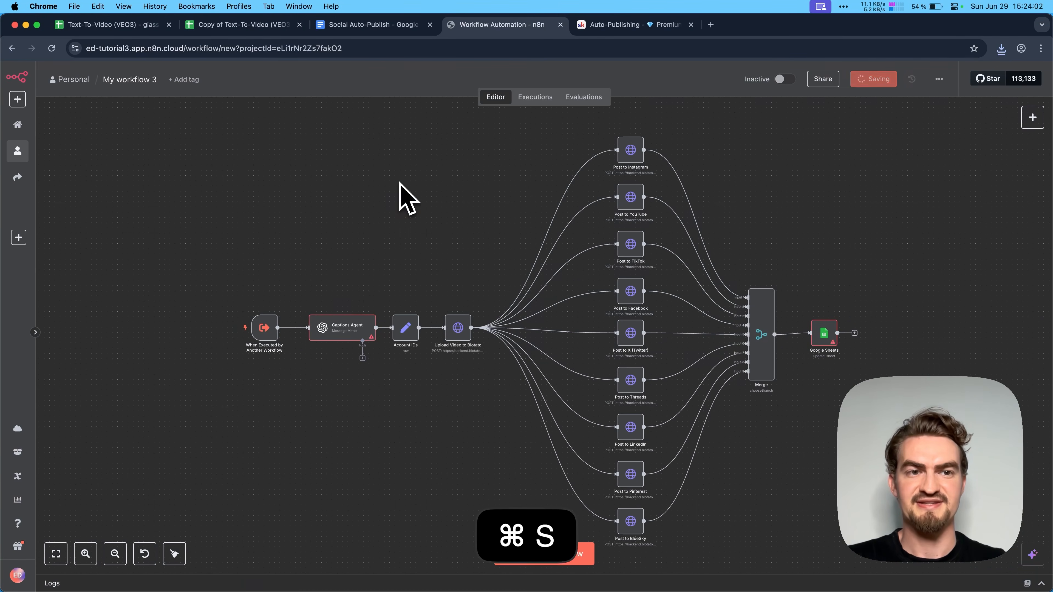
- Rename the imported workflow as Auto Publish Subflow
click(127, 80)
key(BackSpace)
text(A)
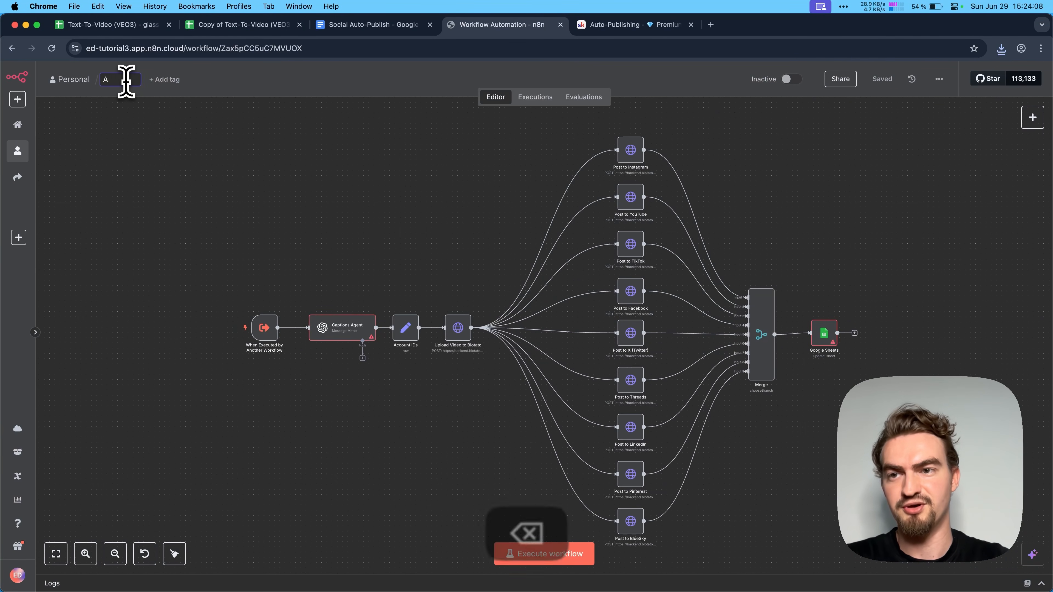
text(uto Publish Sub)
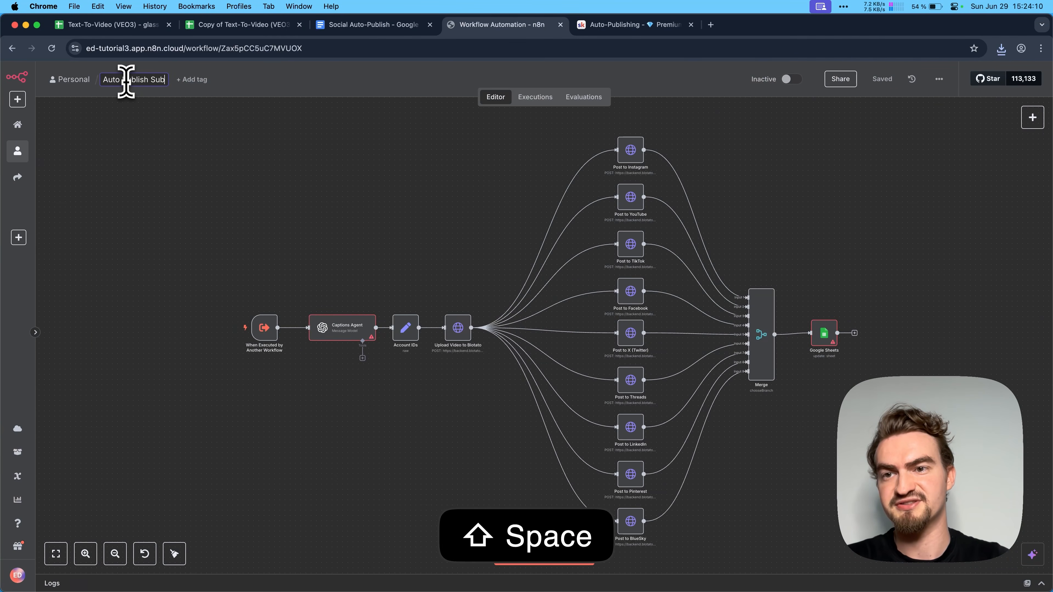
text(flow)
click(197, 157)
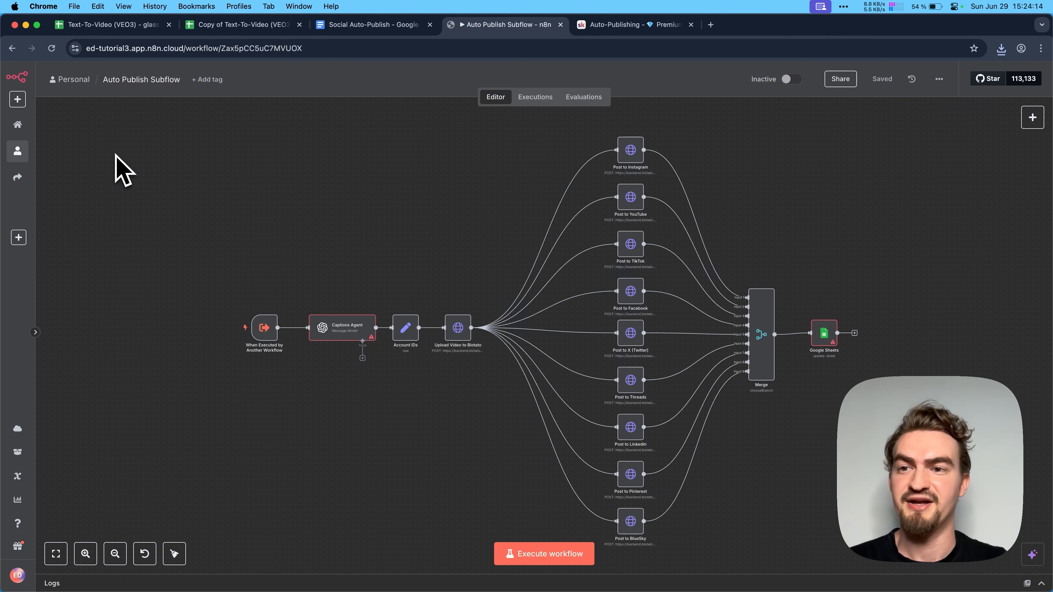
- Create a new workflow with a manual trigger, followed by an Execute Sub-workflow node that calls Auto Publish Subflow
click(26, 153)
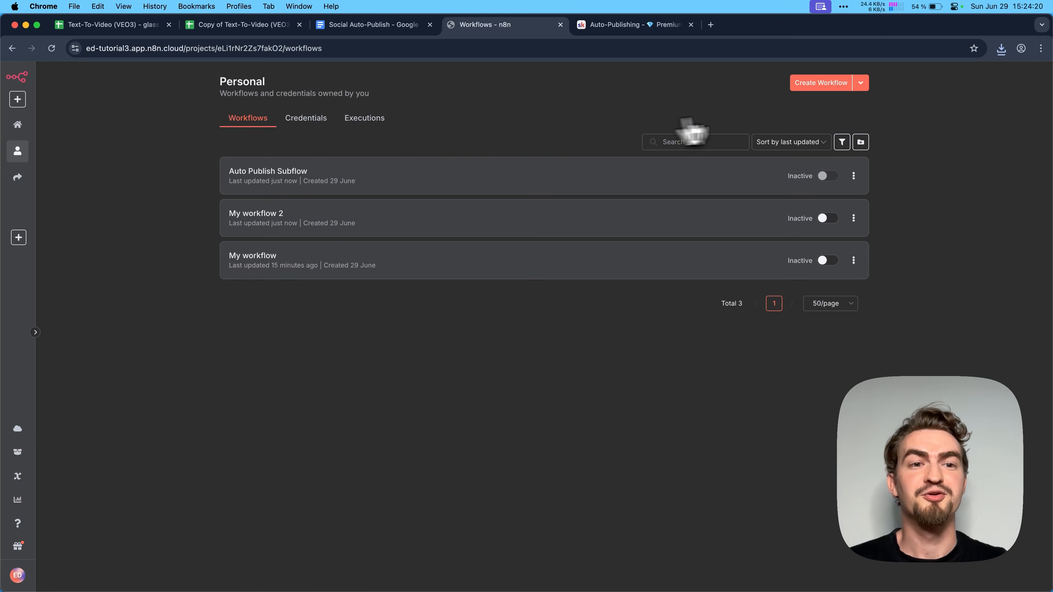
click(823, 85)
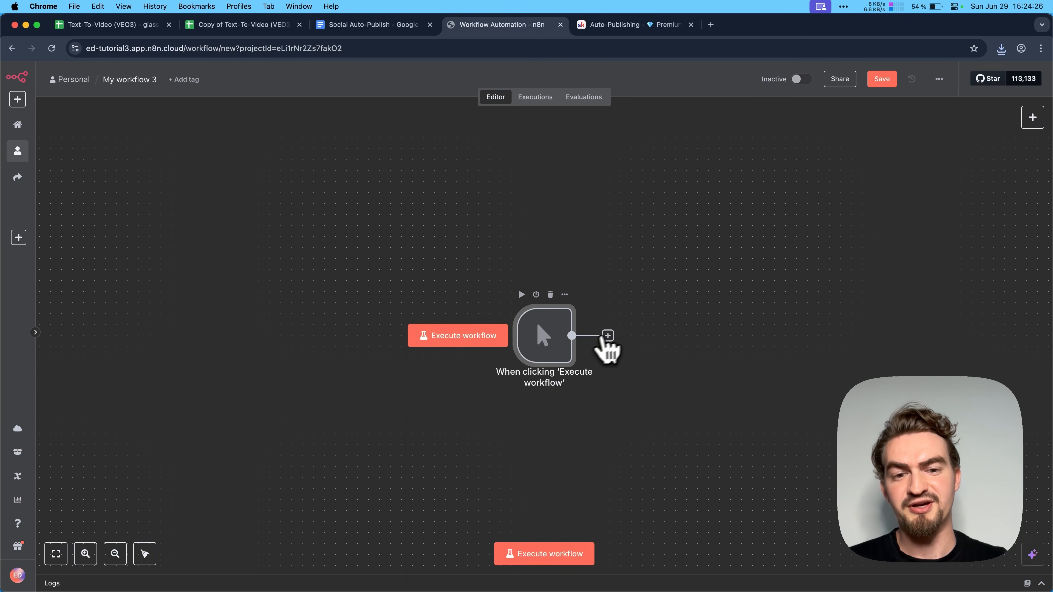
click(608, 336)
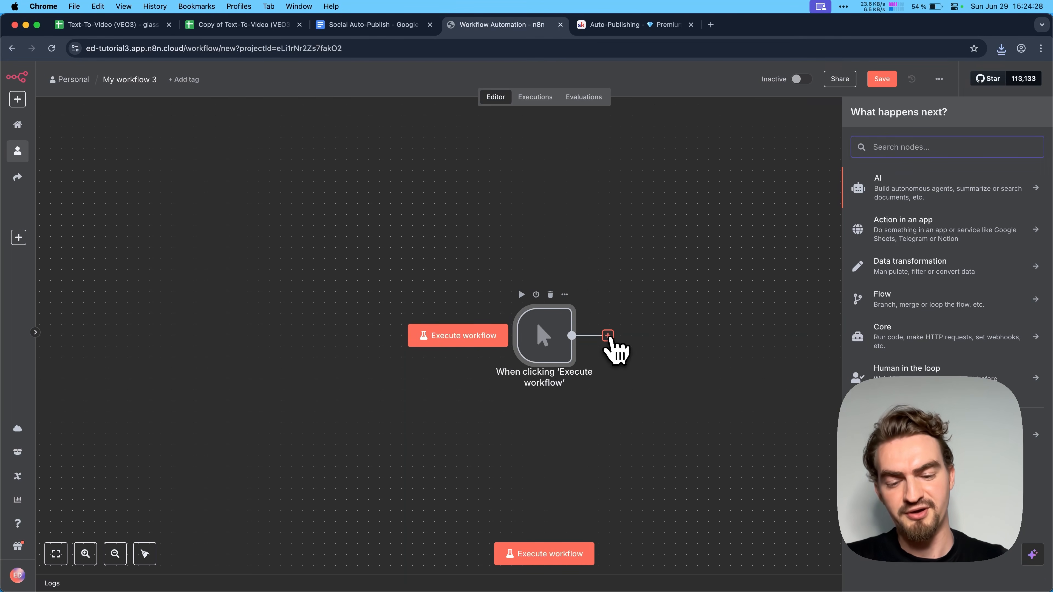
text(subflow)
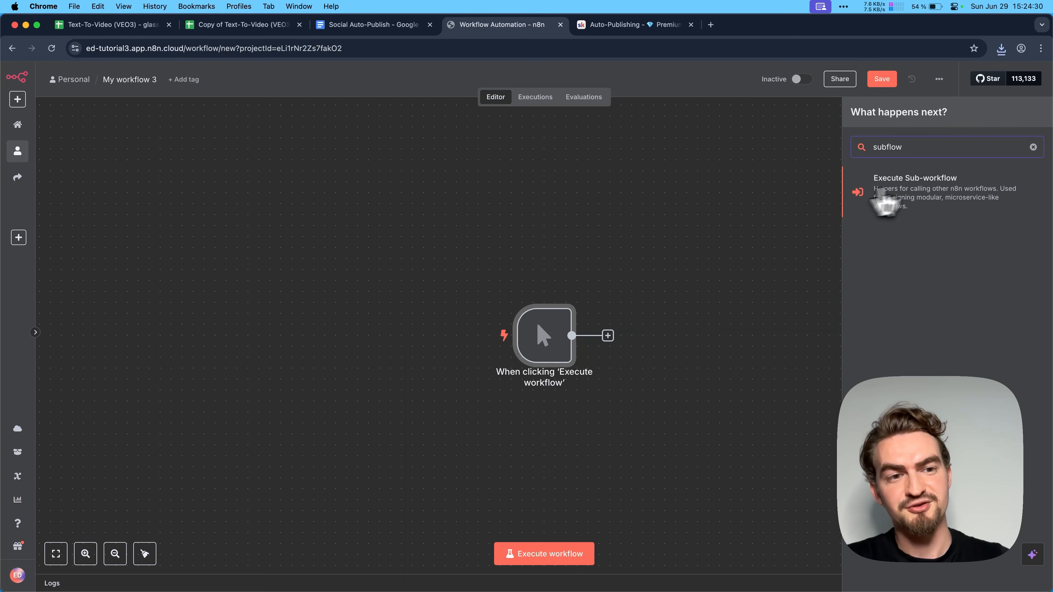
click(931, 197)
click(913, 206)
click(458, 189)
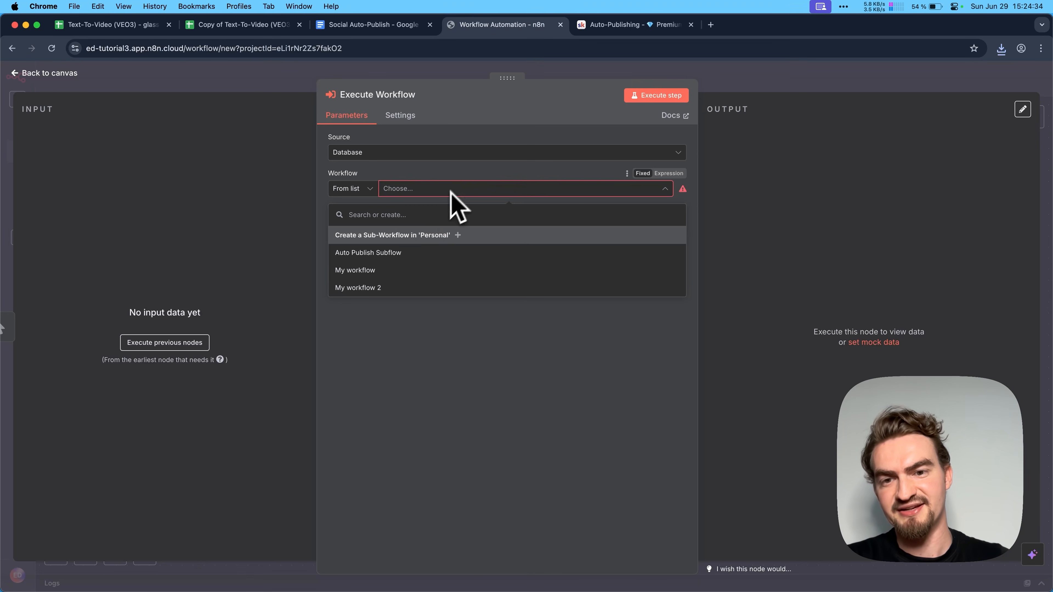
click(410, 253)
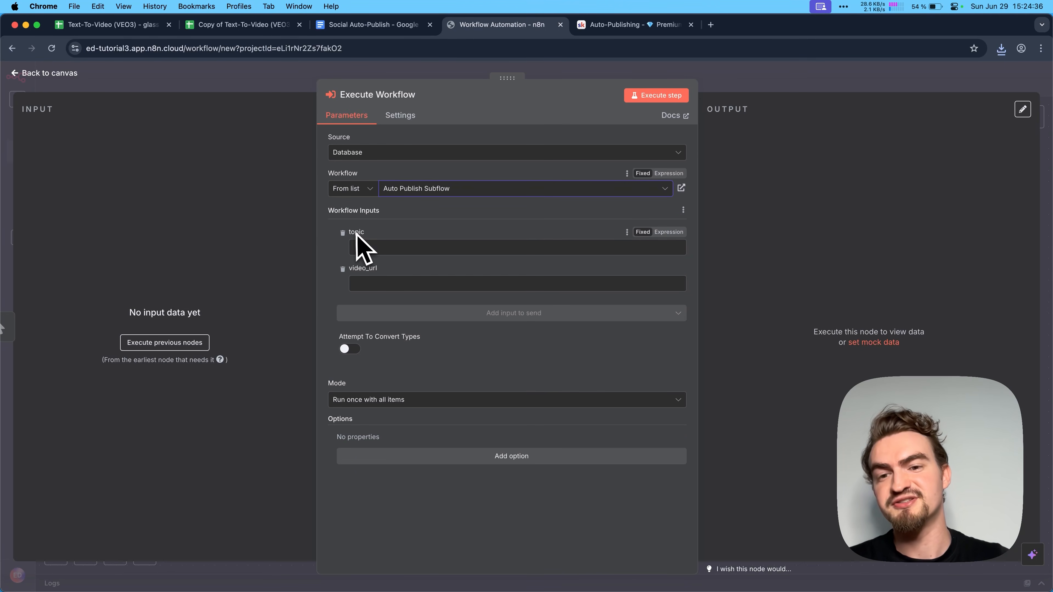